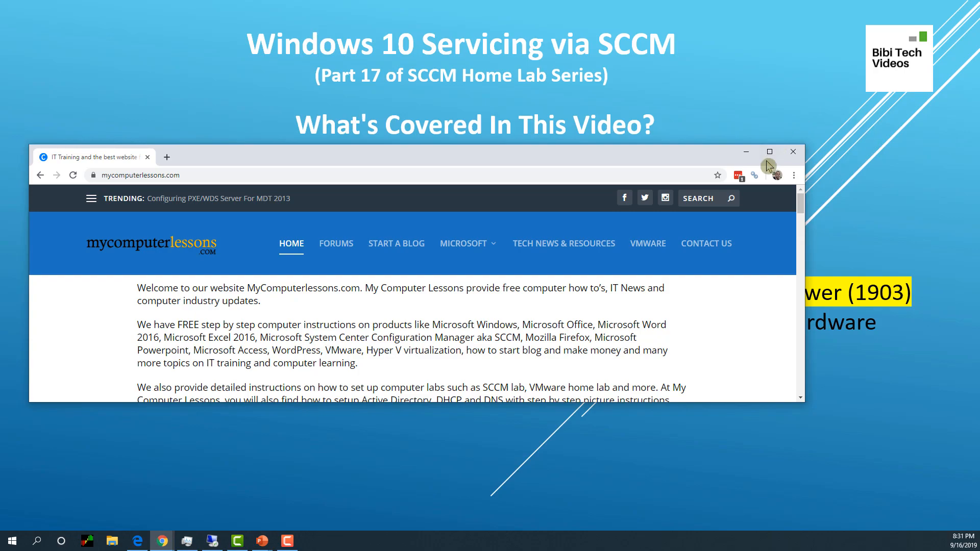
left_click(770, 151)
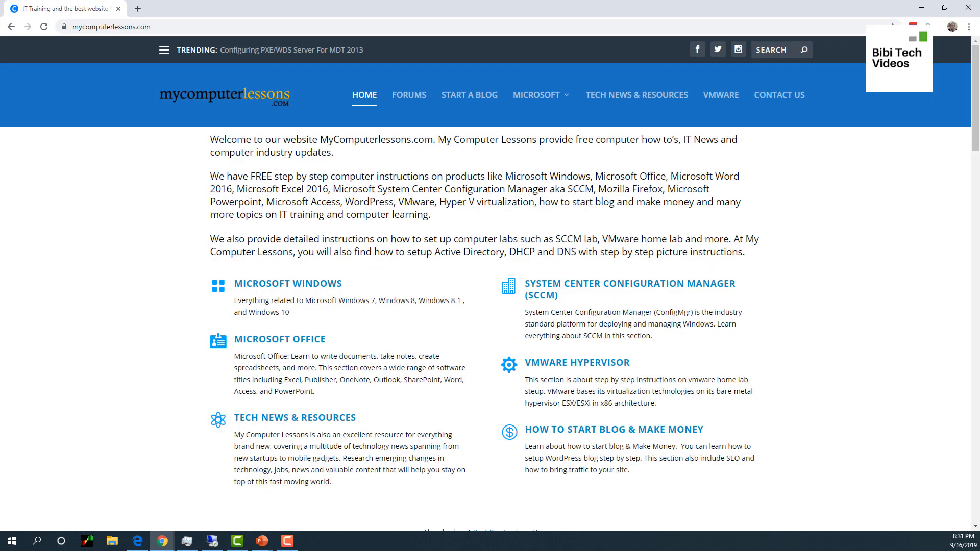
left_click(218, 28)
type("https://docs.microsoft.com/en-us/windows/release-information/")
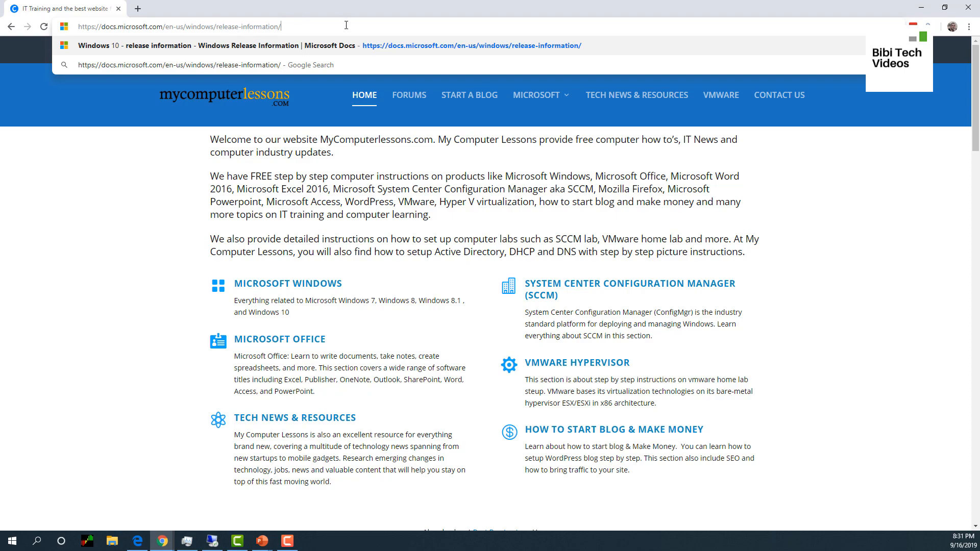
key("Return")
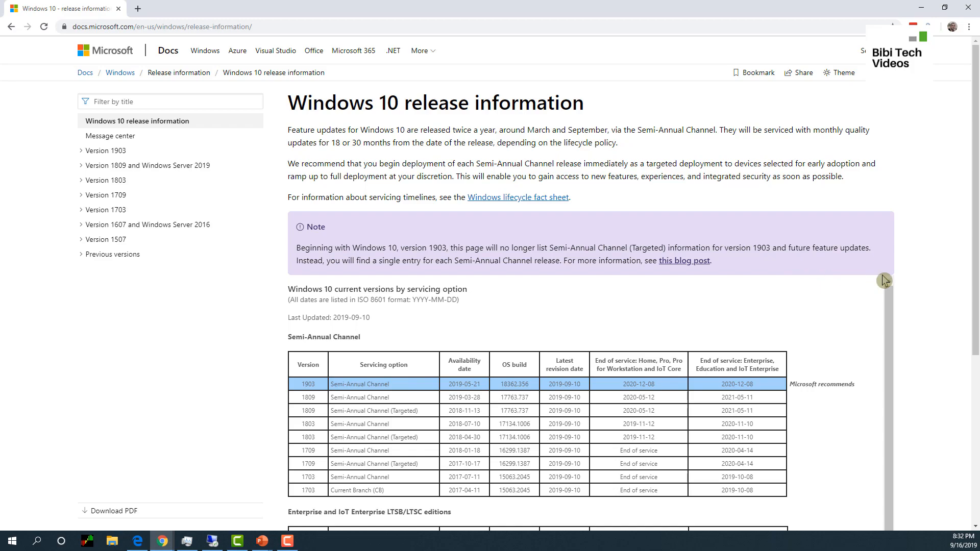
- Examine the version 1903 row's servicing option, availability date, OS build and latest revision date, plus the Windows 10 release history
scroll(853, 336, "down", 1)
scroll(853, 341, "up", 1)
scroll(224, 383, "down", 1)
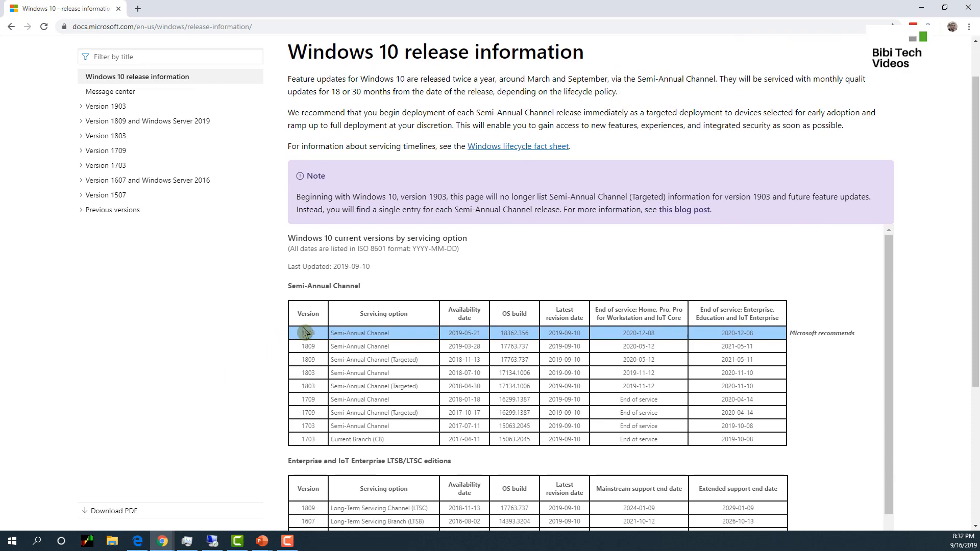
left_click_drag(301, 333, 418, 343)
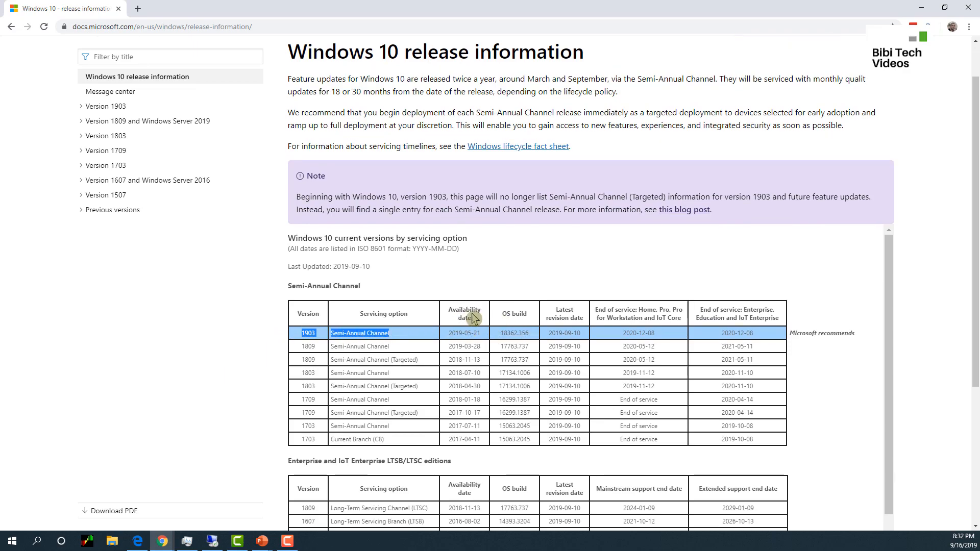
left_click_drag(482, 336, 442, 340)
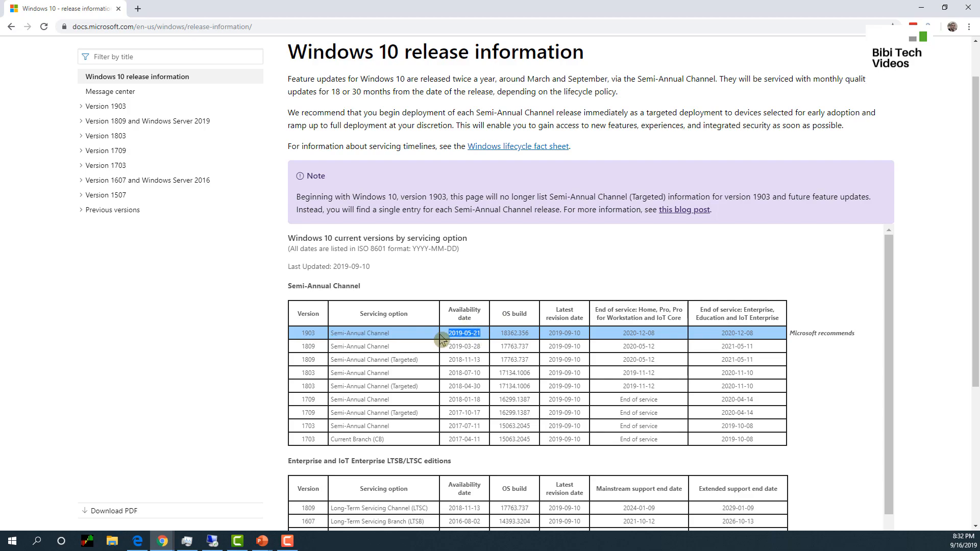
left_click_drag(534, 337, 484, 339)
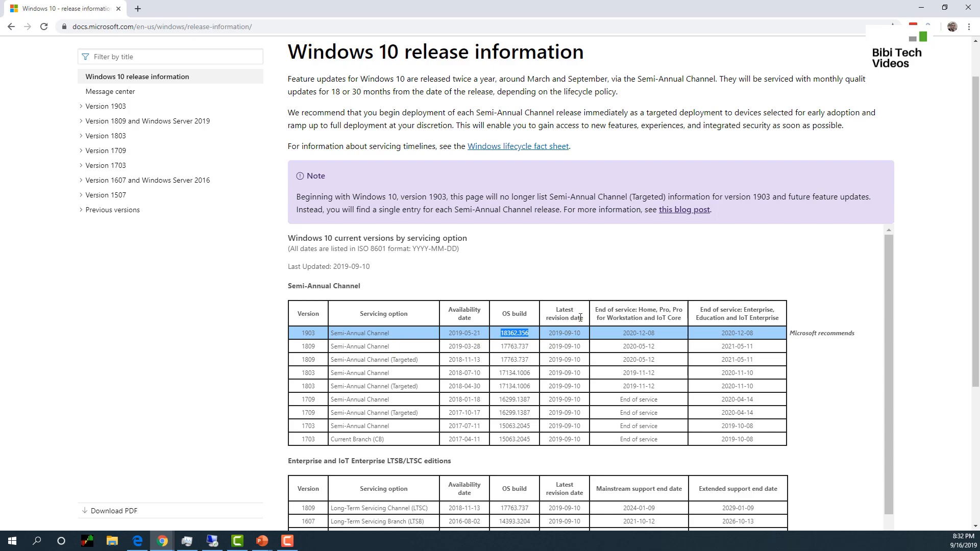
left_click_drag(585, 333, 550, 334)
scroll(417, 353, "down", 5)
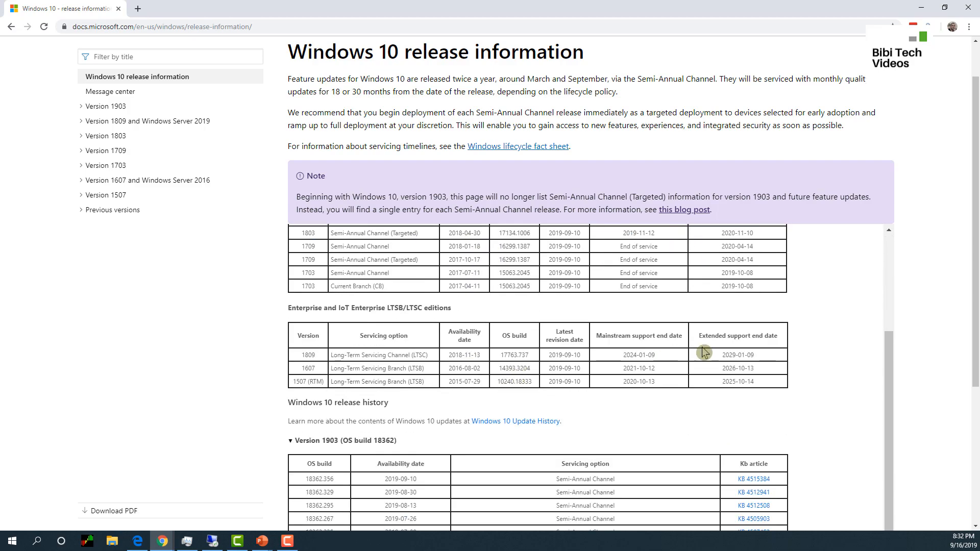
scroll(890, 371, "down", 5)
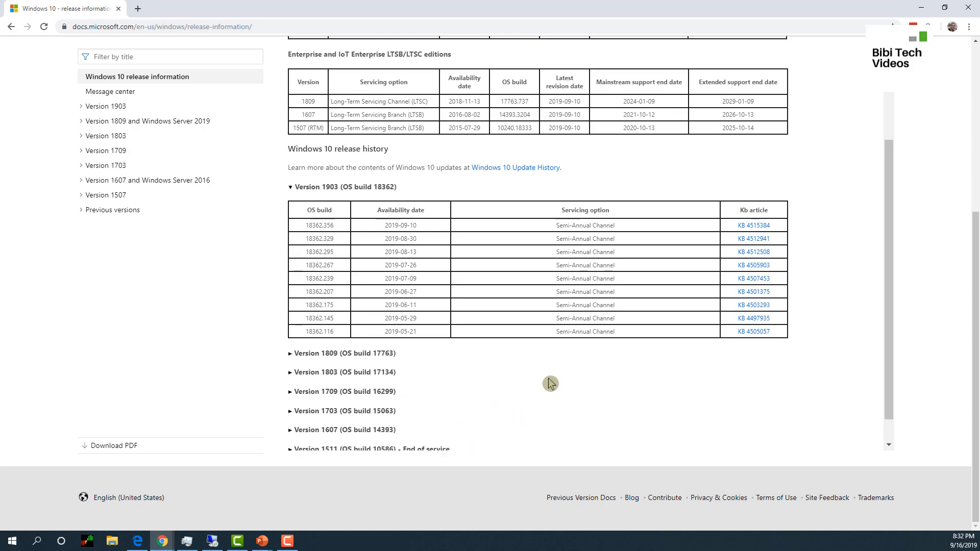
scroll(548, 378, "up", 7)
scroll(559, 379, "up", 3)
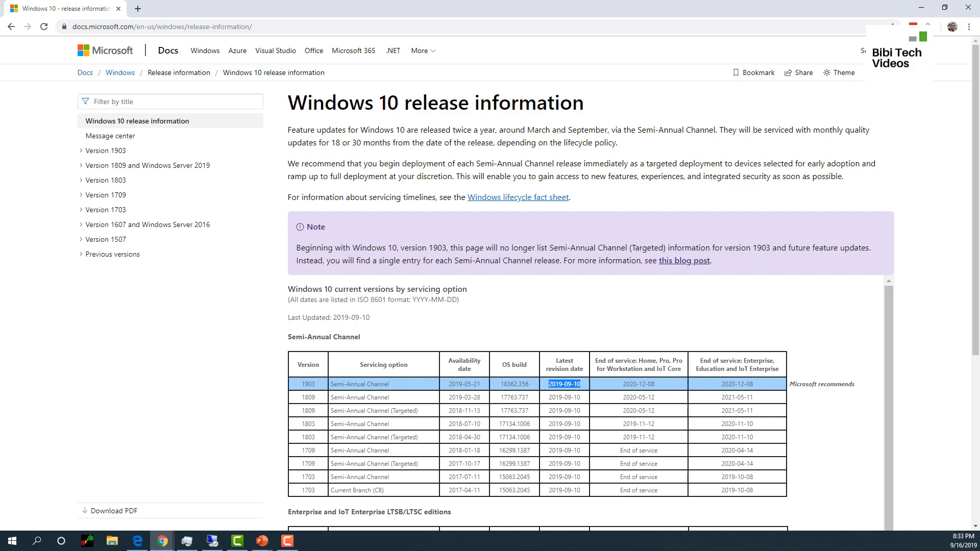
- Switch to the sccm01 remote session and launch the Configuration Manager Console
key("alt+Tab")
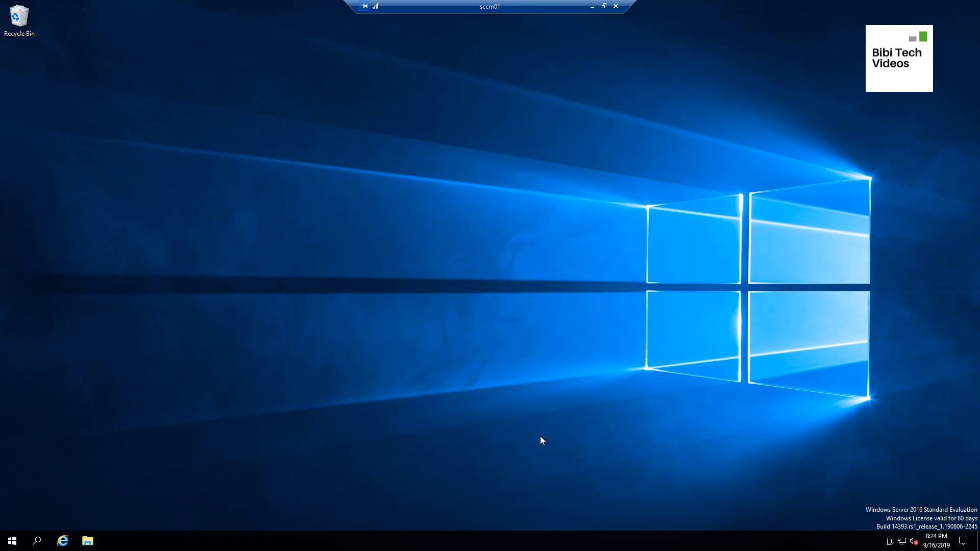
left_click(13, 540)
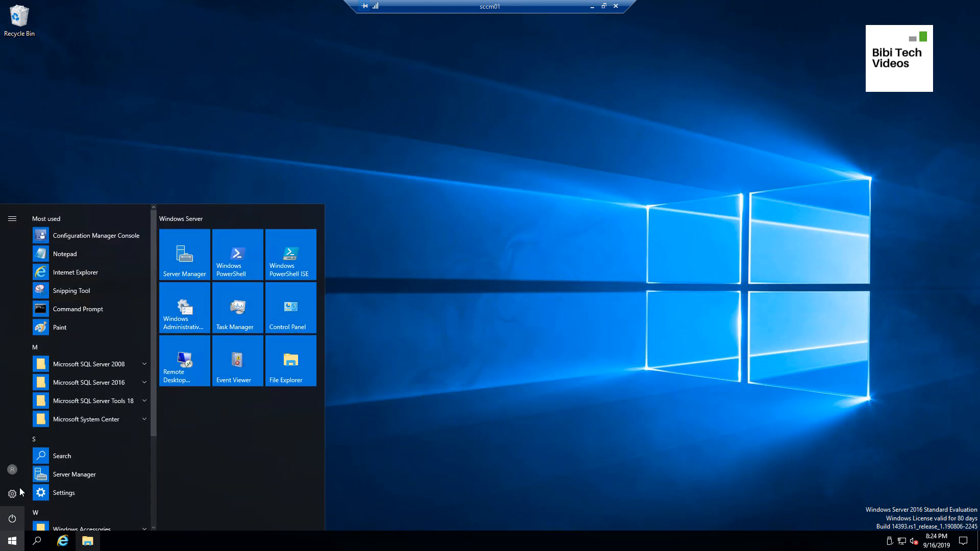
left_click(77, 235)
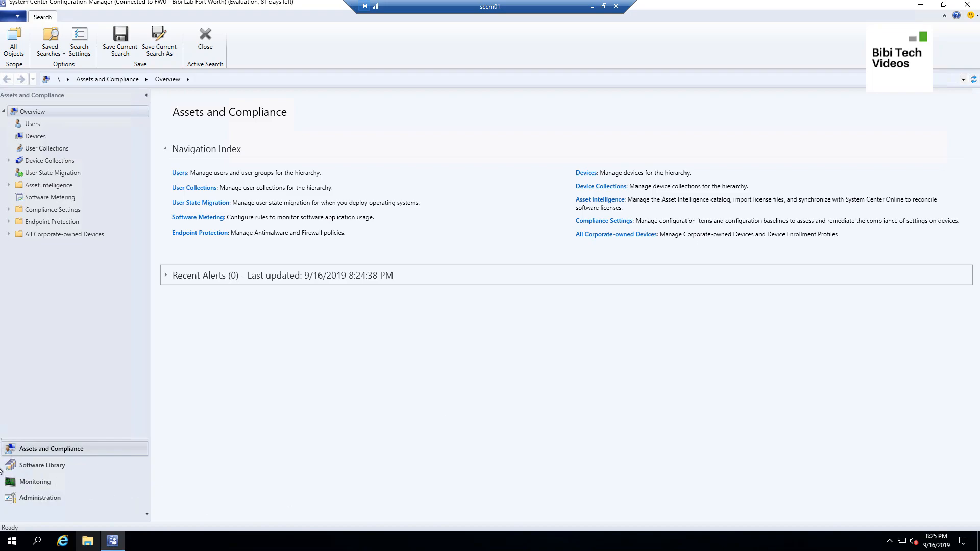
- Start a site-wide synchronization of software updates from All Software Updates in the Software Library, confirming the run
left_click(46, 466)
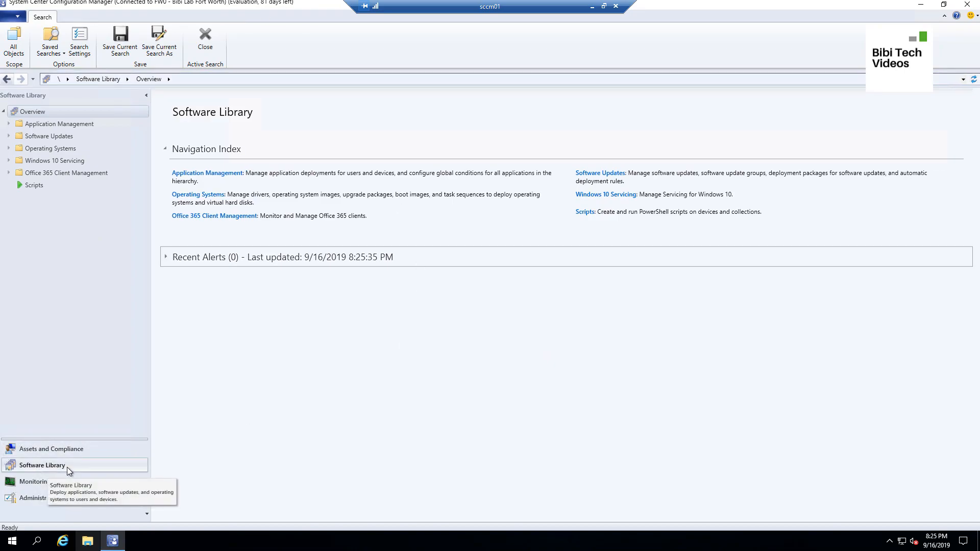
left_click(9, 137)
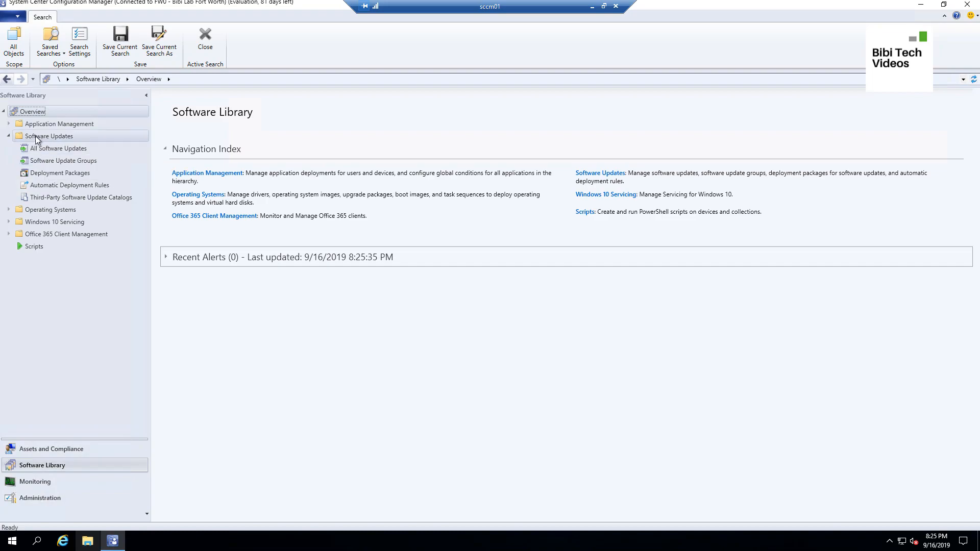
left_click(50, 149)
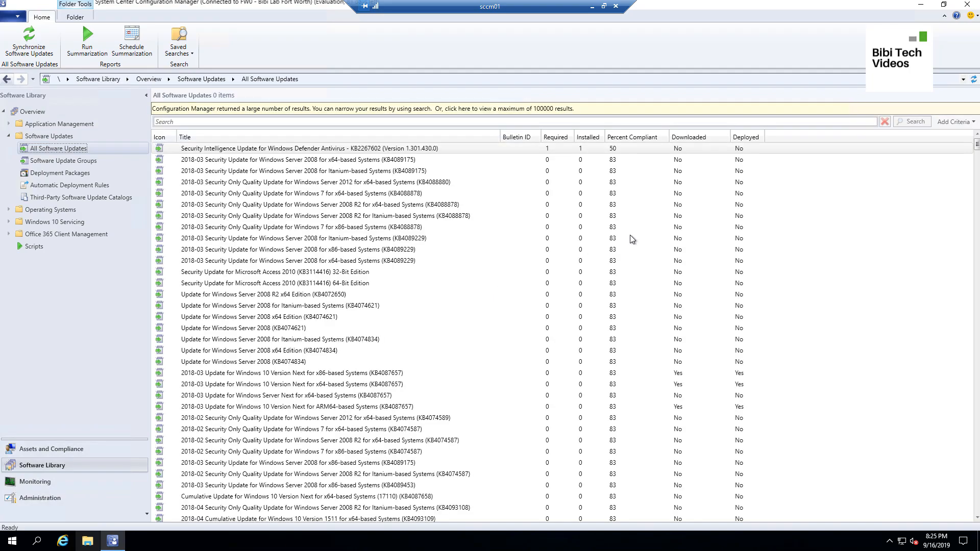
scroll(427, 247, "down", 9)
scroll(428, 247, "down", 15)
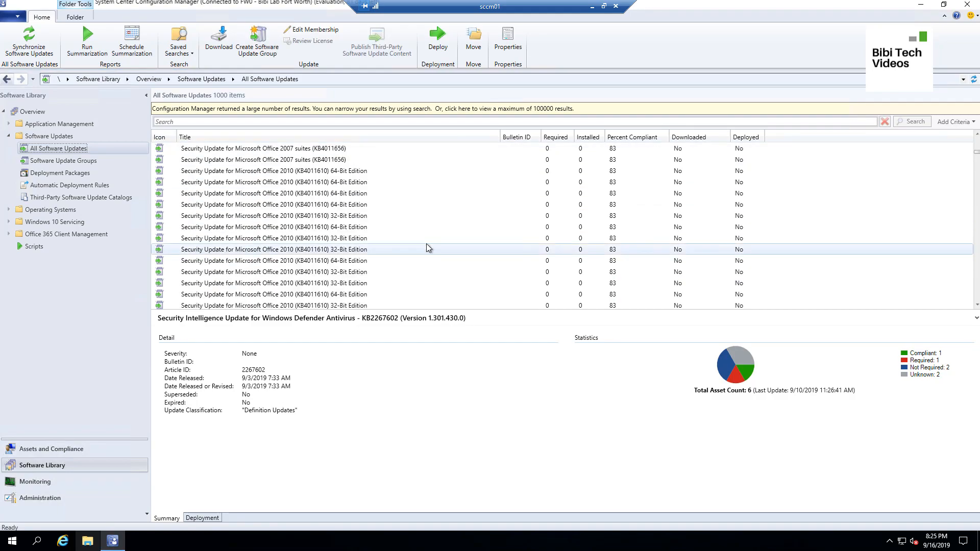
scroll(426, 247, "up", 5)
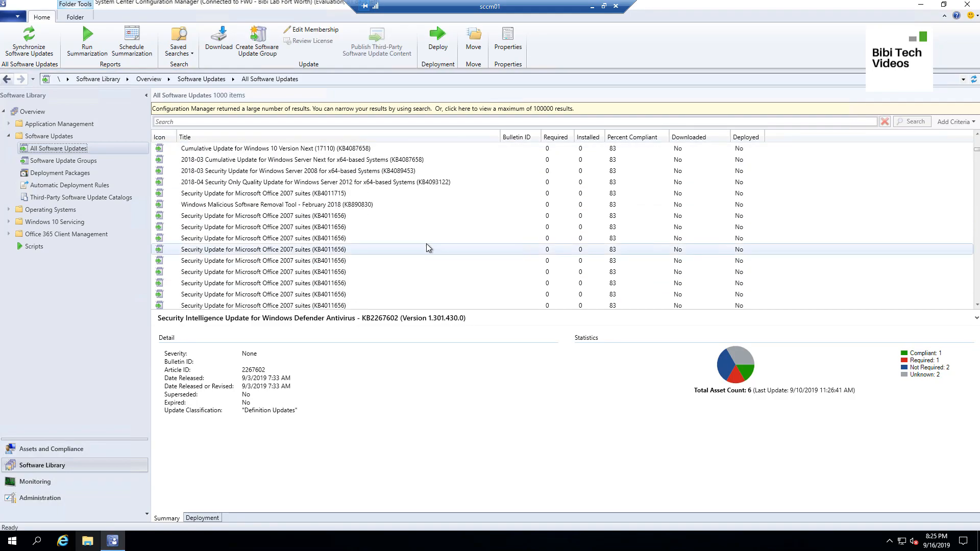
scroll(427, 245, "up", 5)
scroll(427, 247, "up", 5)
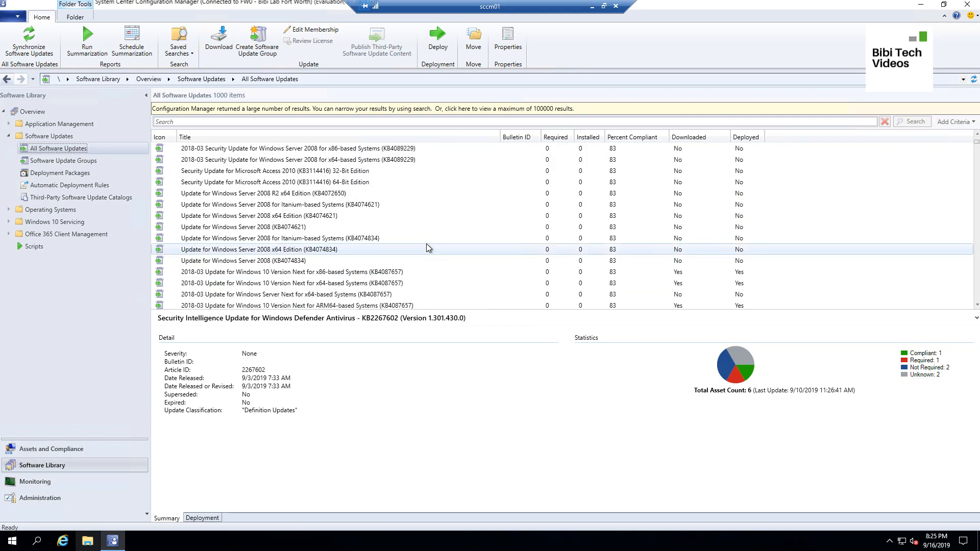
scroll(428, 244, "up", 3)
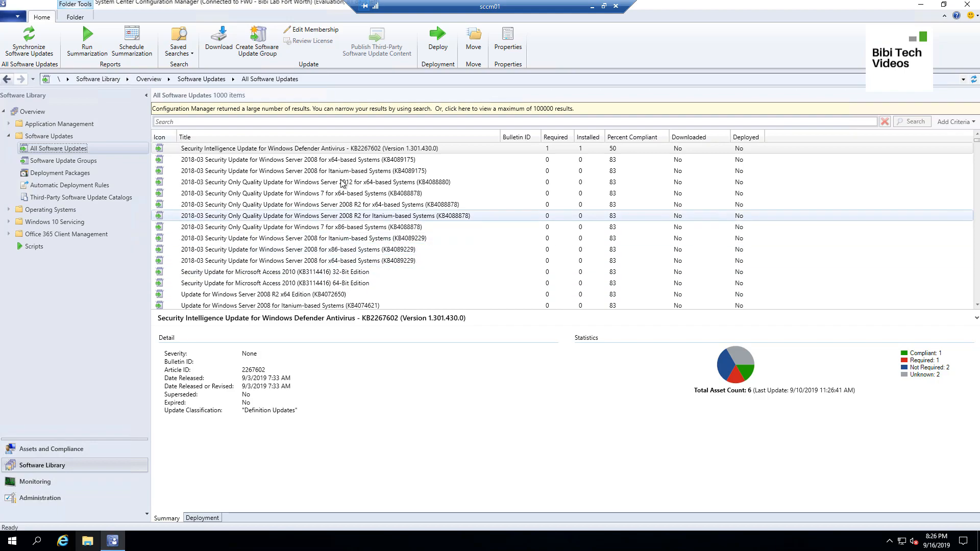
left_click(43, 44)
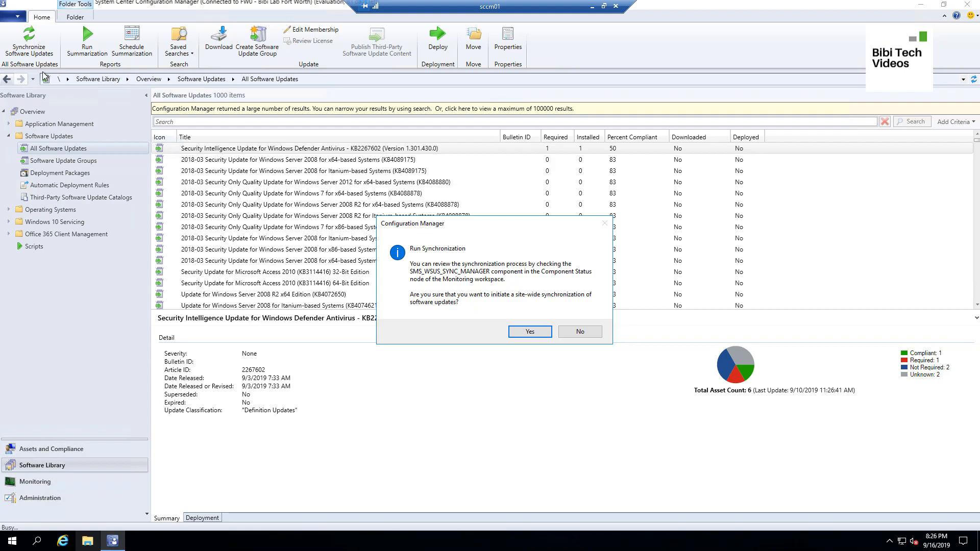
left_click(530, 331)
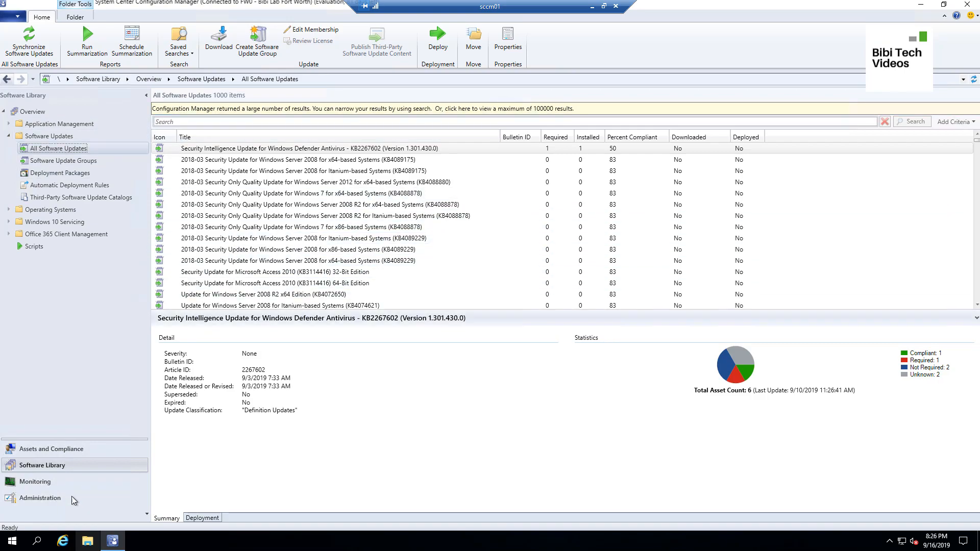
- Review the synchronization log wsyncmgr.log from C:\Program Files\Microsoft Configuration Manager\Logs, and minimize the log viewer and File Explorer
left_click(86, 543)
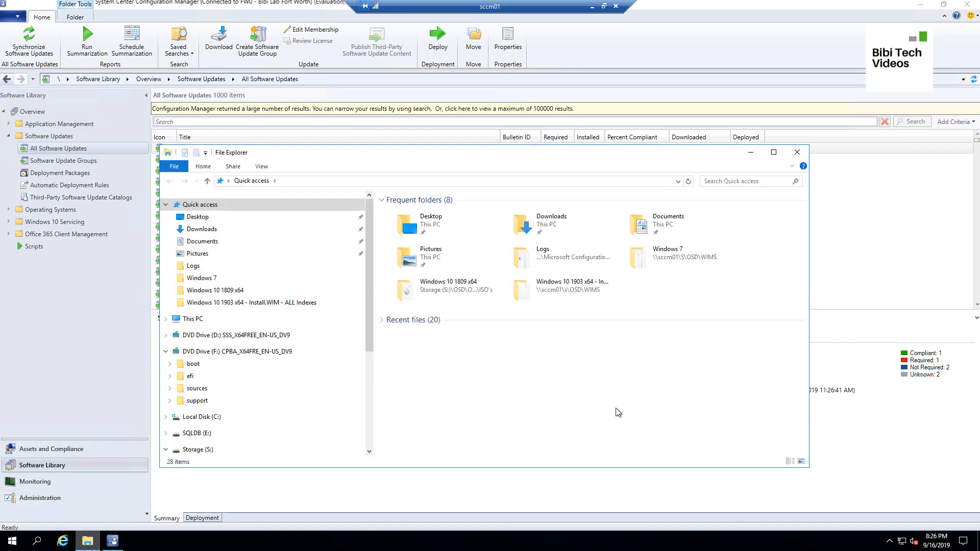
left_click(728, 182)
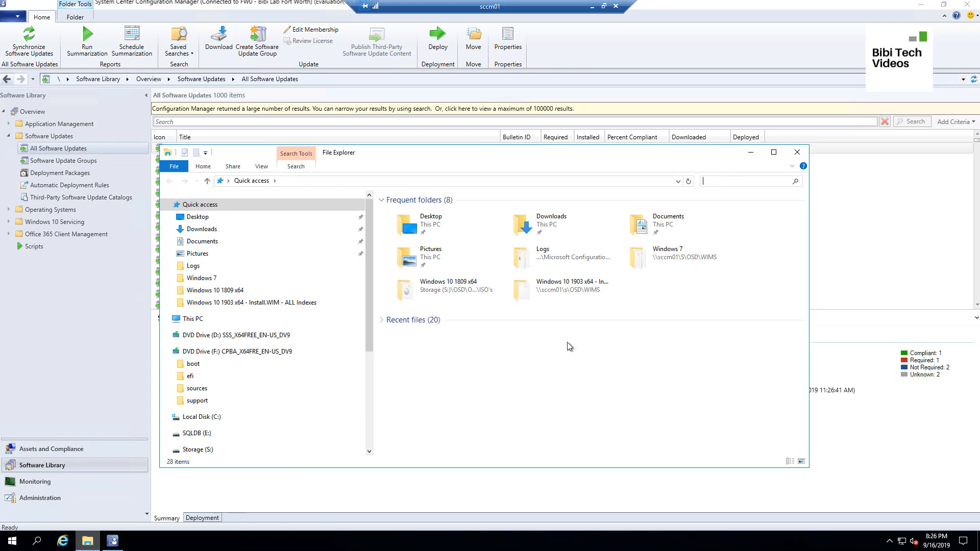
left_click(216, 418)
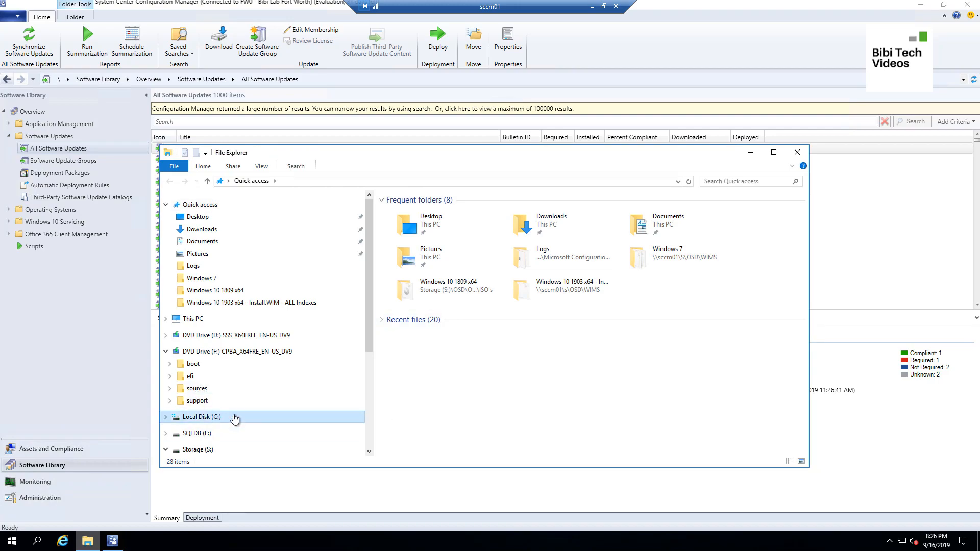
double_click(421, 256)
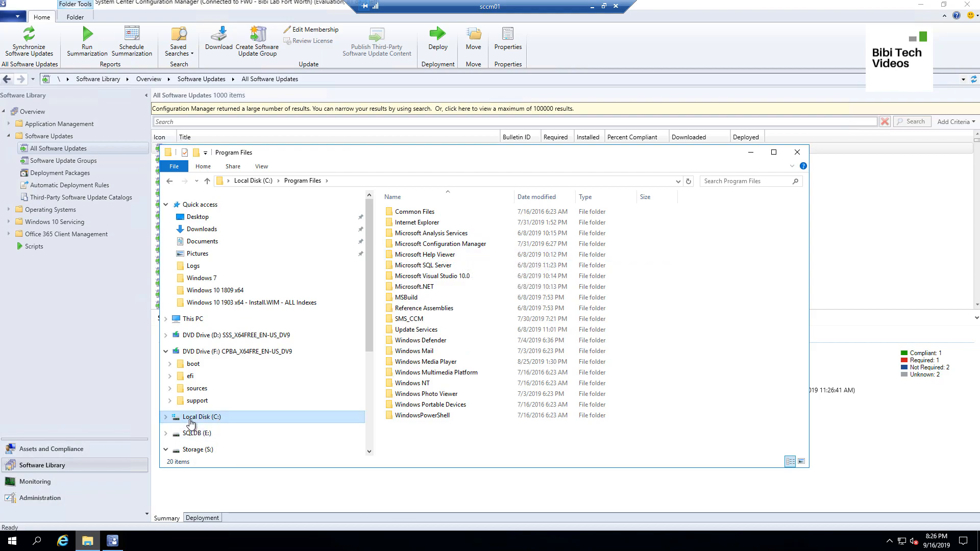
double_click(480, 245)
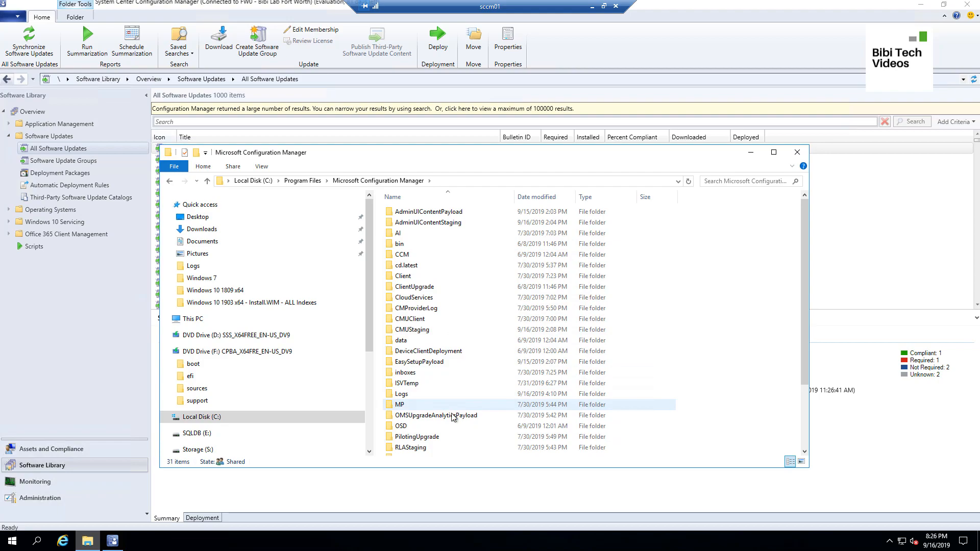
double_click(411, 393)
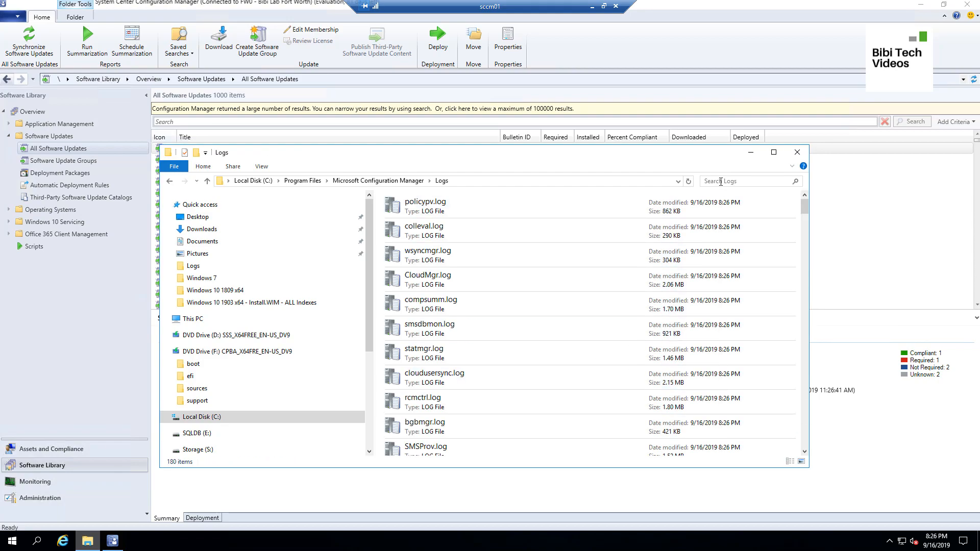
left_click(448, 257)
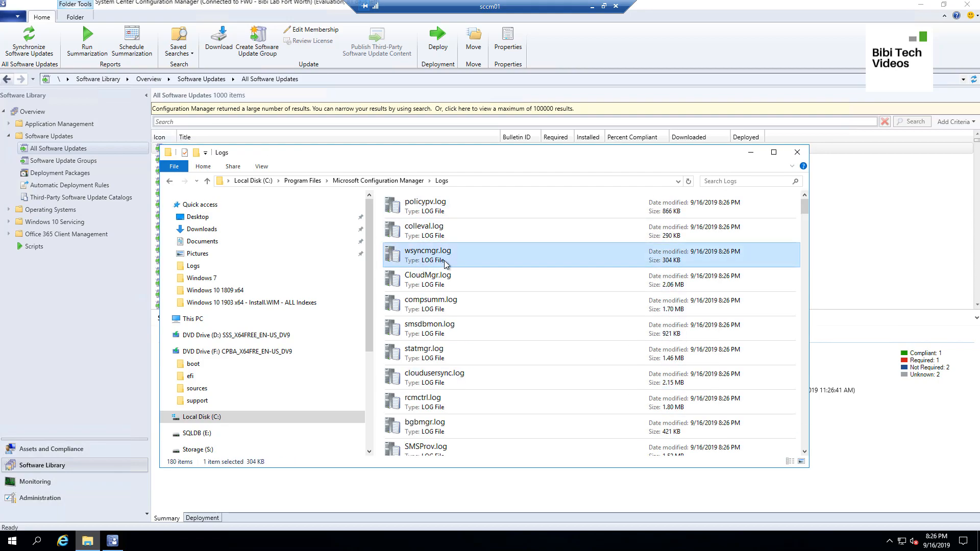
double_click(482, 258)
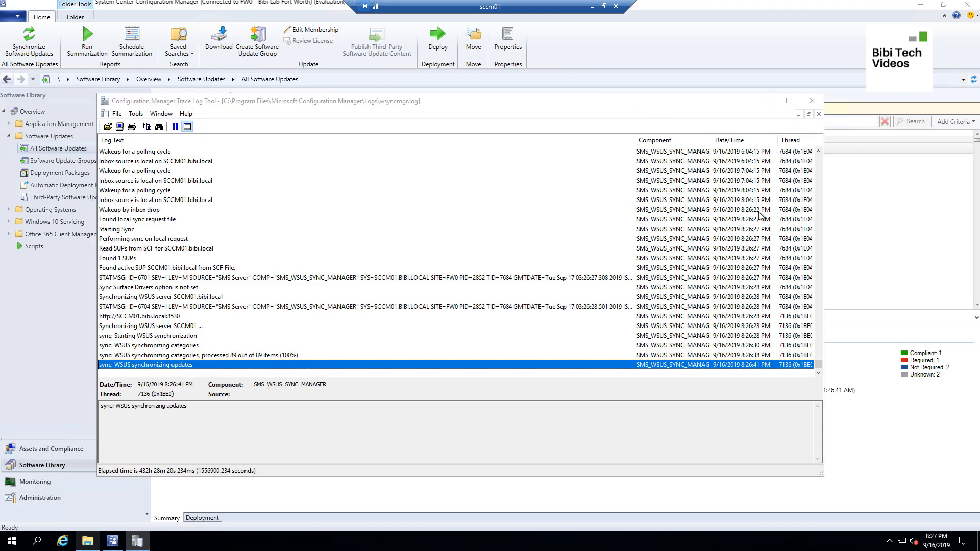
left_click(765, 101)
left_click(750, 152)
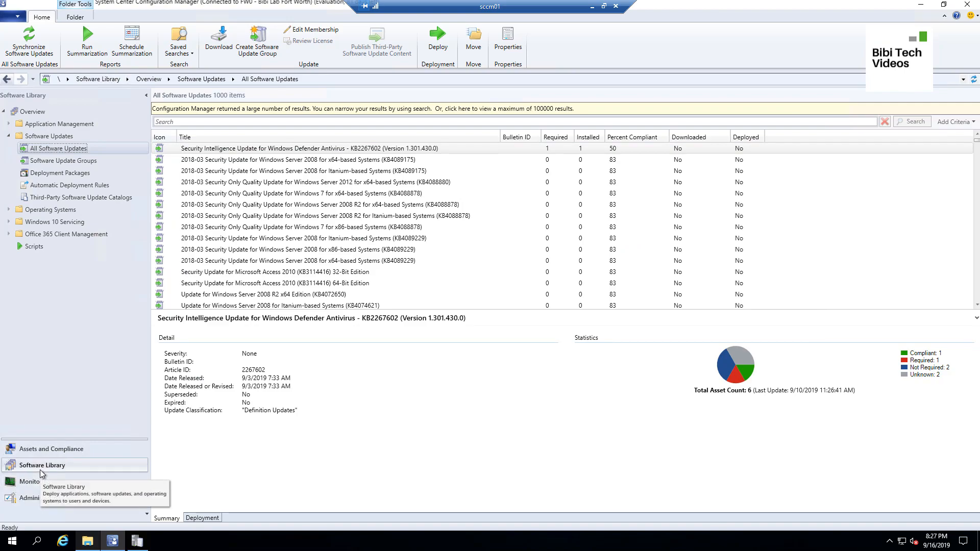
- Open the All Windows 10 Updates list under Windows 10 Servicing
left_click(55, 222)
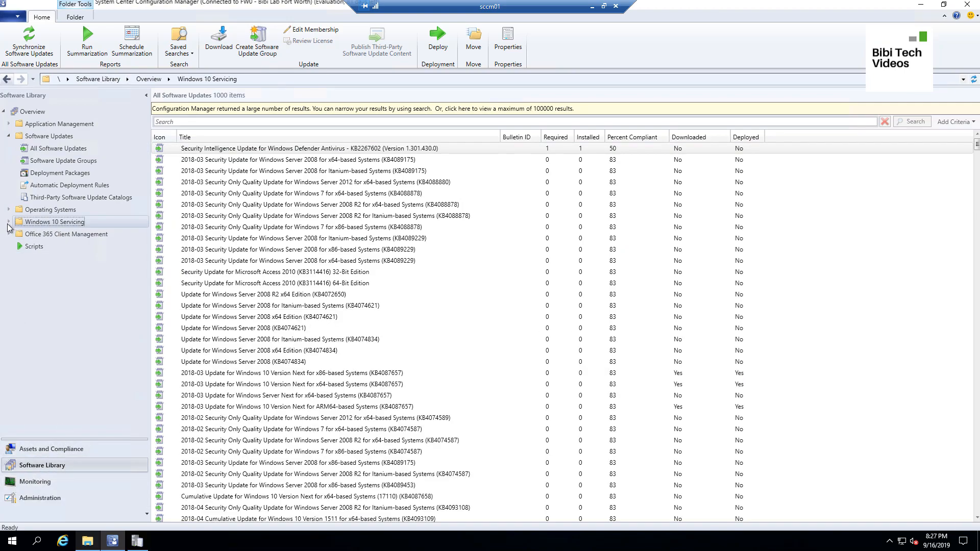
left_click(9, 223)
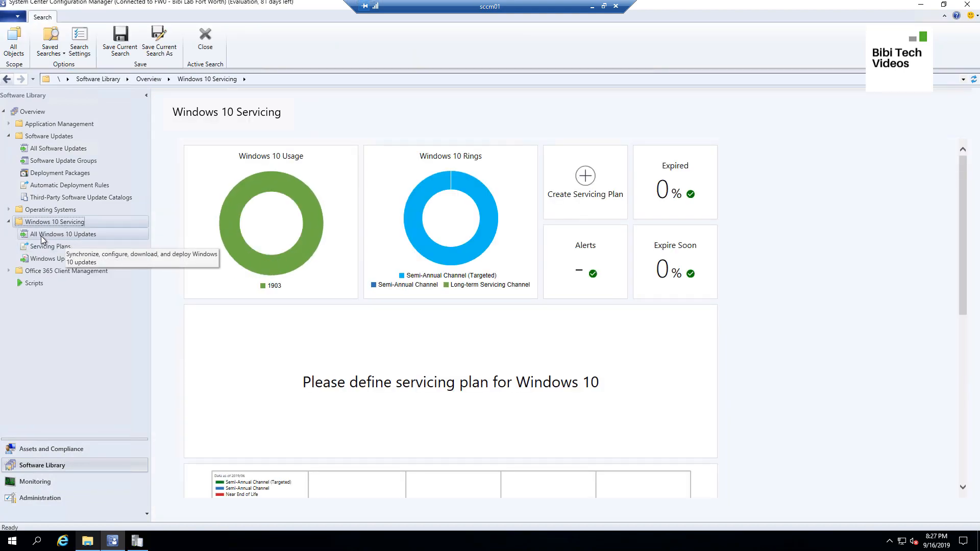
left_click(78, 236)
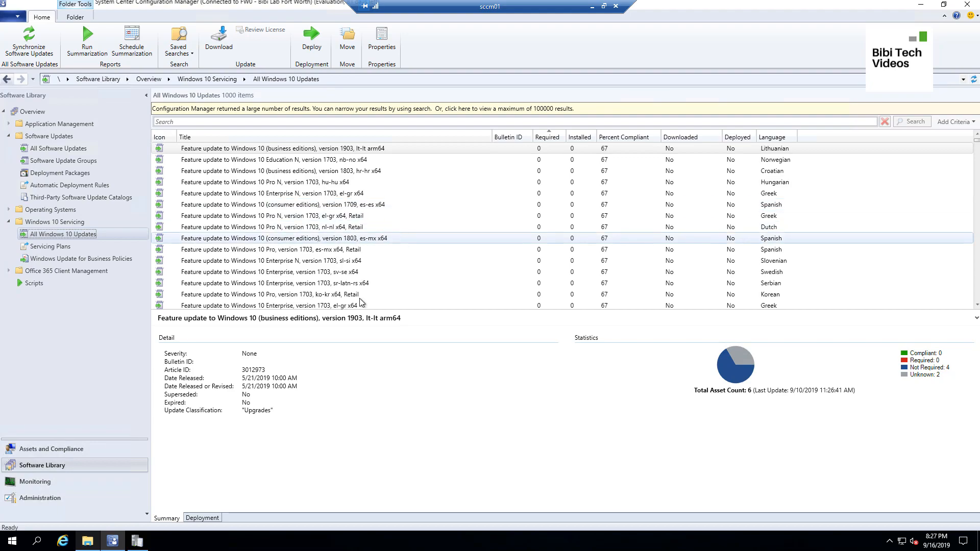
- Review the update classifications in the Software Update Point component properties of the FW0 primary site, and close the properties
left_click(42, 499)
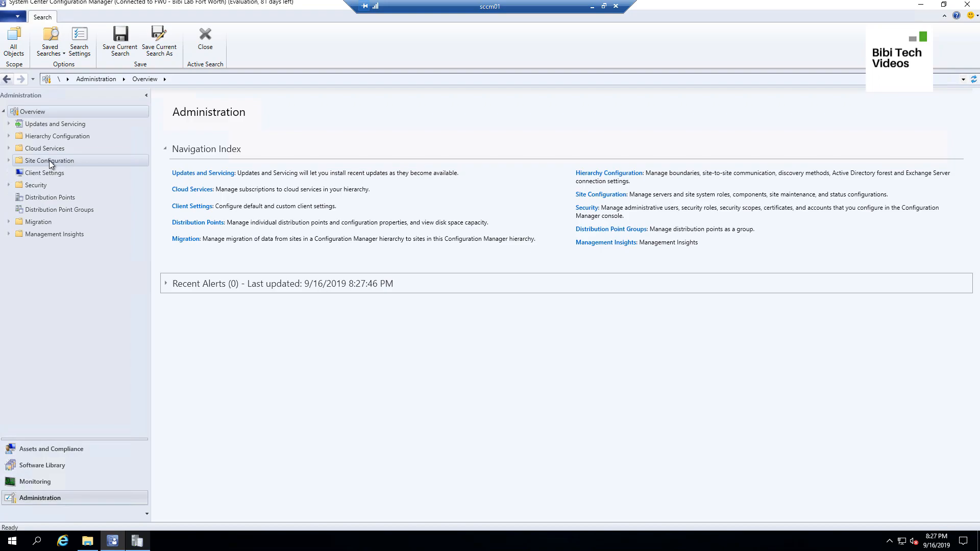
left_click(51, 160)
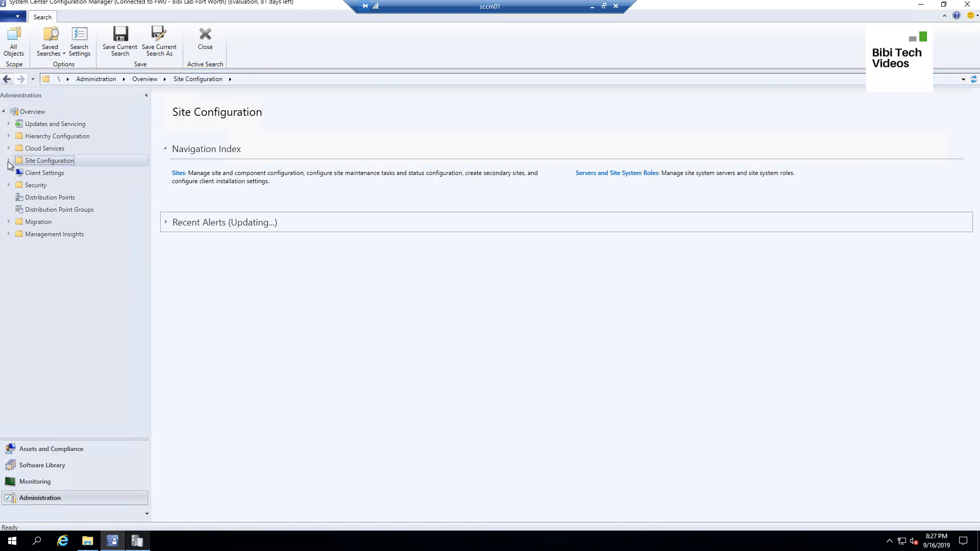
left_click(8, 161)
left_click(38, 174)
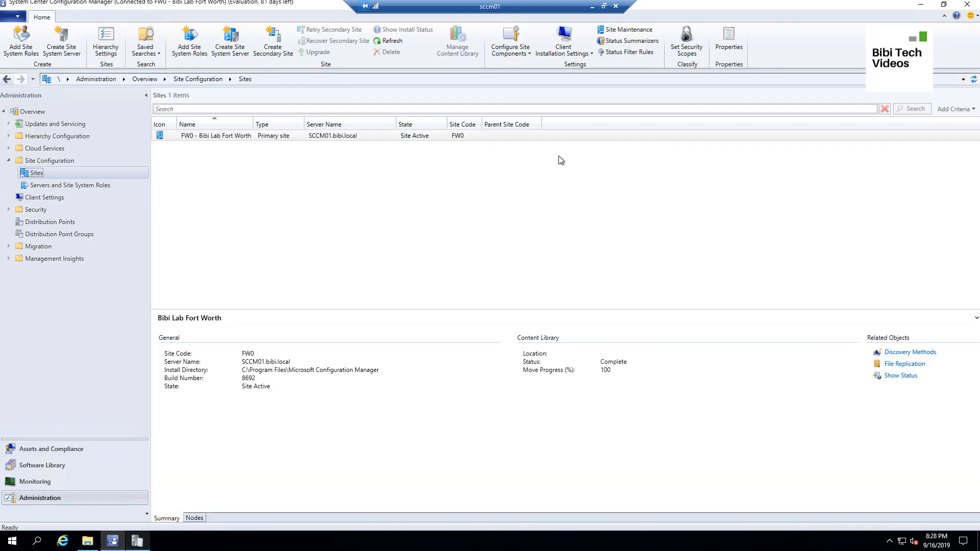
left_click(344, 136)
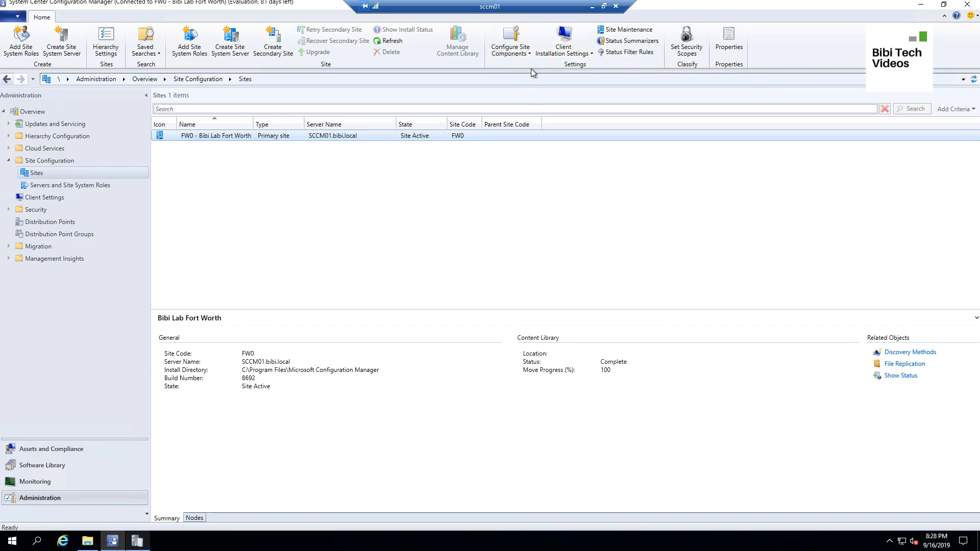
left_click(524, 47)
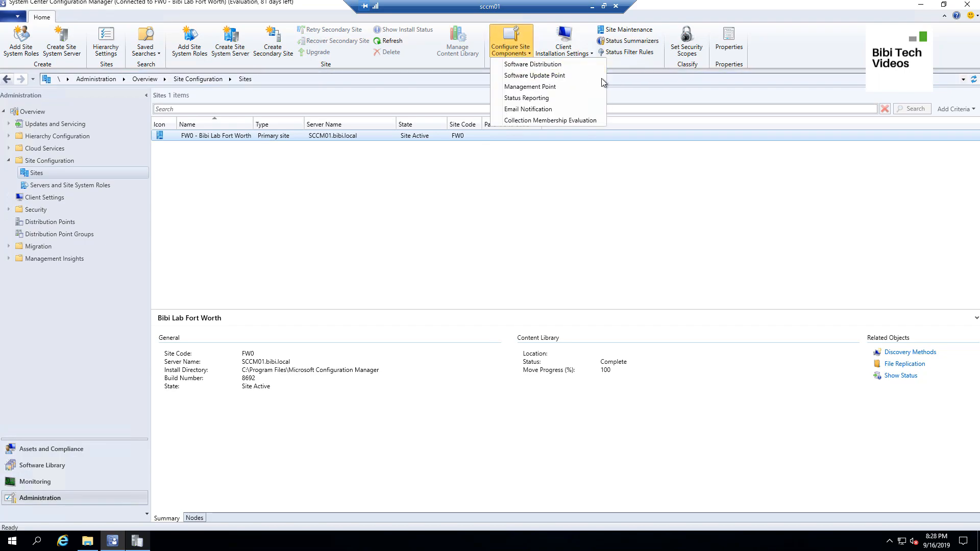
left_click(554, 82)
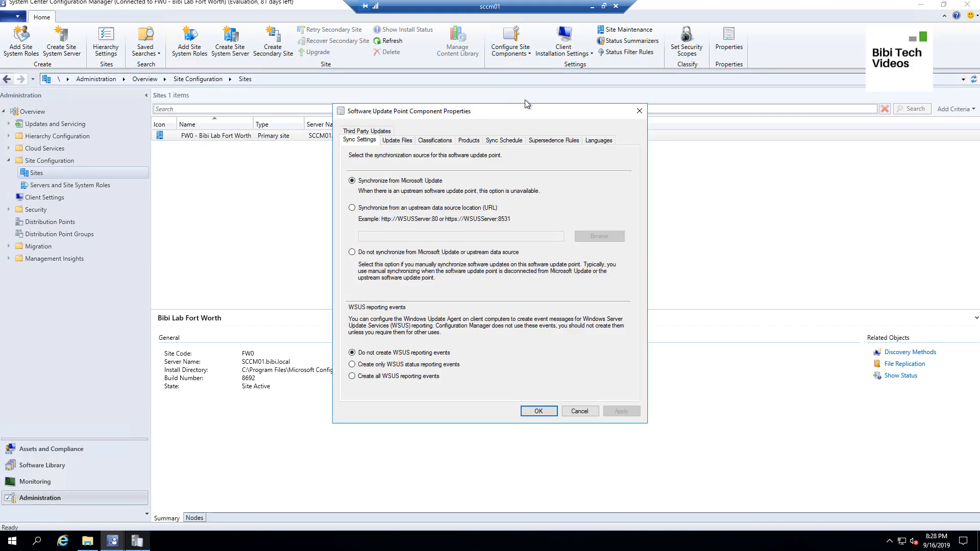
left_click(428, 143)
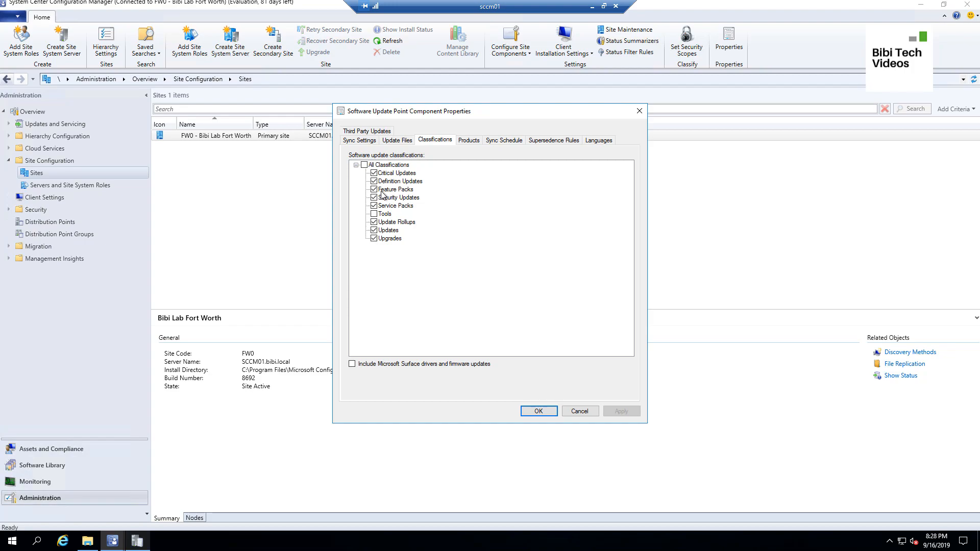
left_click(534, 411)
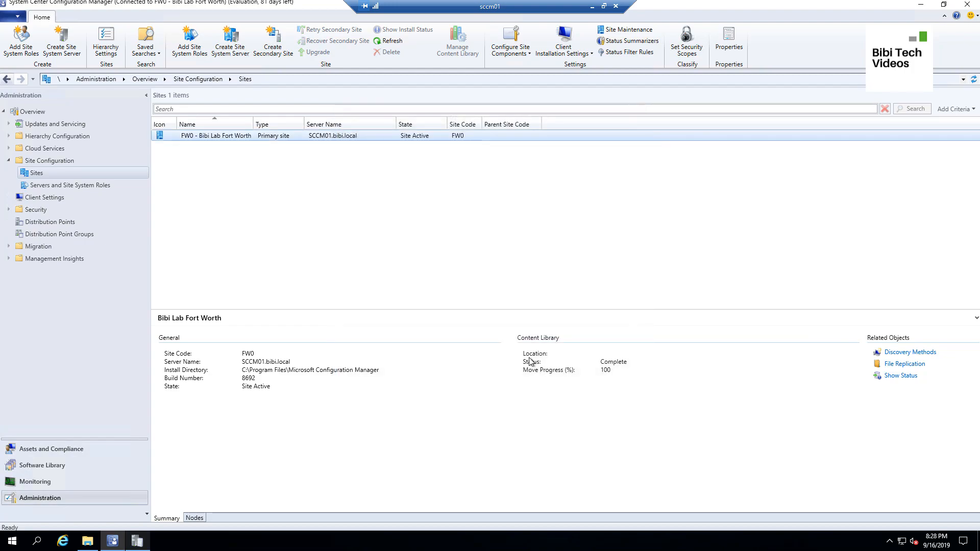
- Check the synchronization progress and completion entries in wsyncmgr.log, and close the log viewer
left_click(137, 541)
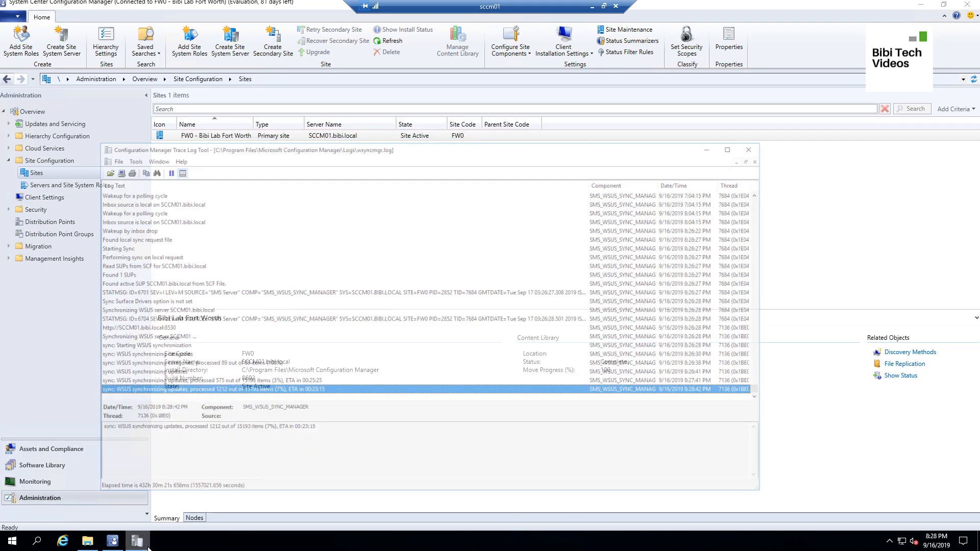
left_click(207, 346)
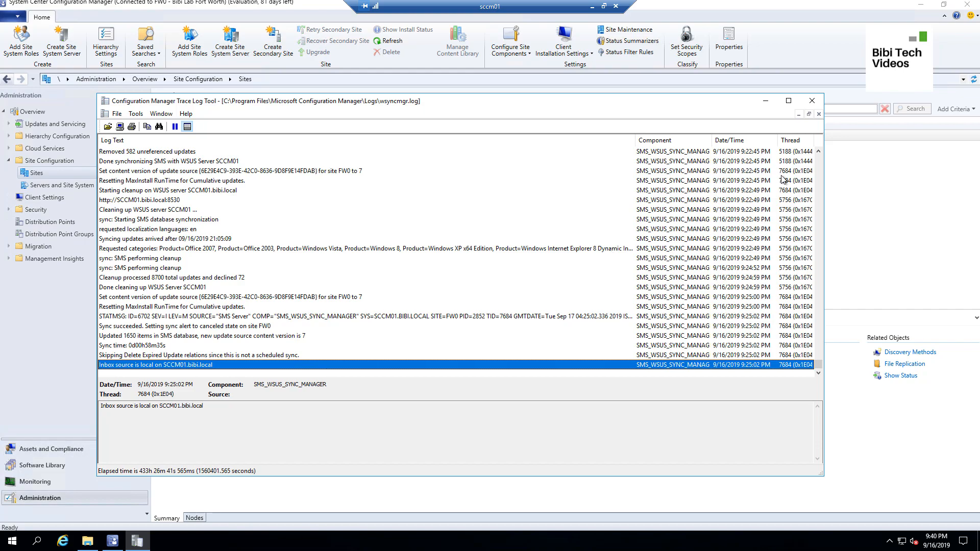
left_click(812, 101)
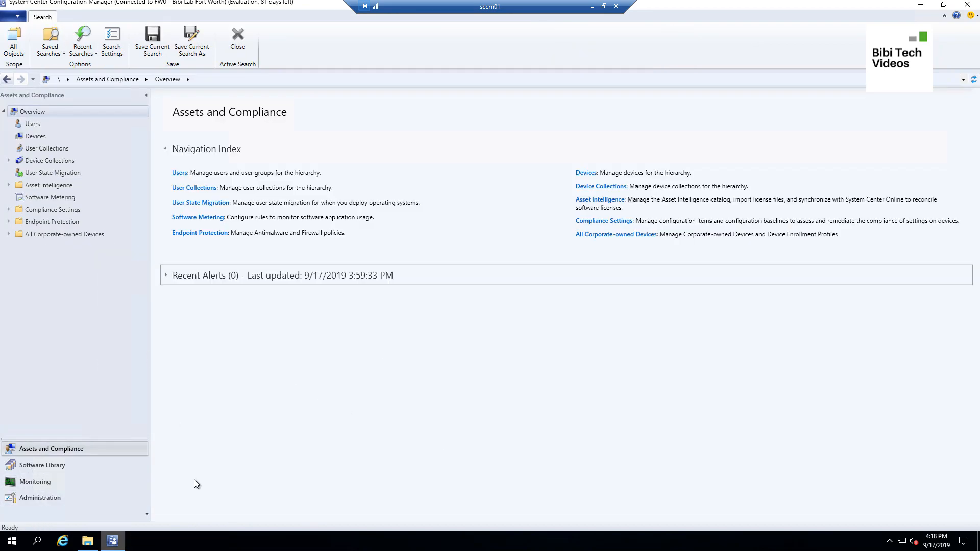
- Open the S:\WSUS-Content\UpdateServicesPackages folder in File Explorer
left_click(87, 542)
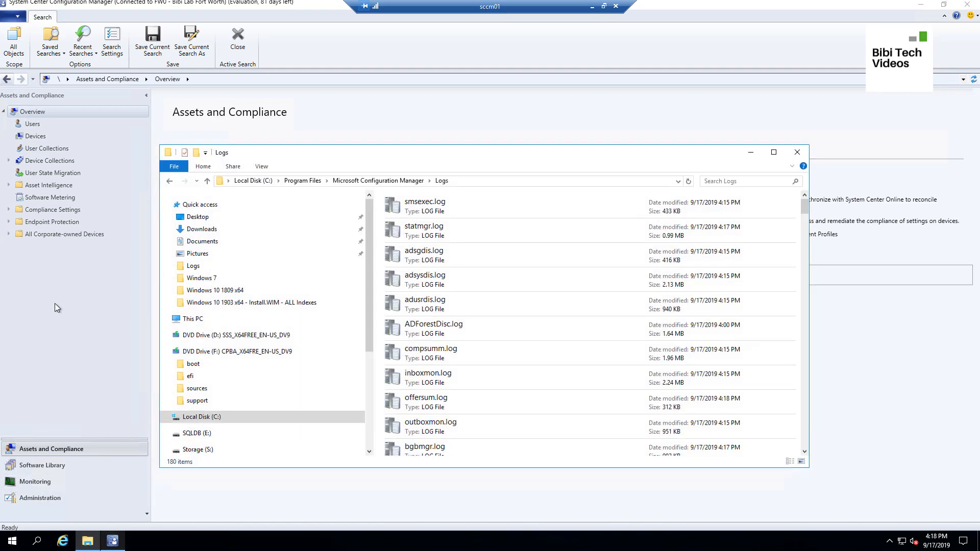
left_click(199, 451)
left_click_drag(513, 158, 455, 142)
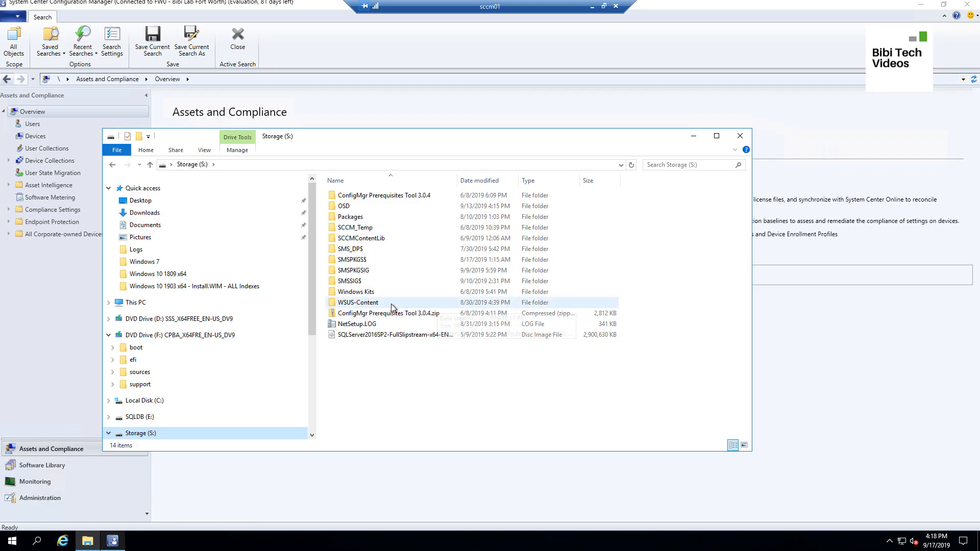
double_click(367, 305)
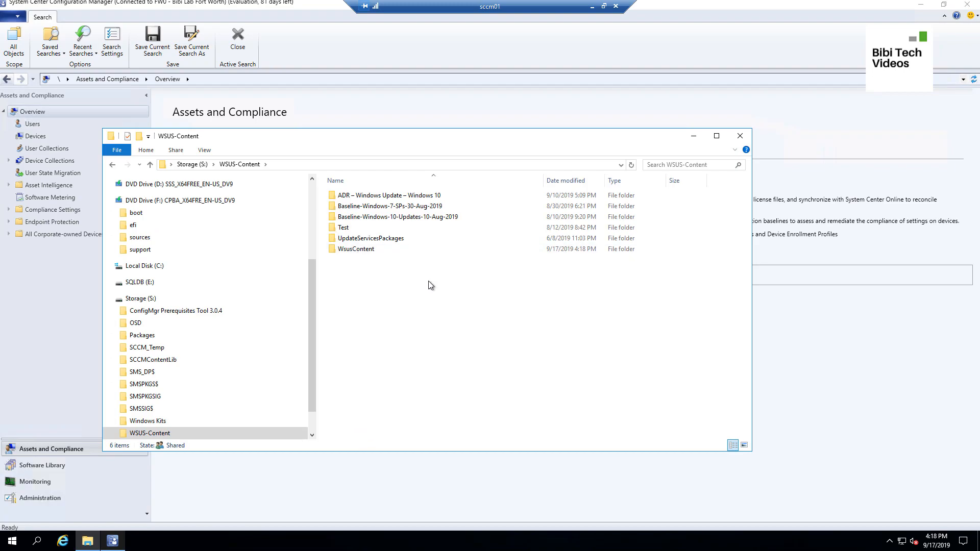
double_click(406, 240)
- Create a folder named Windows_10_Feature_update_1903 in UpdateServicesPackages
right_click(402, 292)
mouse_move(489, 416)
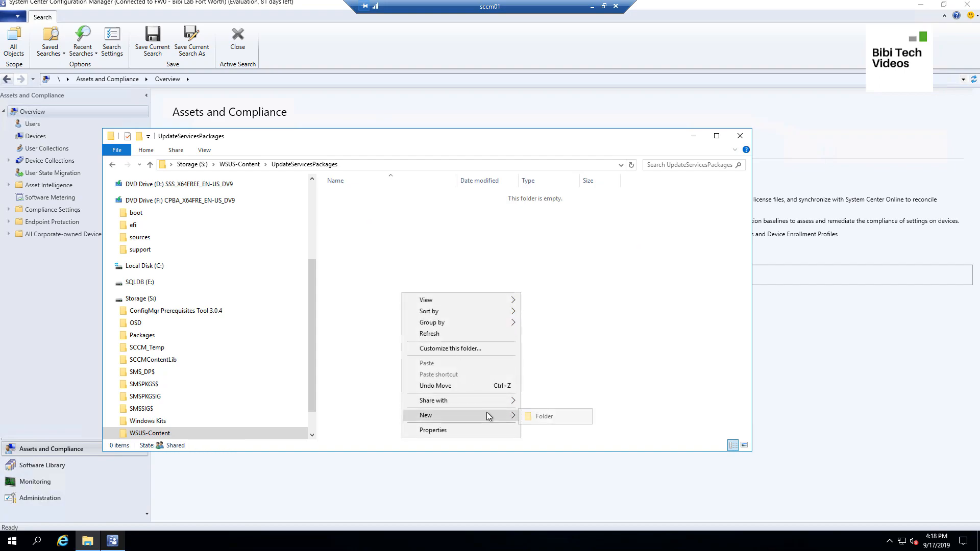
left_click(543, 416)
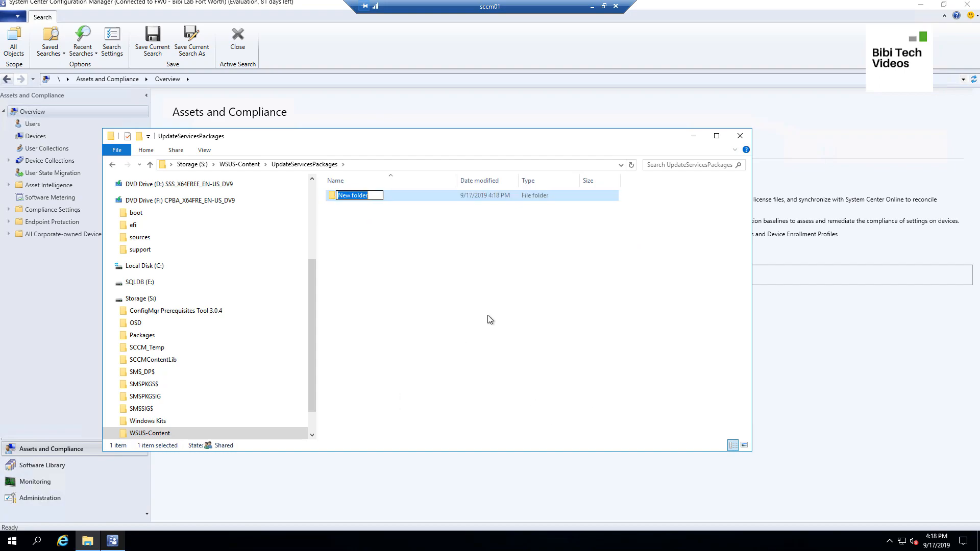
type("Windo")
type("ws_10")
type("_Upgrad")
key("BackSpace")
key("BackSpace")
key("BackSpace")
type("Feature_update")
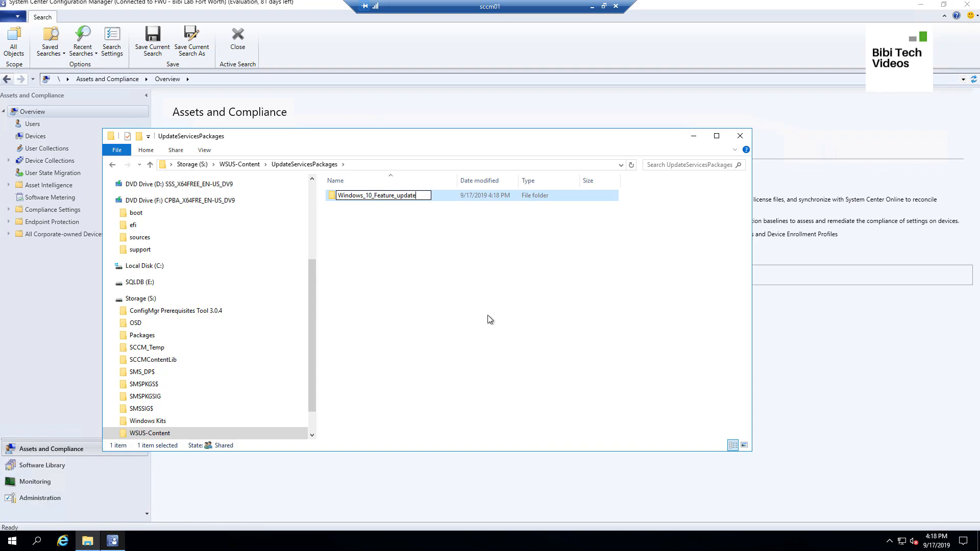
type("_1903")
left_click(493, 328)
- Rename the new folder as Windows_10_Feature_update_1903_x64_Eng and widen the Name column to fit it
left_click(429, 198)
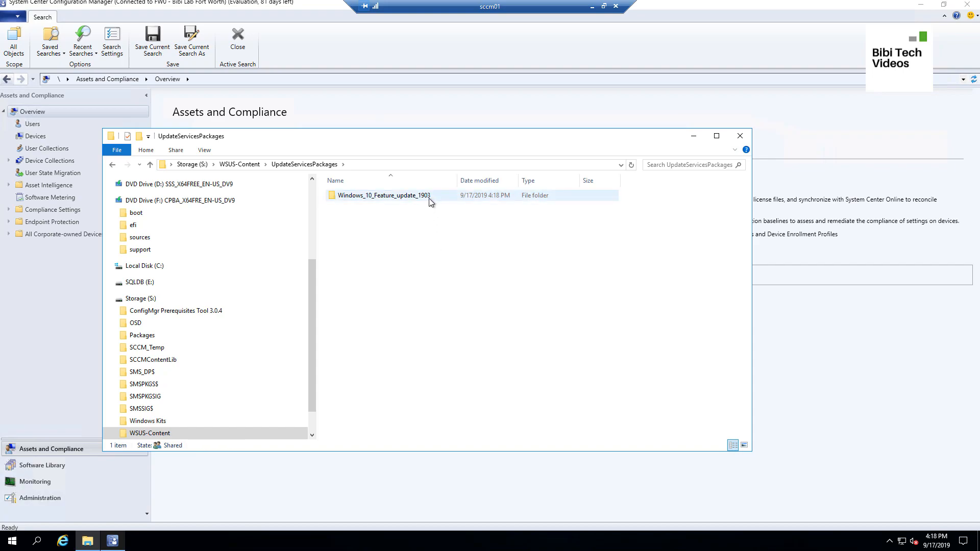
right_click(429, 198)
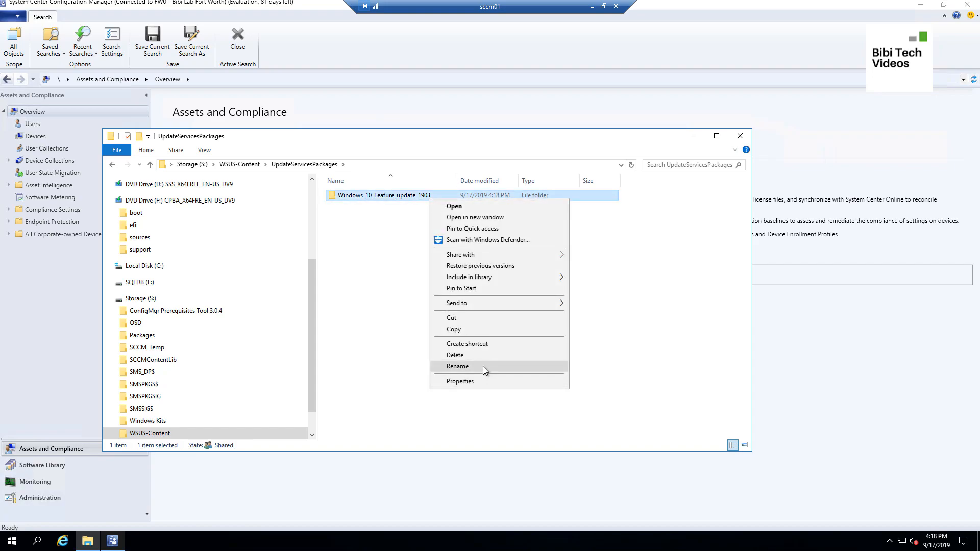
left_click(482, 366)
left_click(435, 195)
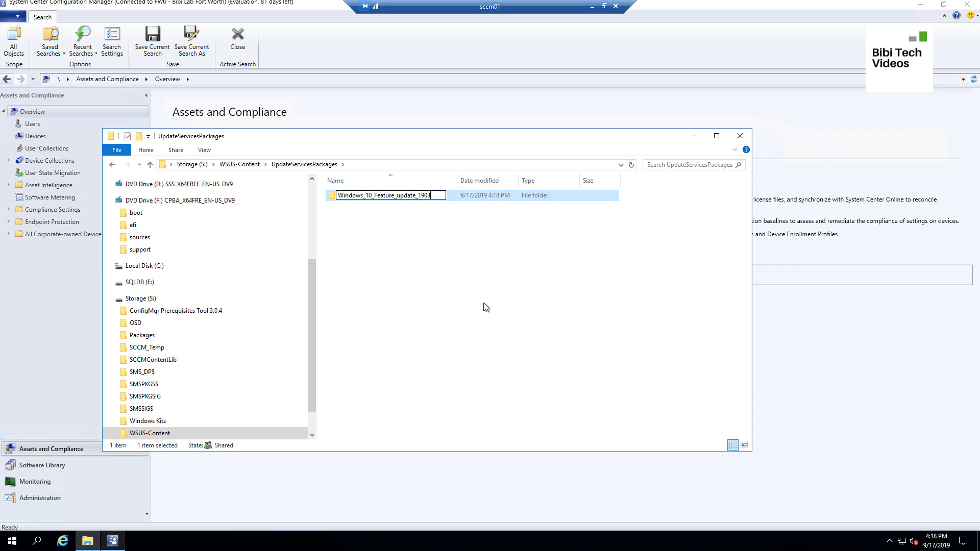
type("_x64_Eng")
left_click(485, 307)
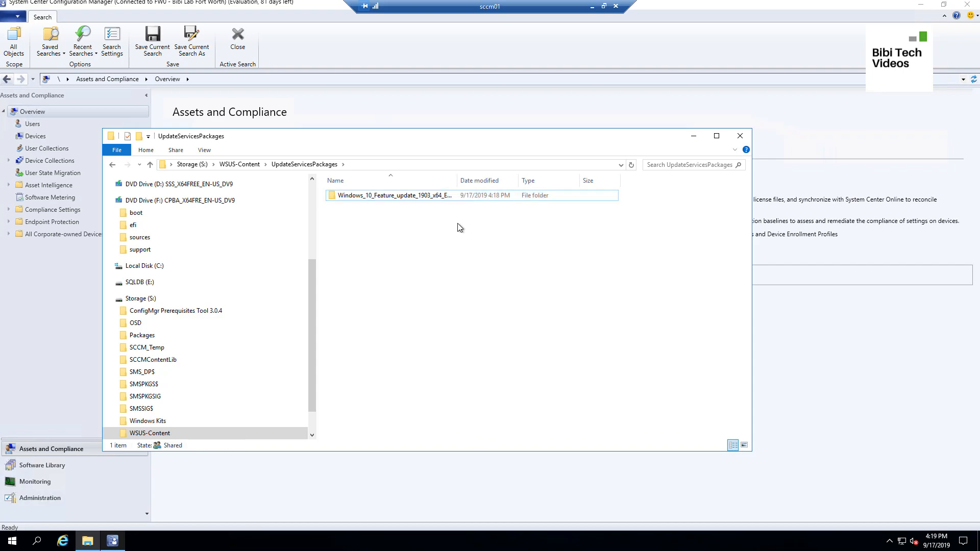
double_click(459, 180)
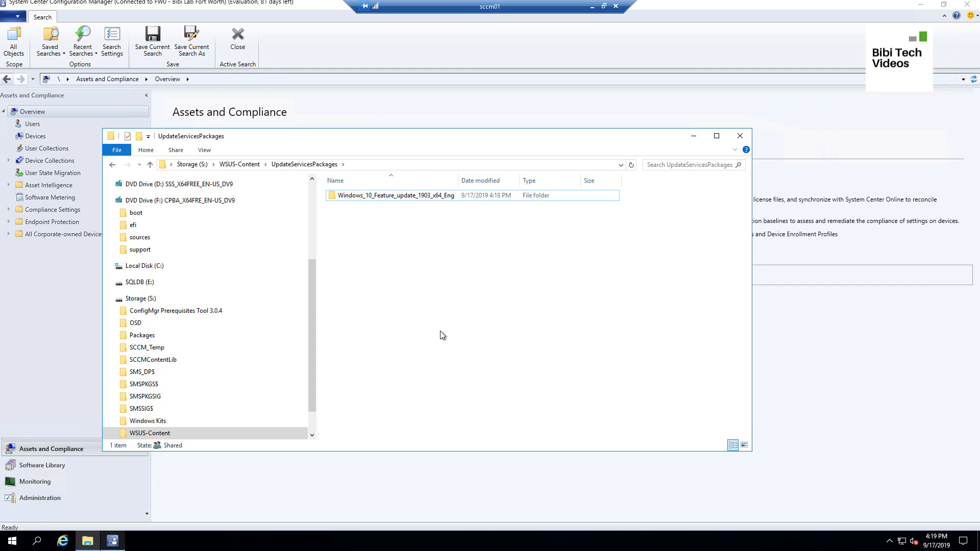
- Open the Windows_10_Feature_update_1903_x64_Eng folder through the \\sccm01\S$ network share, under WSUS-Content\UpdateServicesPackages
left_click(374, 165)
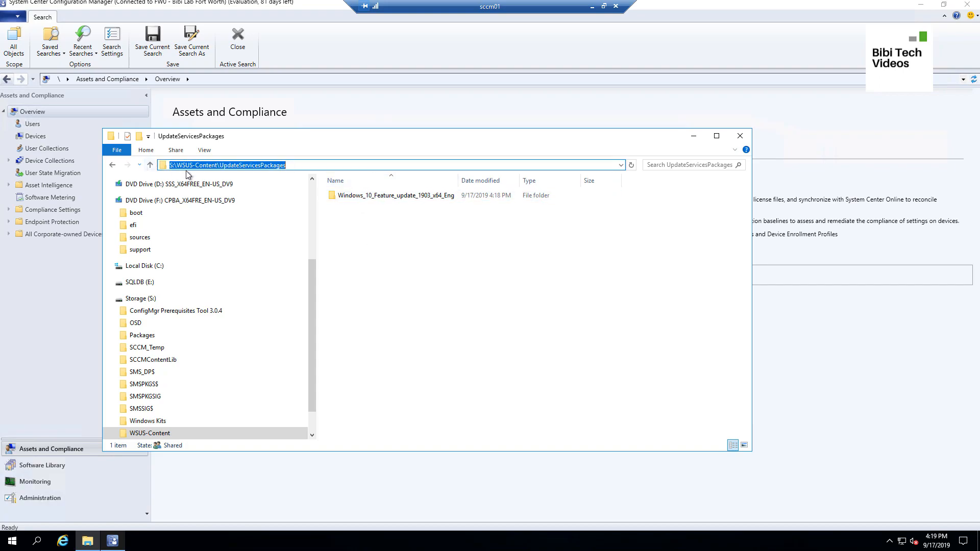
left_click(621, 165)
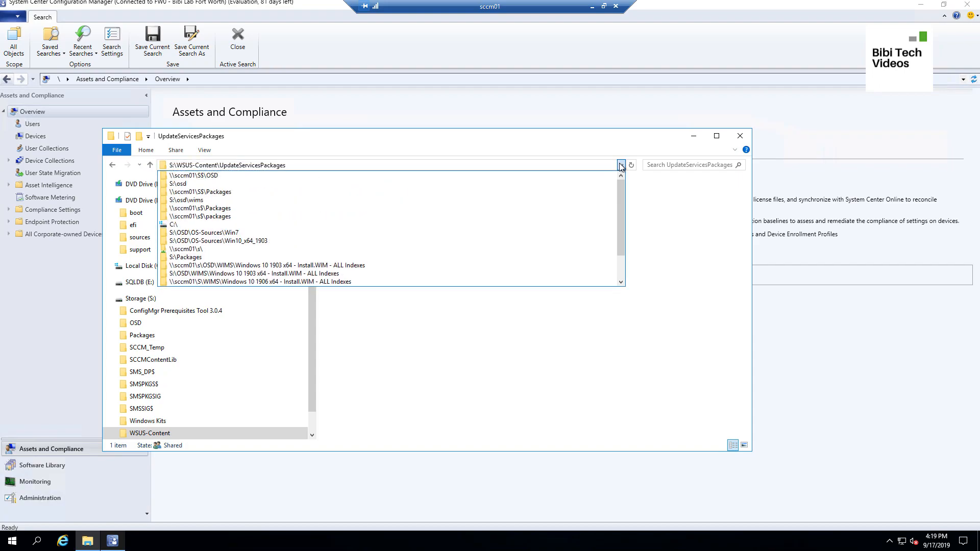
left_click(176, 177)
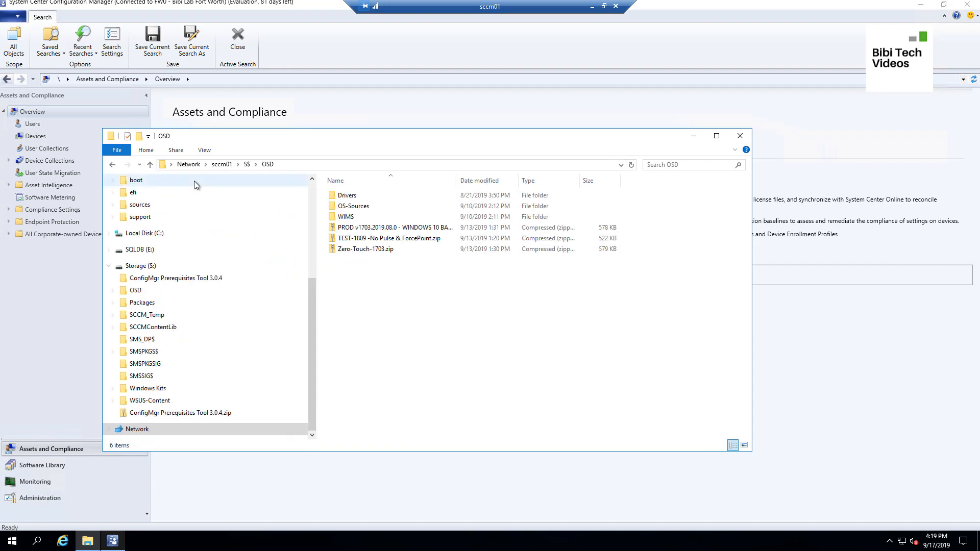
left_click(247, 164)
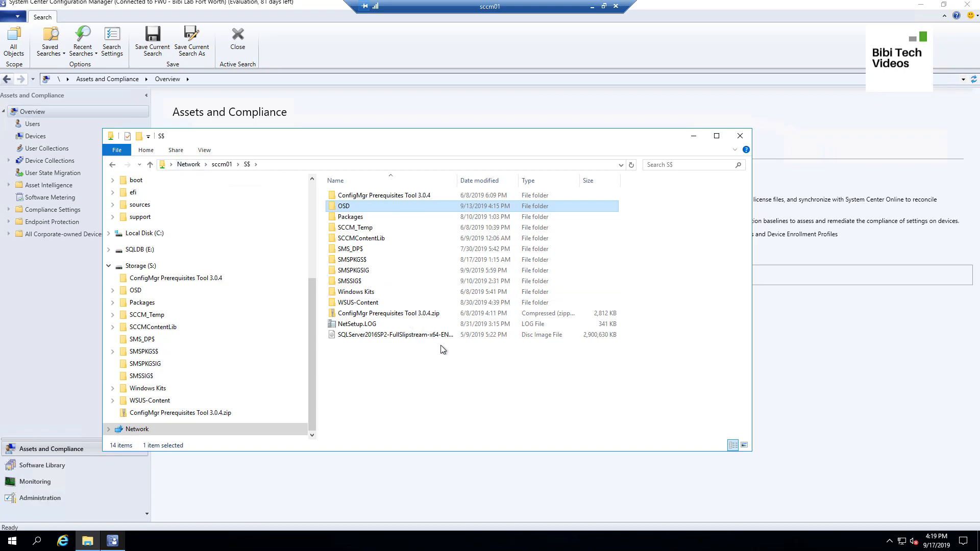
double_click(371, 303)
double_click(404, 239)
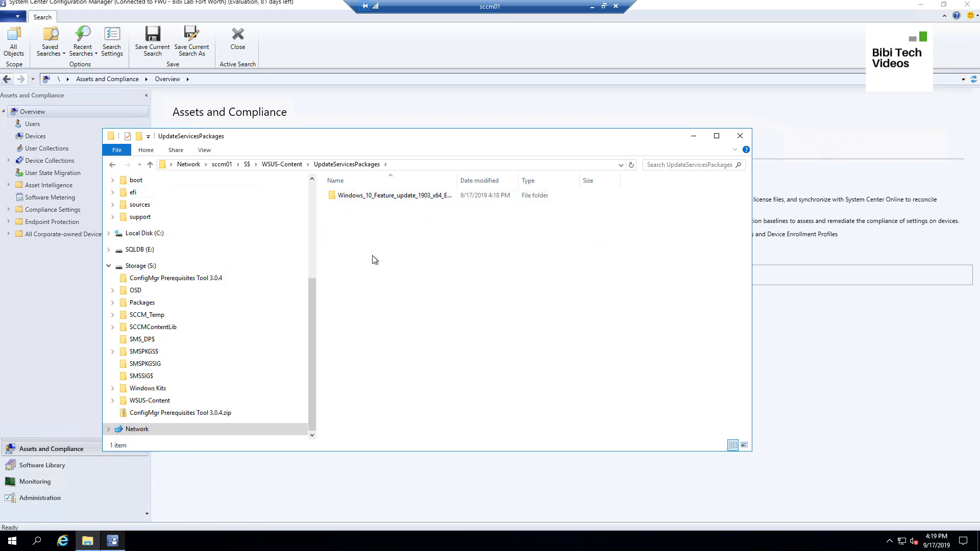
double_click(396, 196)
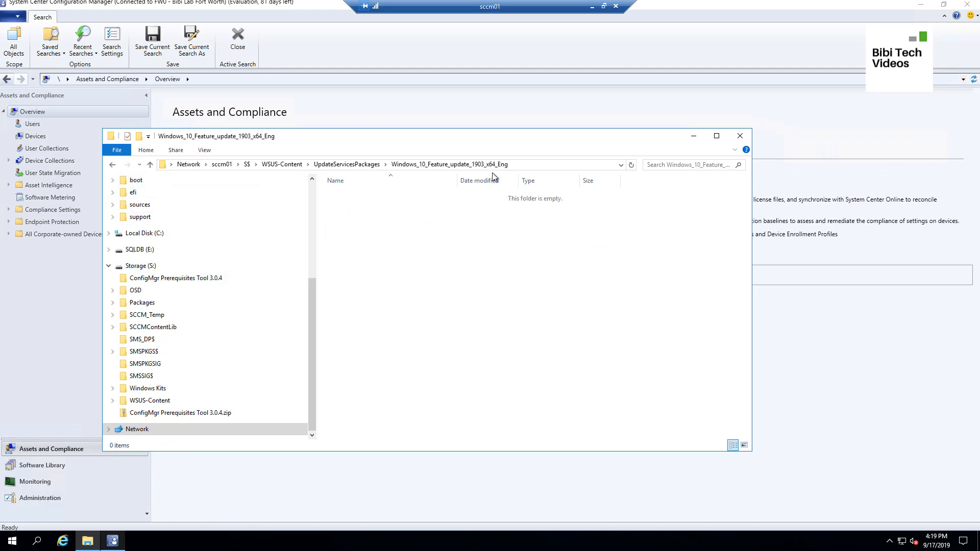
- Copy the full network path of the Windows_10_Feature_update_1903_x64_Eng folder and minimize File Explorer
left_click(539, 167)
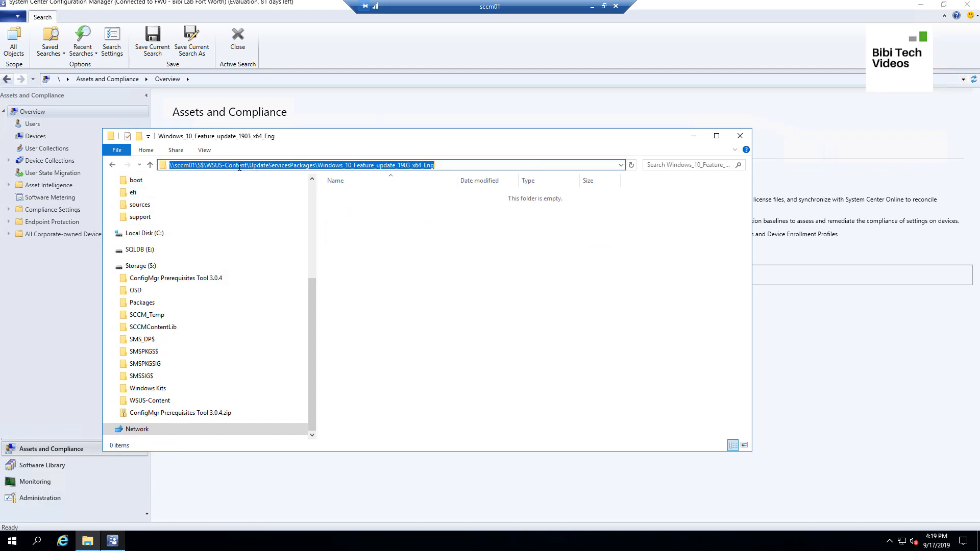
right_click(240, 167)
left_click(256, 200)
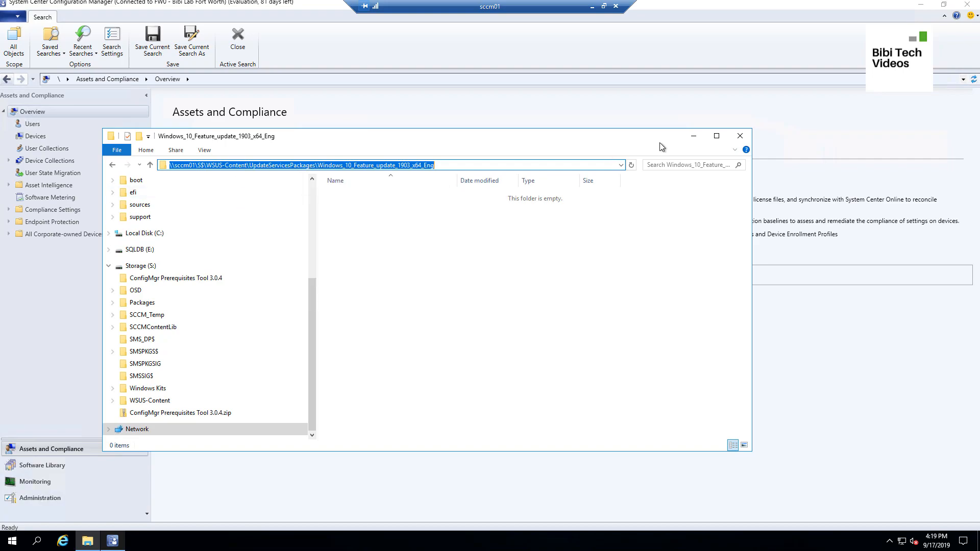
left_click(692, 136)
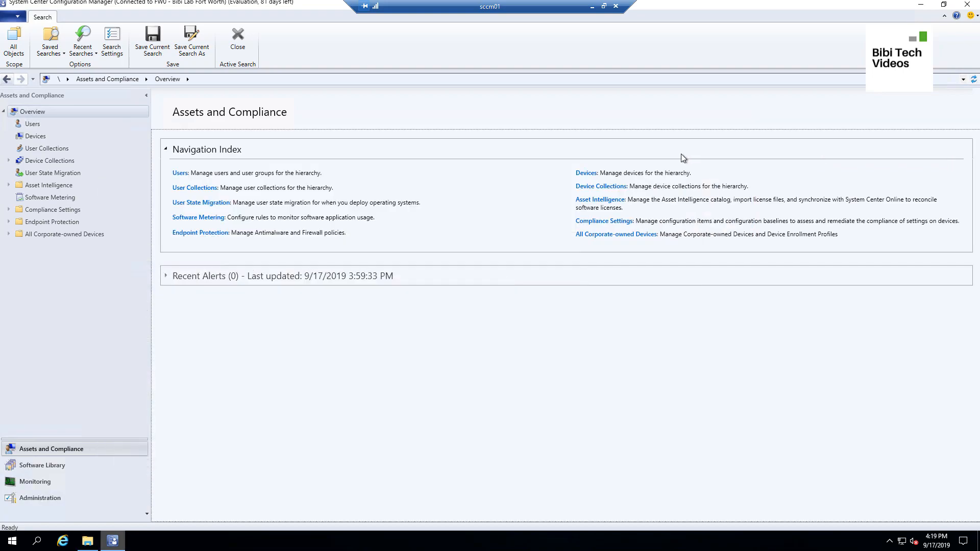
- Select the Windows 10 (business editions), version 1903, en-us x64 feature update in All Windows 10 Updates of the Software Library
left_click(57, 467)
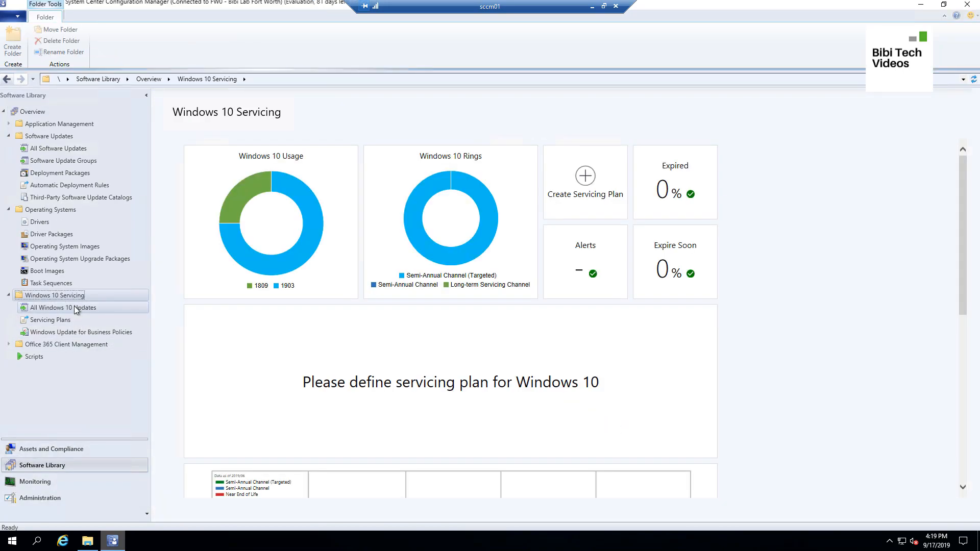
left_click(76, 310)
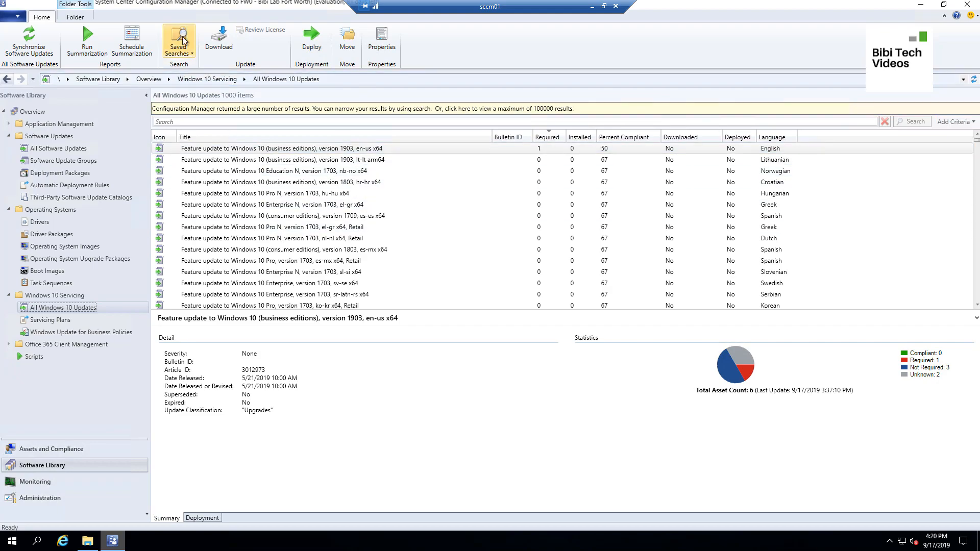
left_click(379, 151)
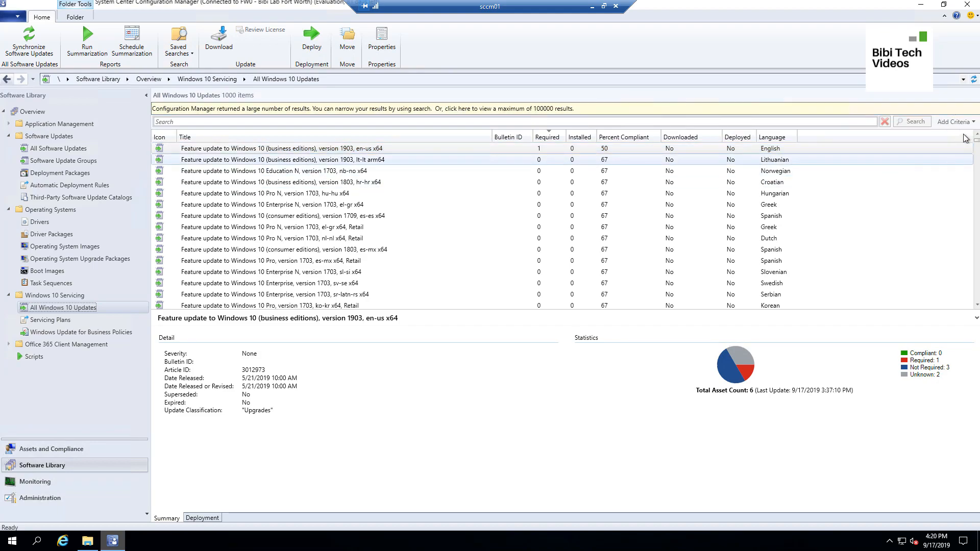
left_click(332, 149)
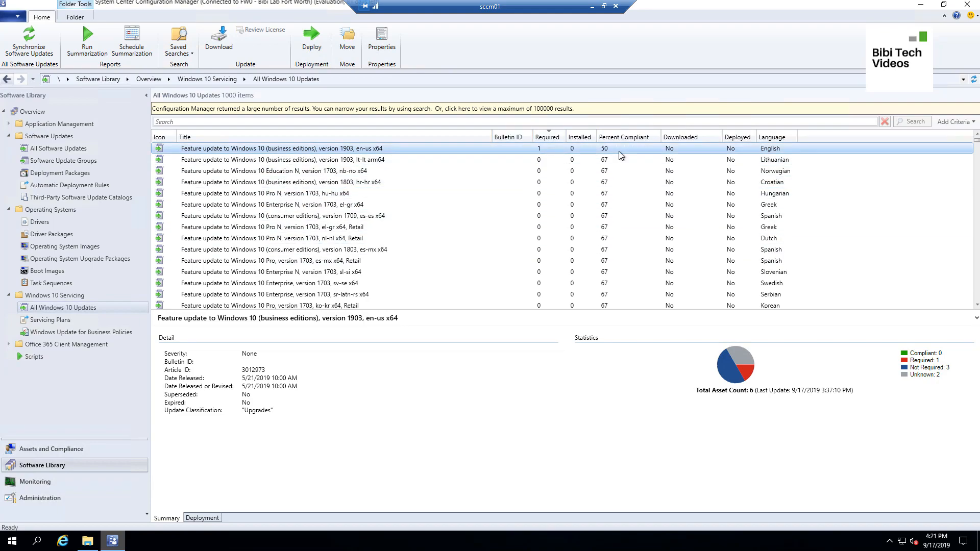
- Start downloading the Windows 10 (business editions), version 1903, en-us x64 update and choose to create a new deployment package
left_click(551, 139)
left_click(551, 141)
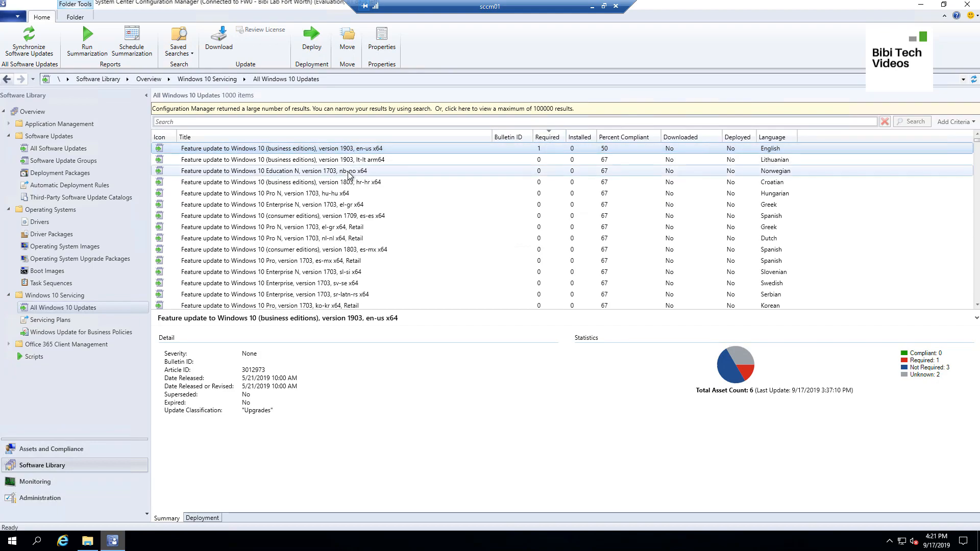
right_click(396, 151)
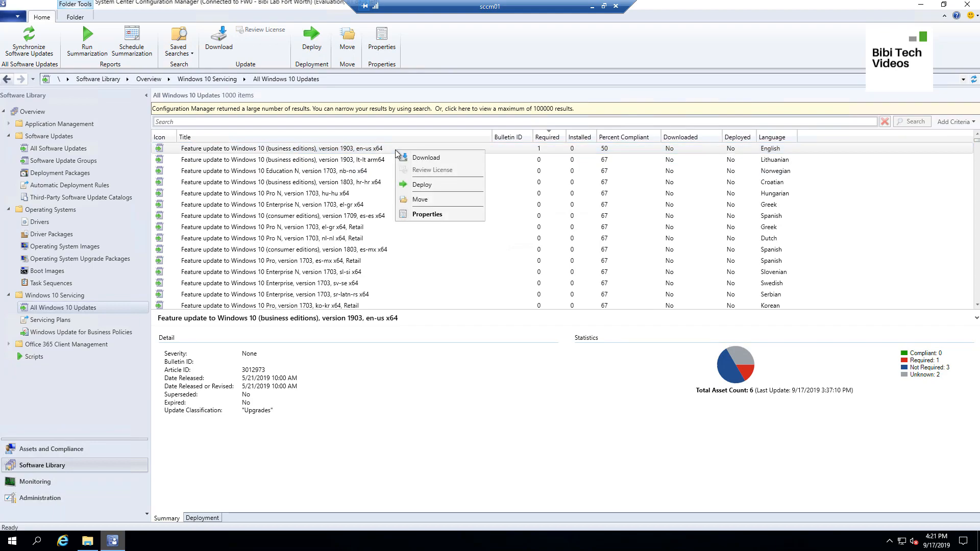
left_click(432, 159)
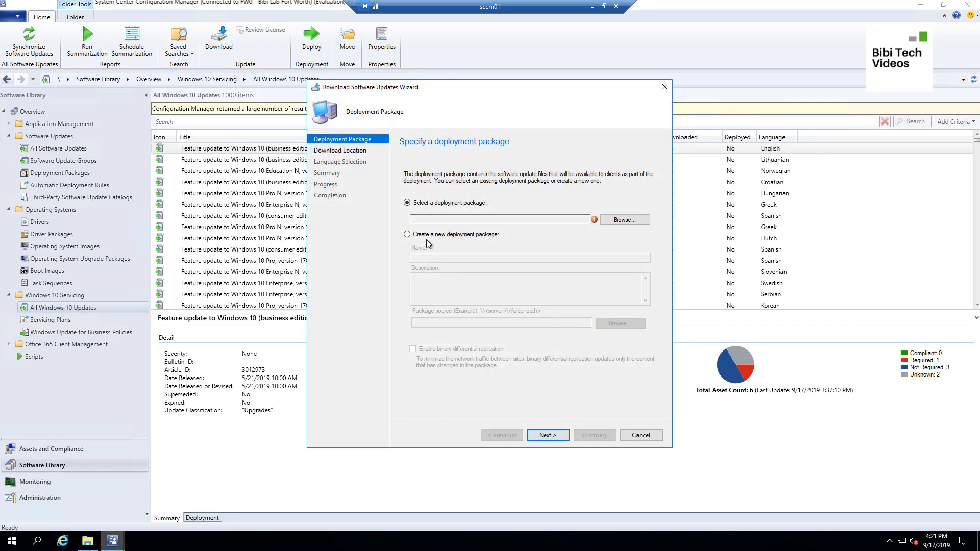
left_click(477, 235)
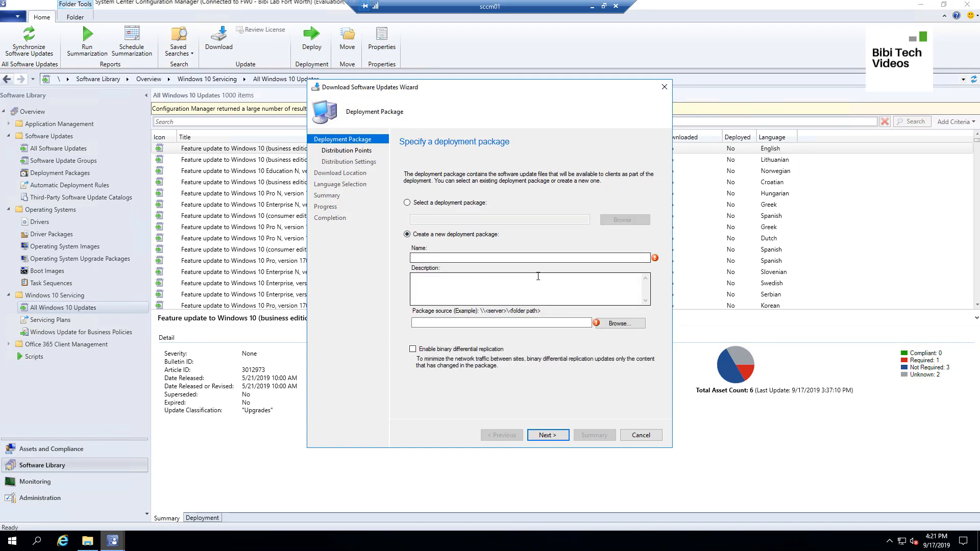
- Name the new deployment package Windows_10_Feature_update_1903_x64_Eng, reusing the folder name from the copied network path
left_click(470, 258)
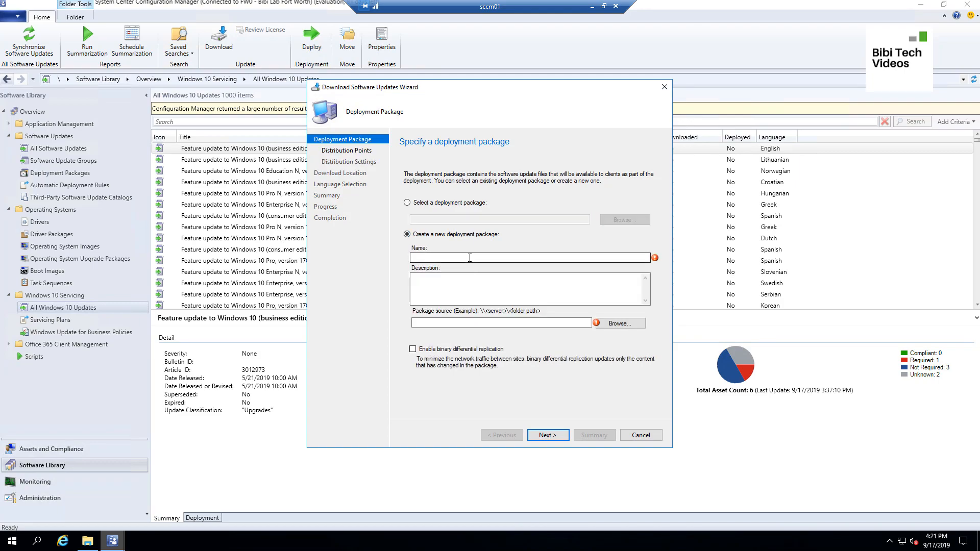
type("Windows 10")
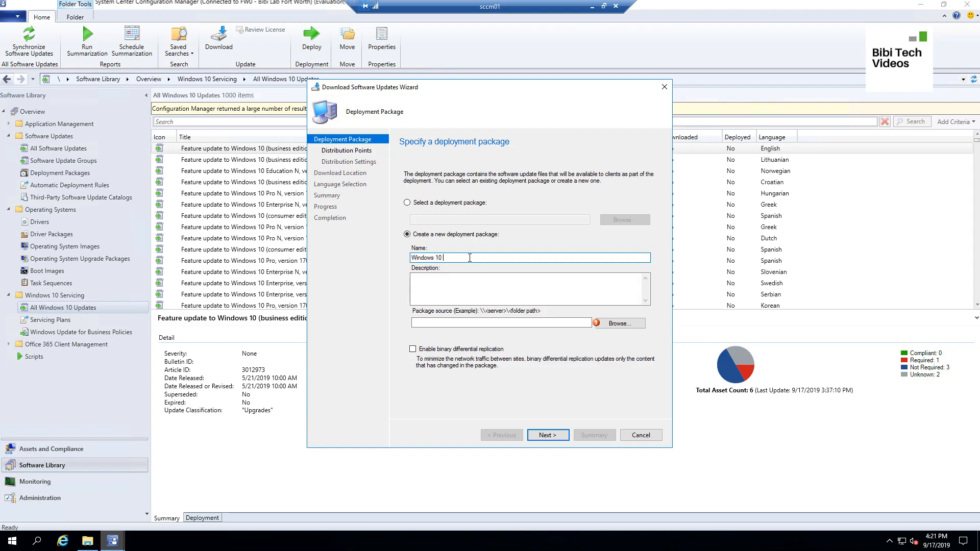
key("BackSpace")
key("BackSpace")
key("BackSpace")
key("BackSpace")
key("BackSpace")
key("BackSpace")
key("BackSpace")
key("BackSpace")
key("BackSpace")
key("BackSpace")
key("ctrl+v")
left_click_drag(539, 259, 396, 257)
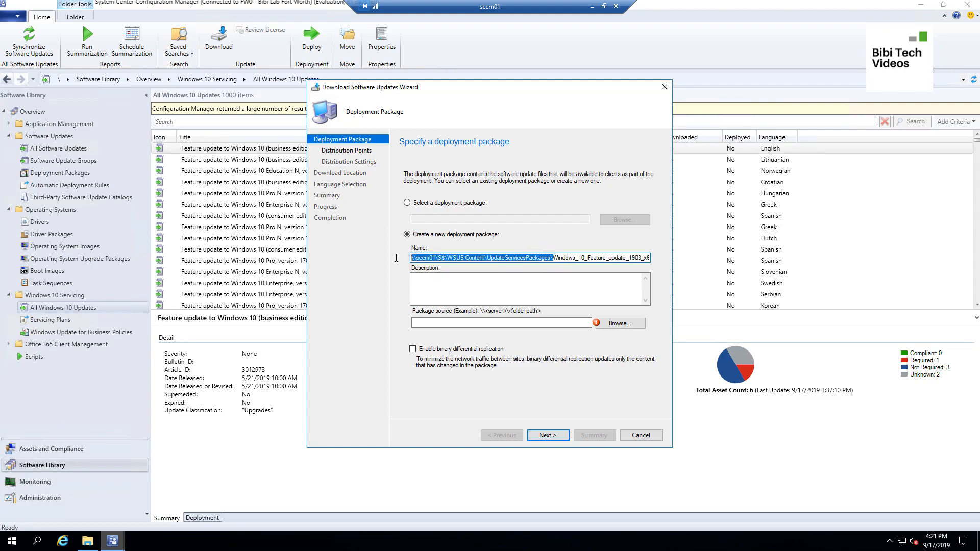
key("BackSpace")
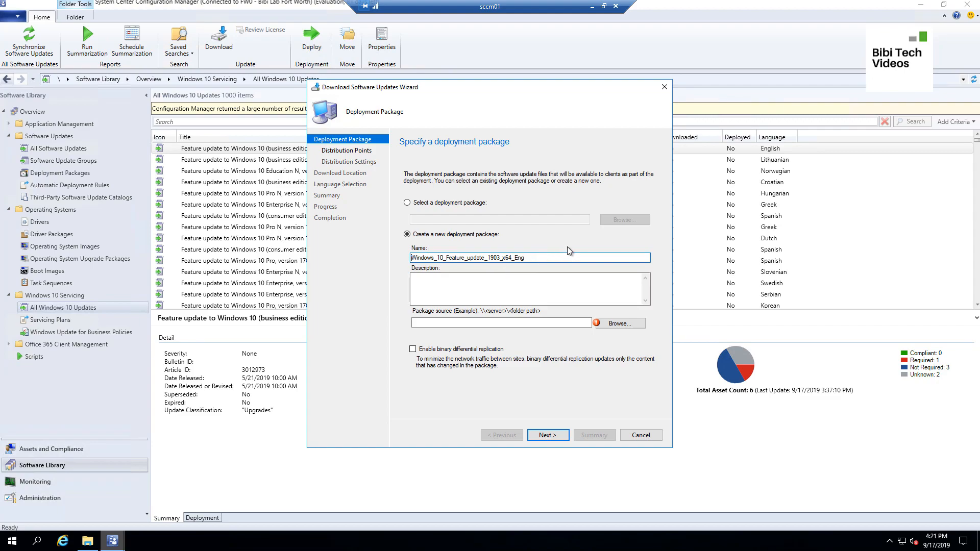
- Set the package source to the copied \\sccm01\S$\WSUS-Content\UpdateServicesPackages\Windows_10_Feature_update_1903_x64_Eng path and enable binary differential replication
left_click(484, 323)
right_click(484, 323)
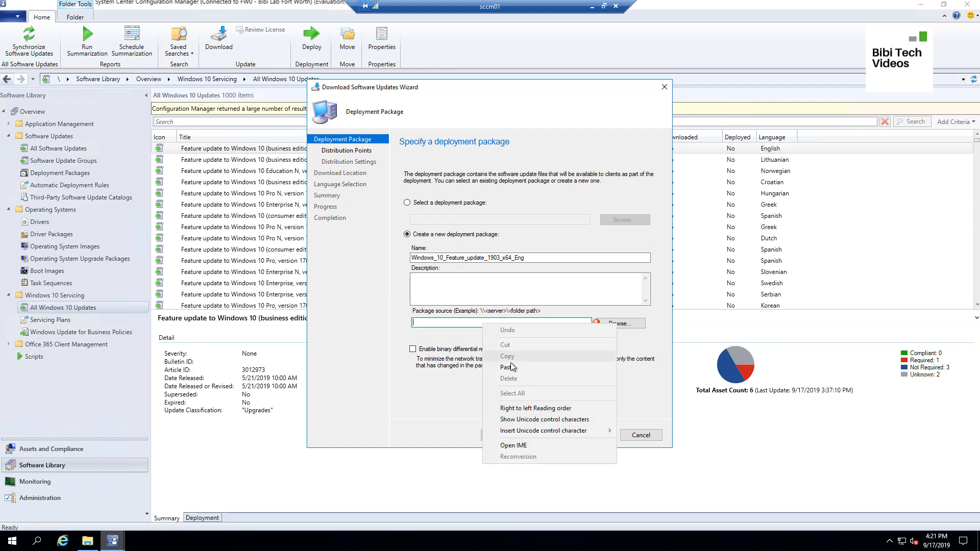
left_click(516, 368)
left_click_drag(573, 323, 384, 325)
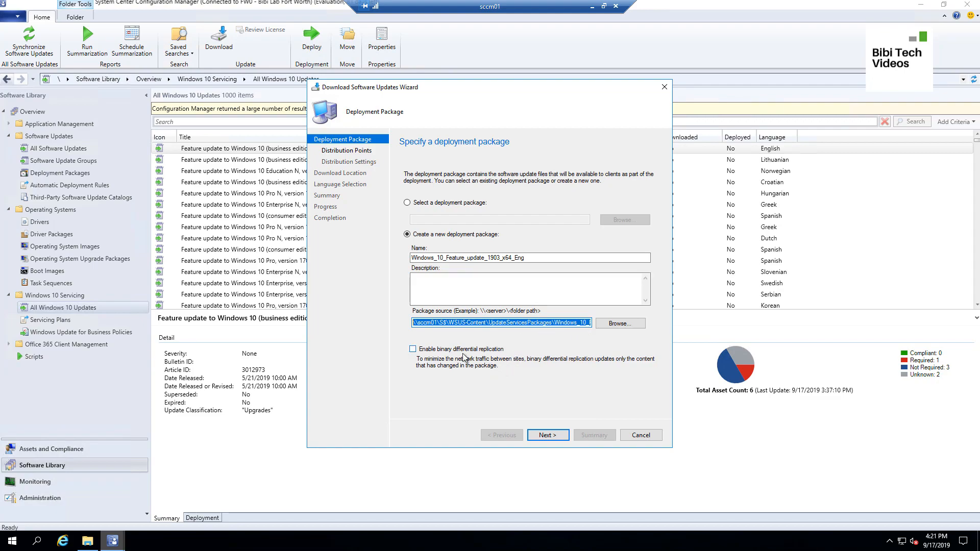
left_click(420, 351)
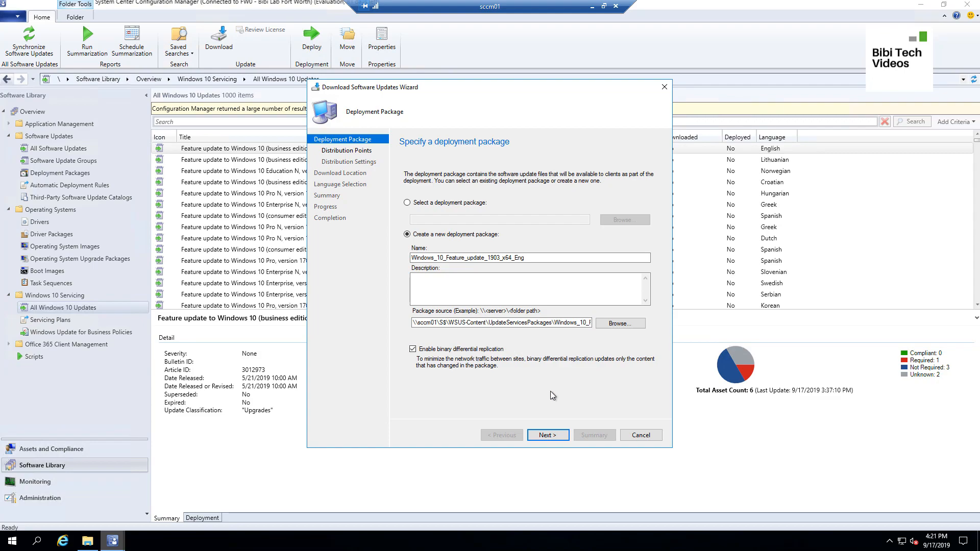
left_click(547, 435)
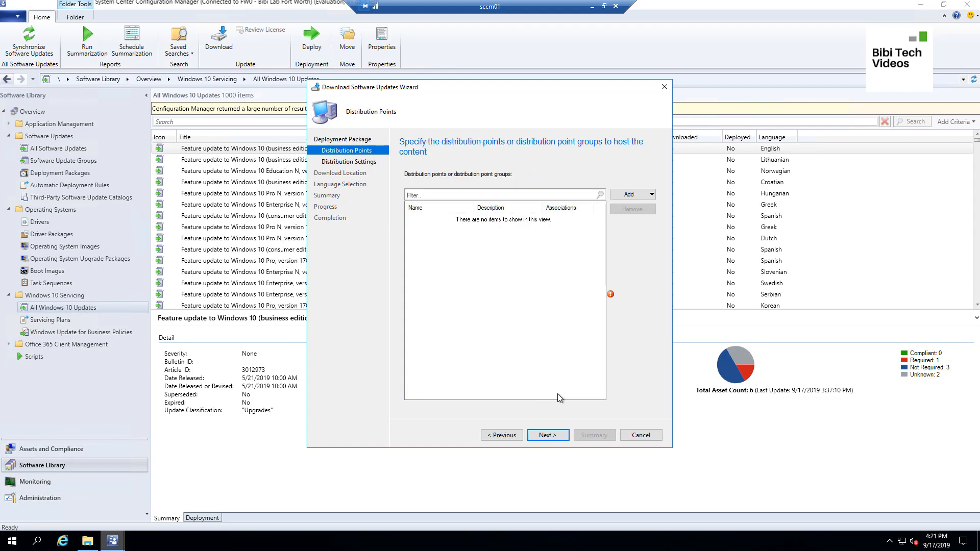
- Add SCCM01.BIBI.LOCAL as the distribution point that hosts the package content
left_click(641, 196)
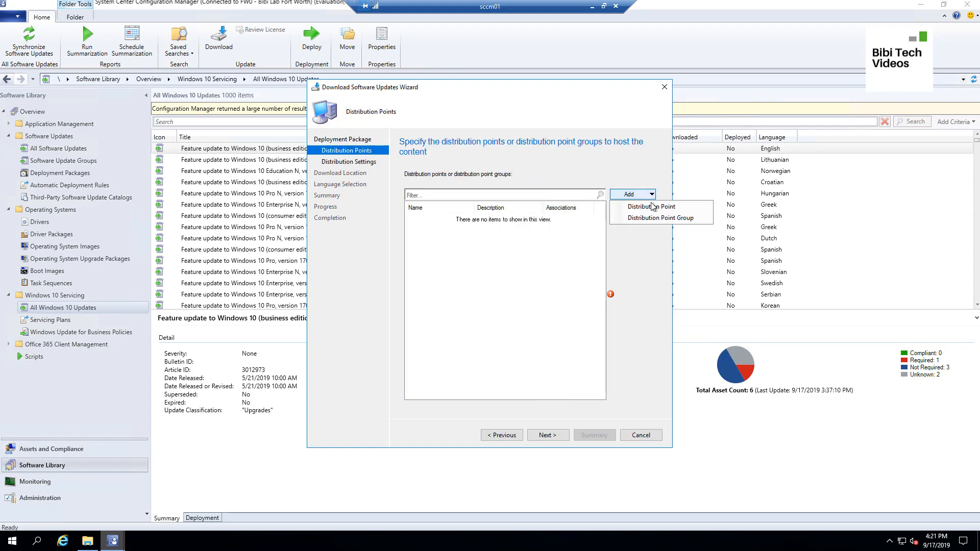
left_click(679, 206)
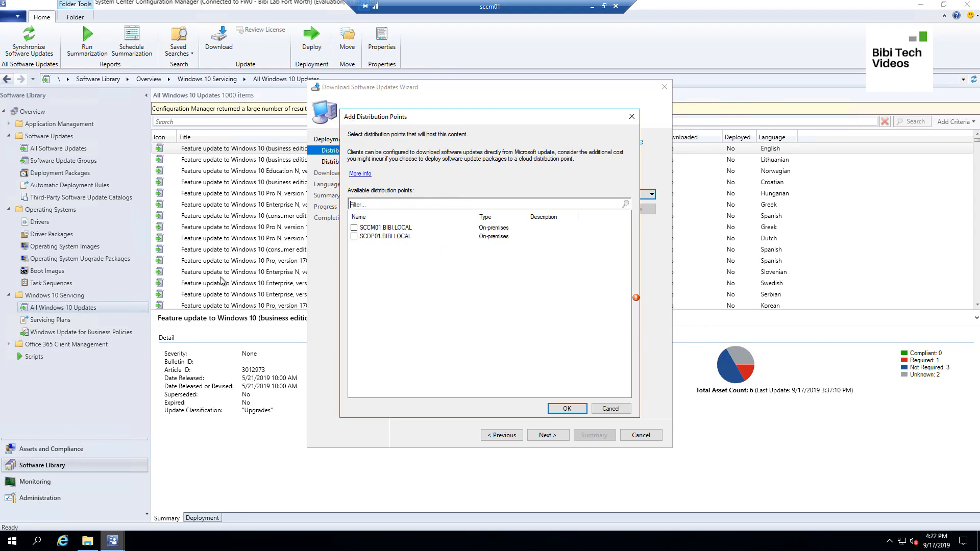
left_click(355, 227)
left_click(567, 409)
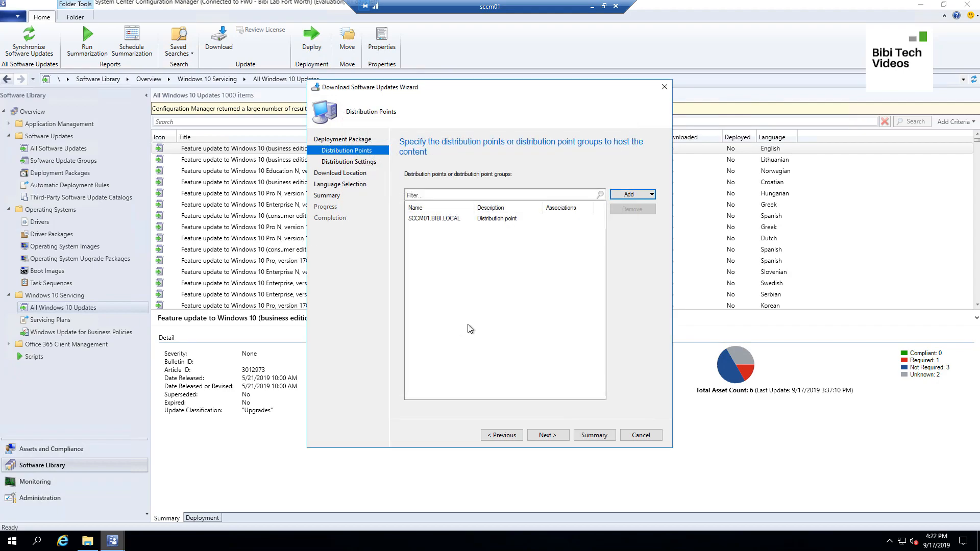
left_click(548, 435)
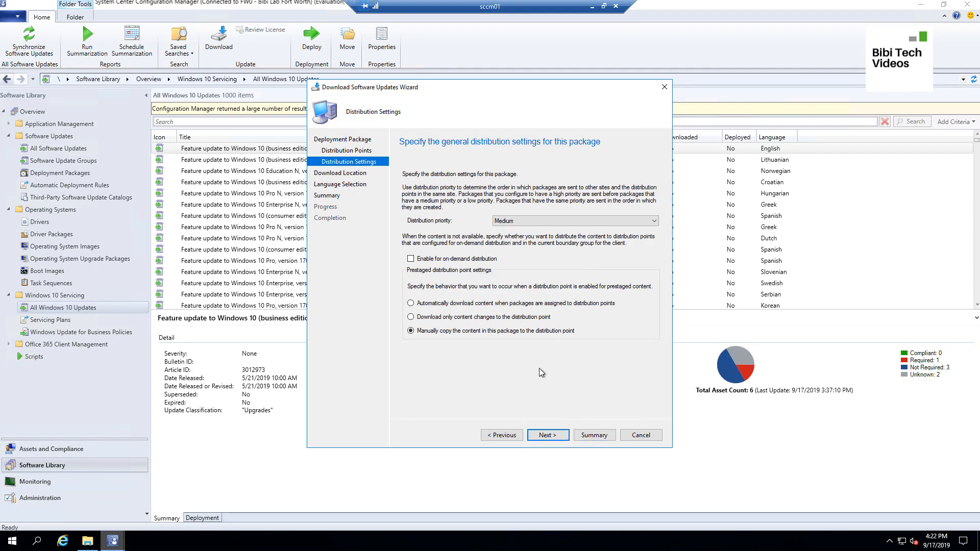
- Accept the default distribution settings, Internet download source and English language, and run the update download
left_click(567, 435)
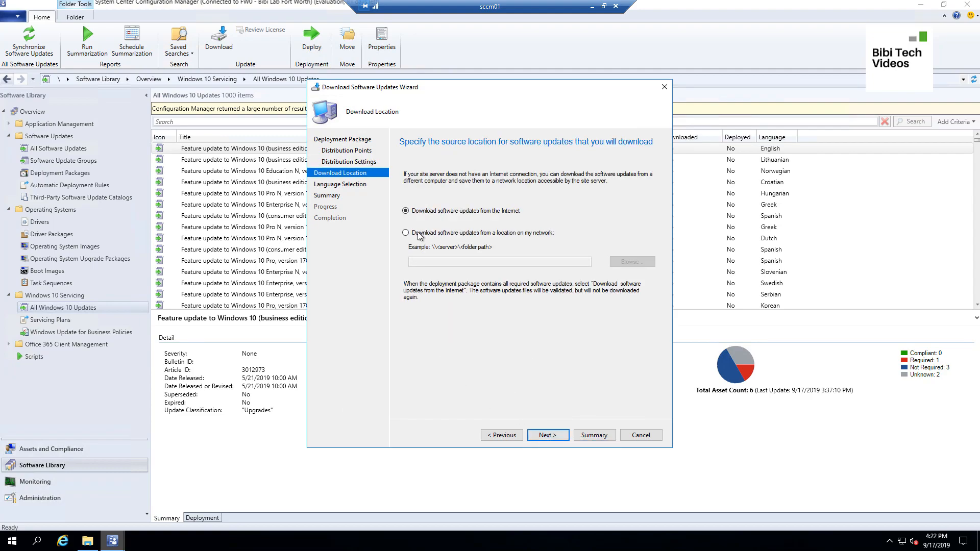
left_click(546, 435)
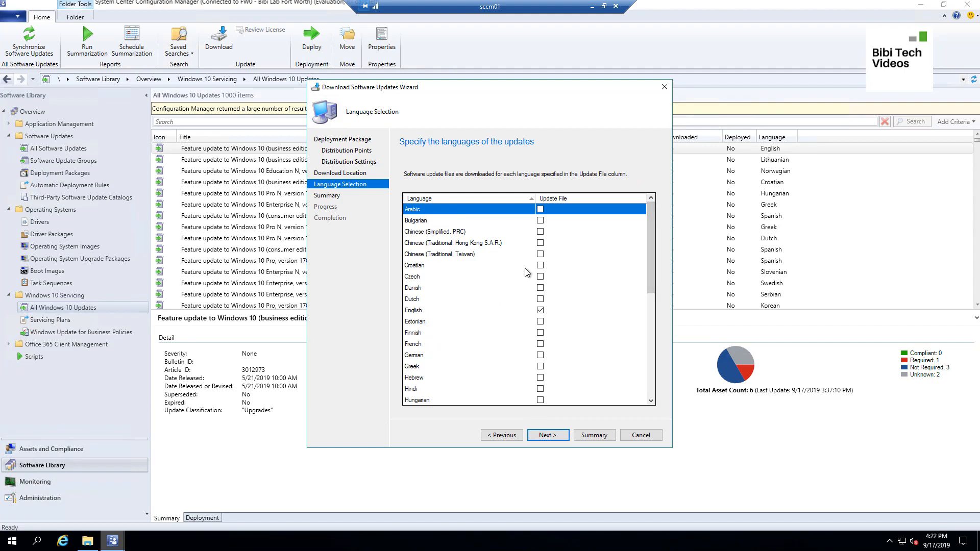
mouse_move(651, 237)
left_mouse_down()
mouse_move(659, 369)
mouse_move(664, 234)
left_mouse_up()
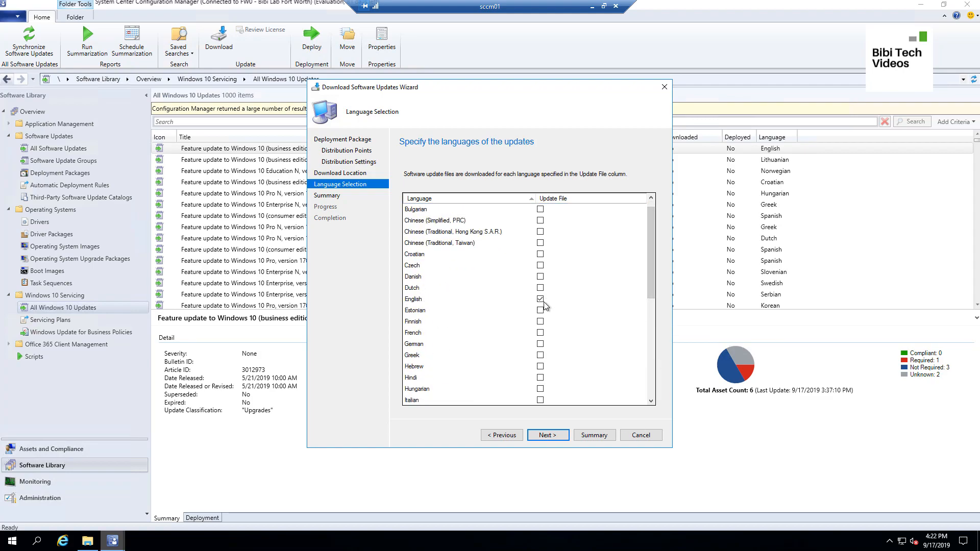
left_click(561, 431)
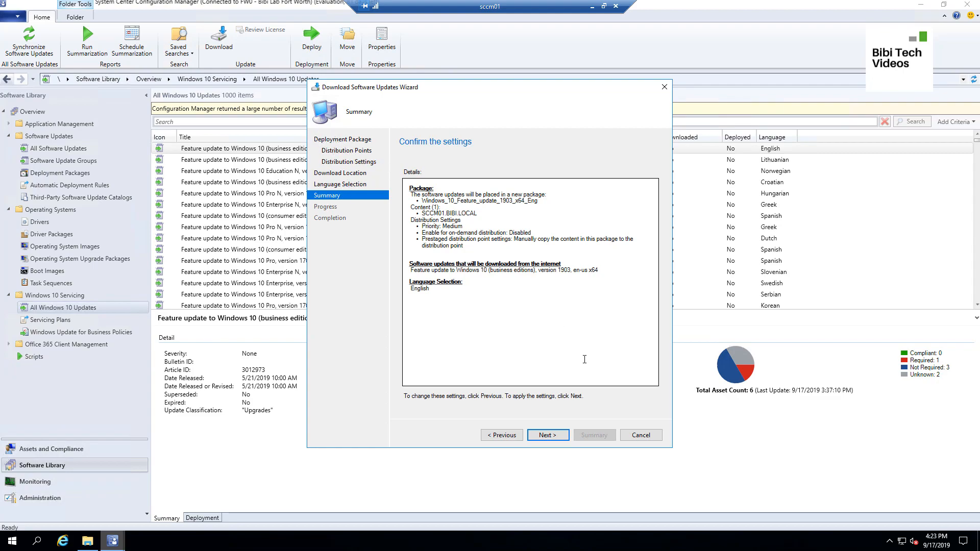
left_click(556, 435)
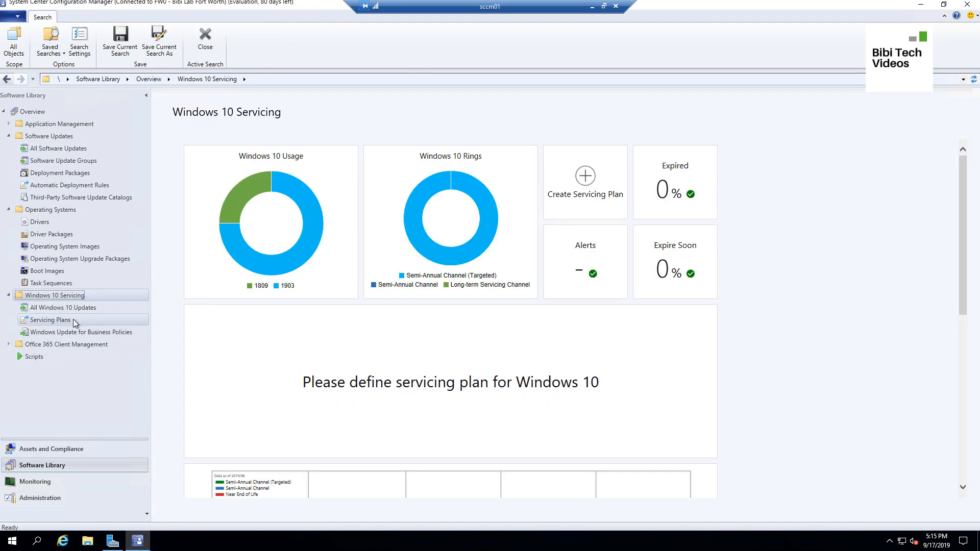
- Start a deployment of the Windows 10 (business editions), version 1903, en-us x64 update from All Windows 10 Updates
left_click(61, 308)
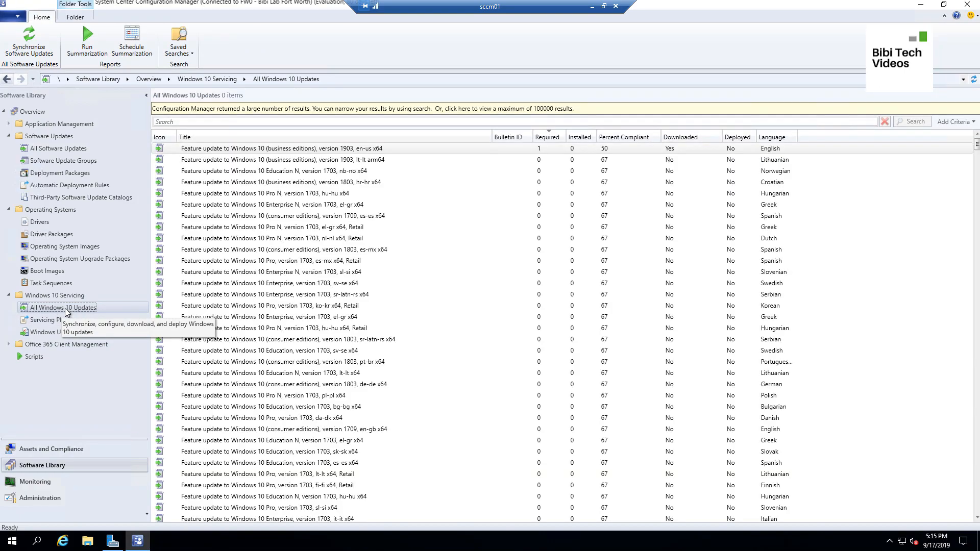
left_click(715, 148)
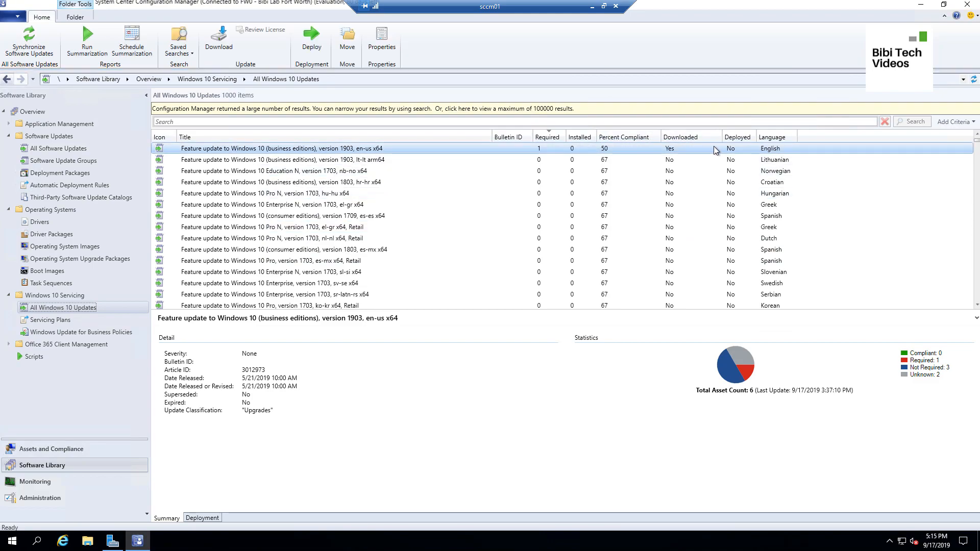
right_click(470, 148)
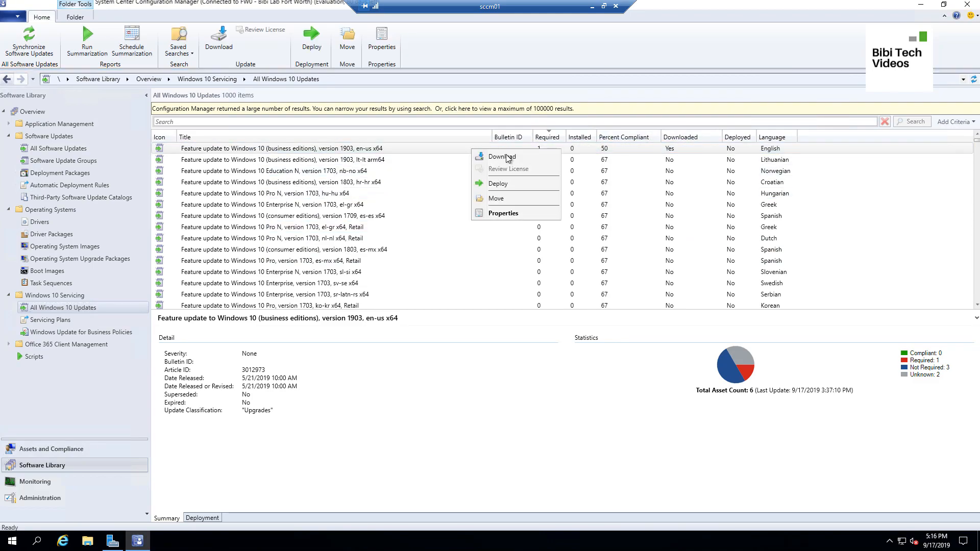
left_click(518, 182)
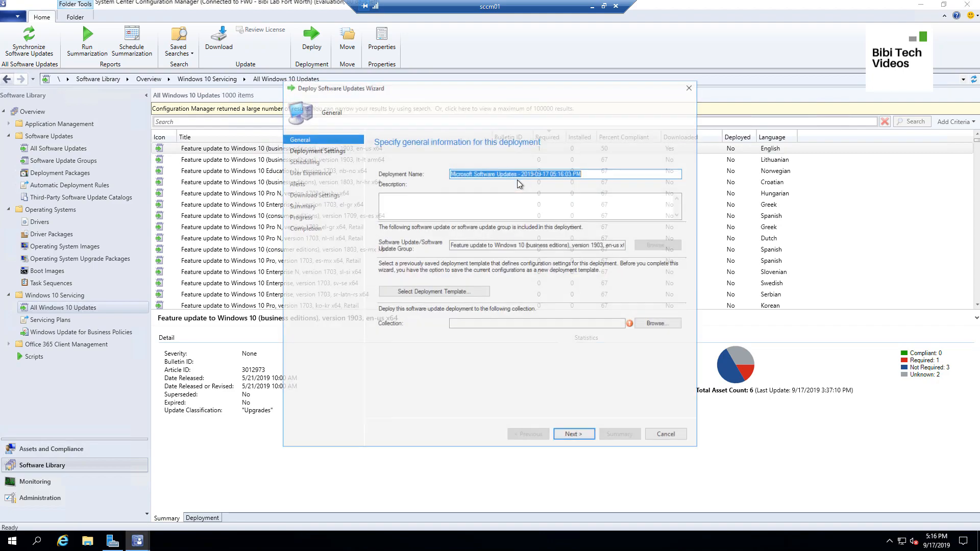
- Name the deployment Windows 10 Feature Updatet 1903 X64 eng
left_click(603, 173)
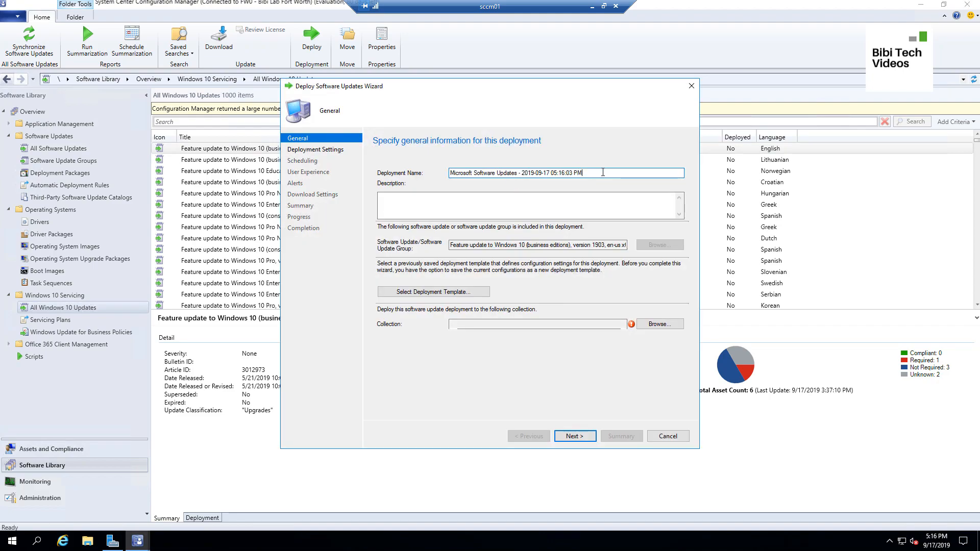
triple_click(606, 172)
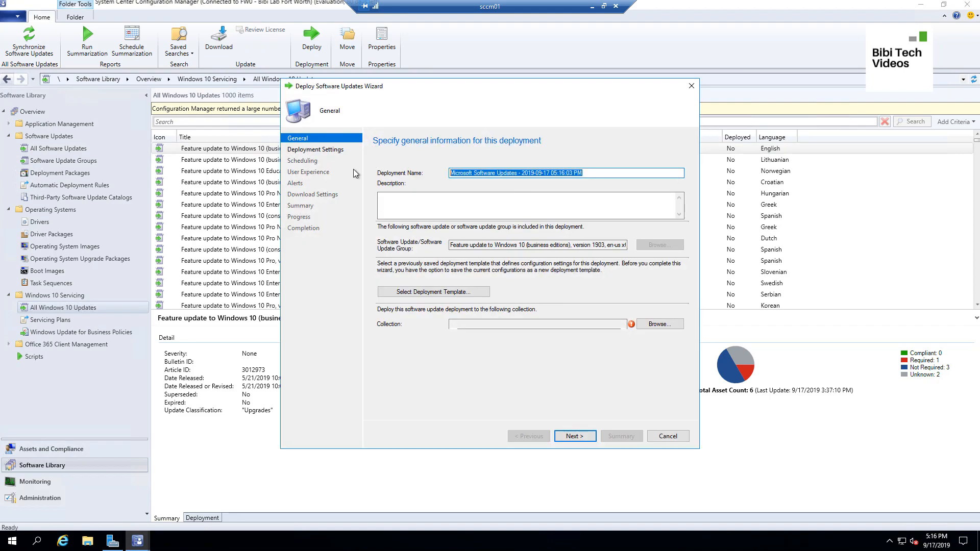
type("Windows 10 ")
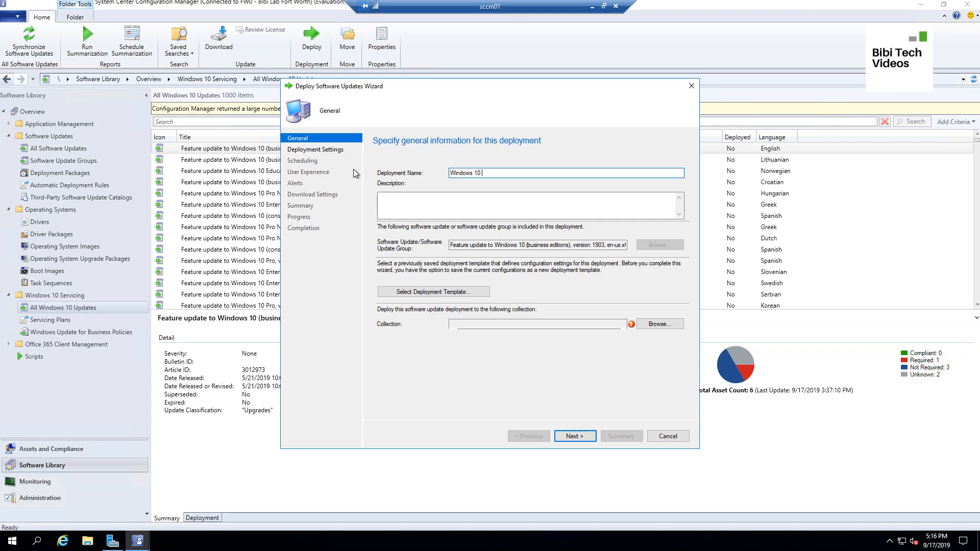
type("Feature Updatet 1903 X64 eng")
- Target the deployment at the Inplace Upgrade Windows 10 1903 x64 device collection and proceed to the deployment settings
left_click(575, 436)
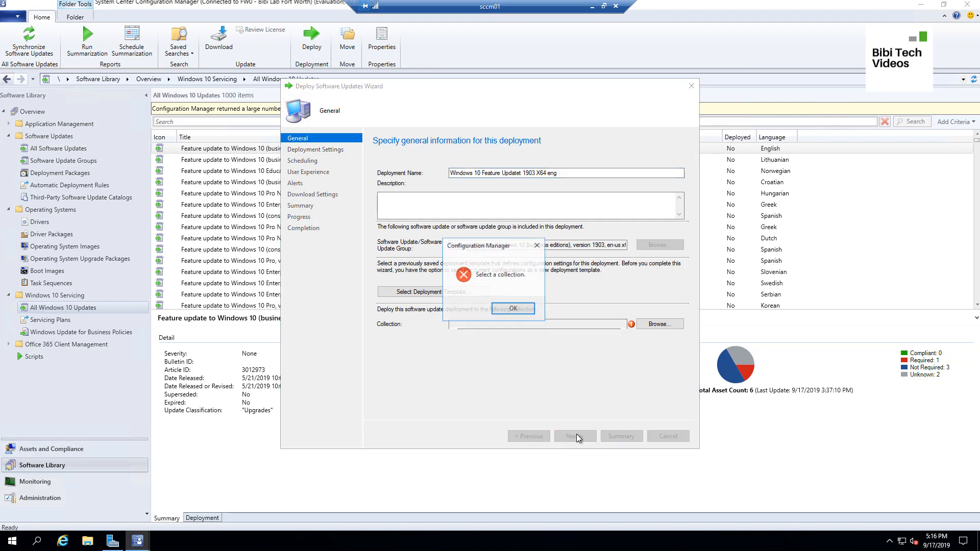
left_click(515, 308)
left_click(659, 324)
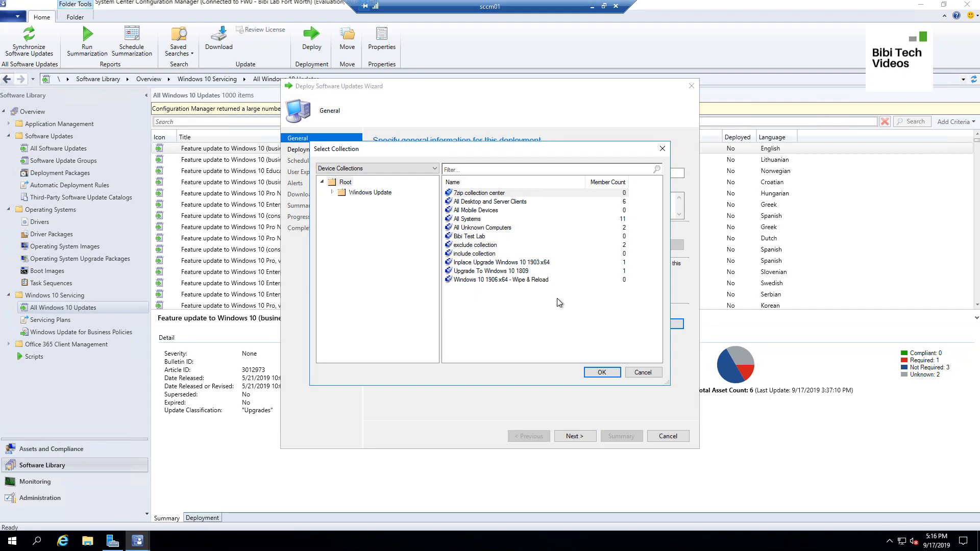
left_click(465, 264)
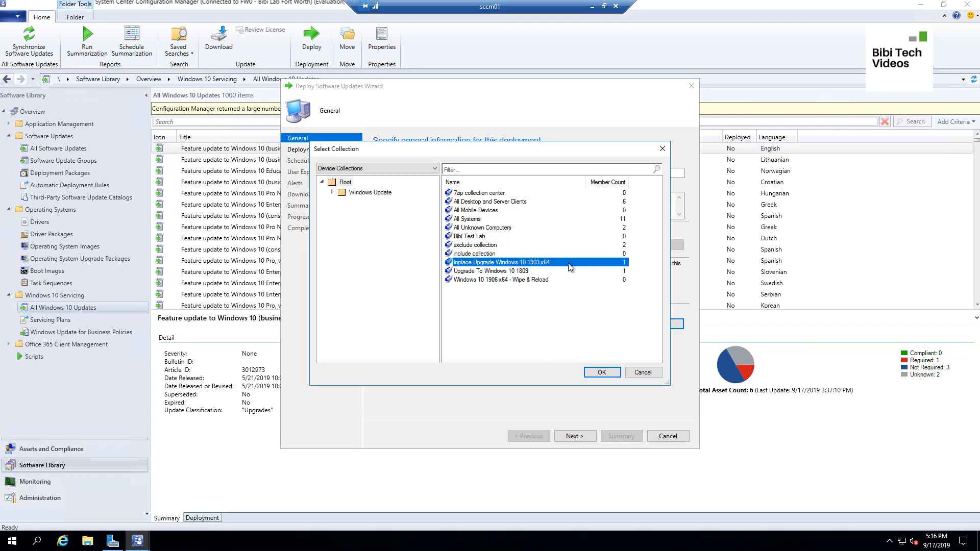
left_click(600, 375)
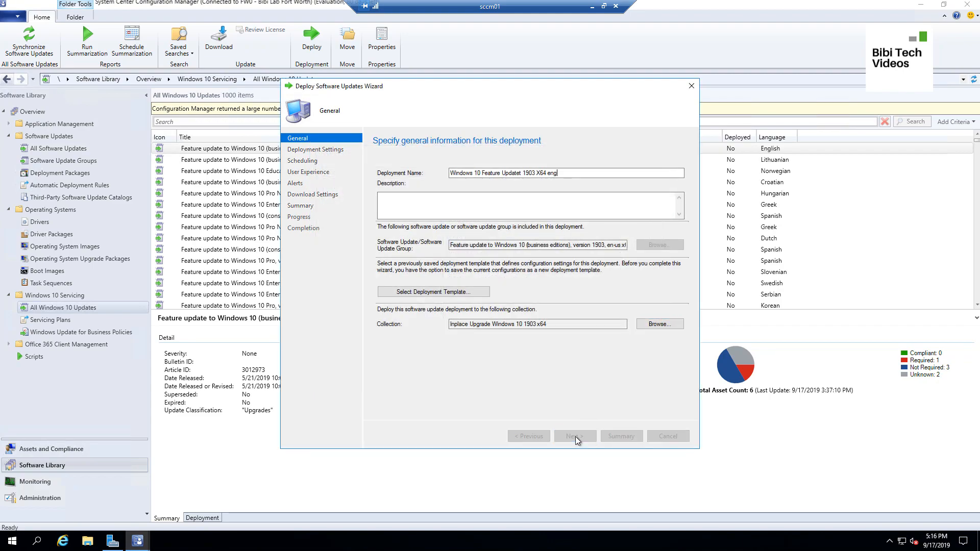
left_click(573, 436)
- Make the deployment type Available with detail level Only success and error messages, and proceed to the scheduling settings
left_click(548, 197)
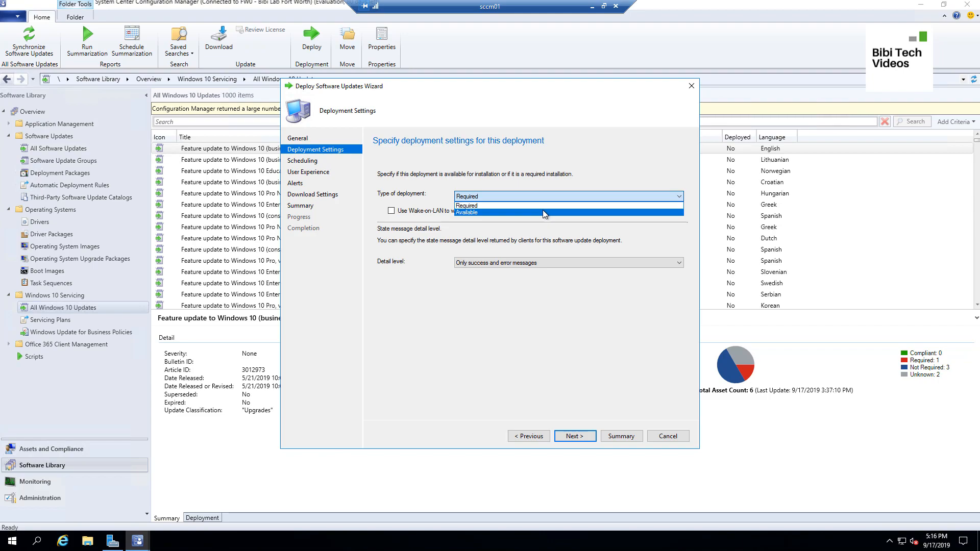
left_click(543, 212)
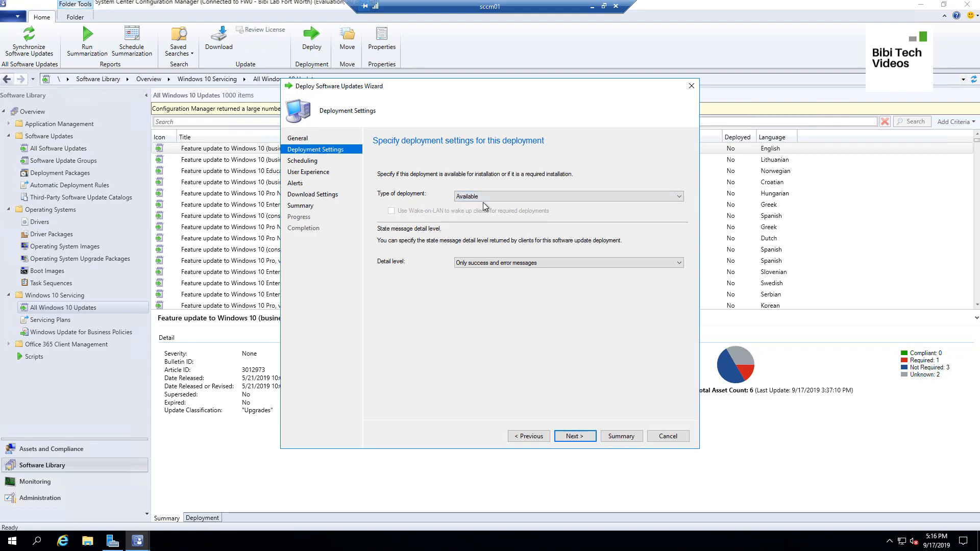
left_click(548, 264)
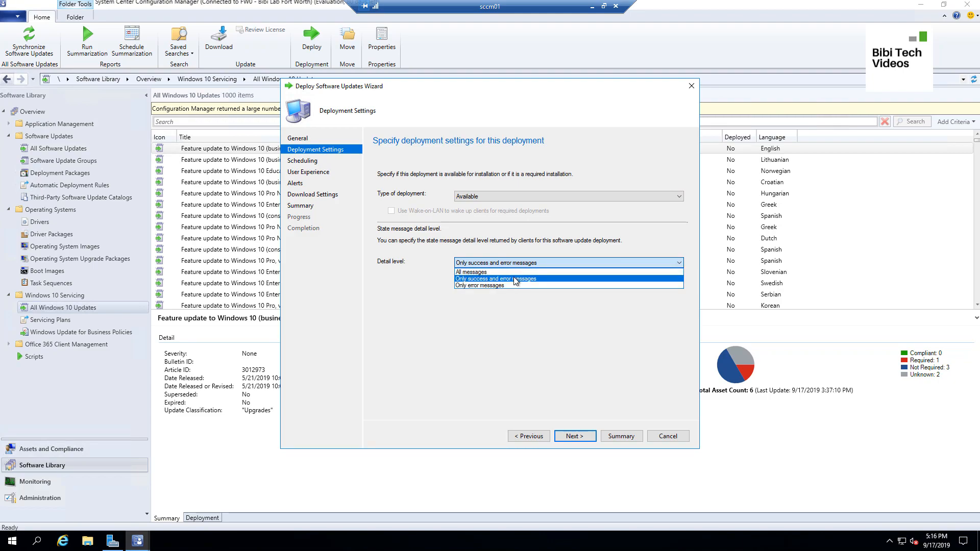
left_click(470, 281)
left_click(575, 436)
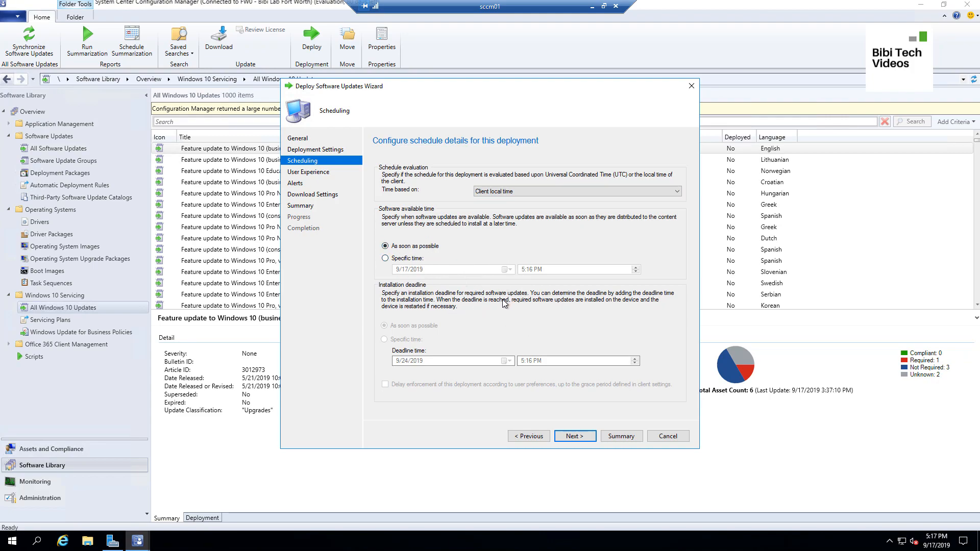
- Accept the as-soon-as-possible schedule and keep user notifications limited to computer restarts, proceeding to the alert options
left_click(582, 438)
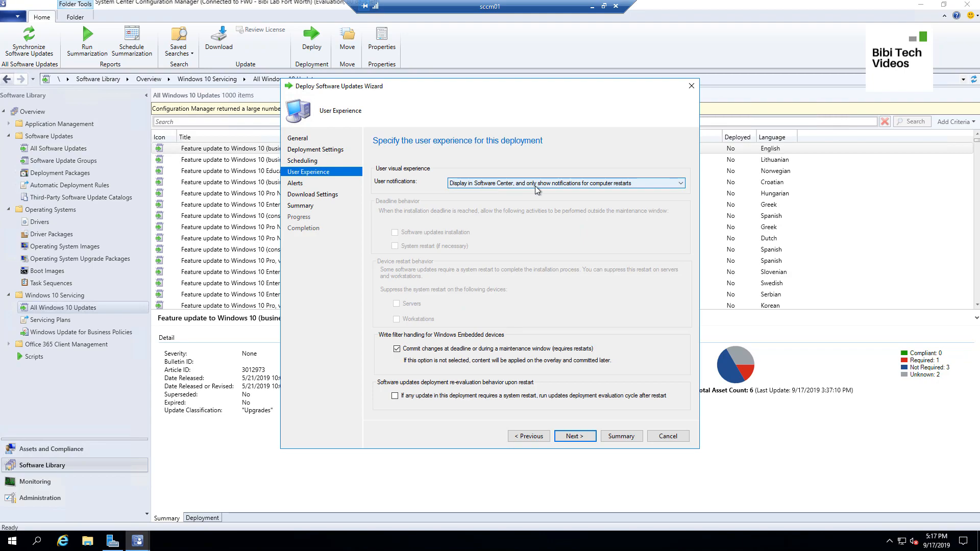
left_click(557, 185)
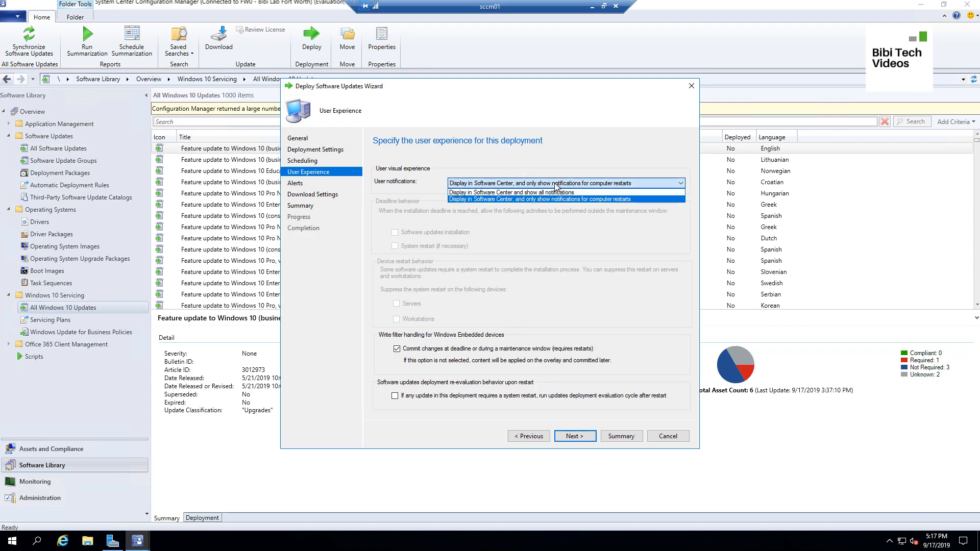
left_click(556, 185)
left_click(556, 185)
left_click(556, 186)
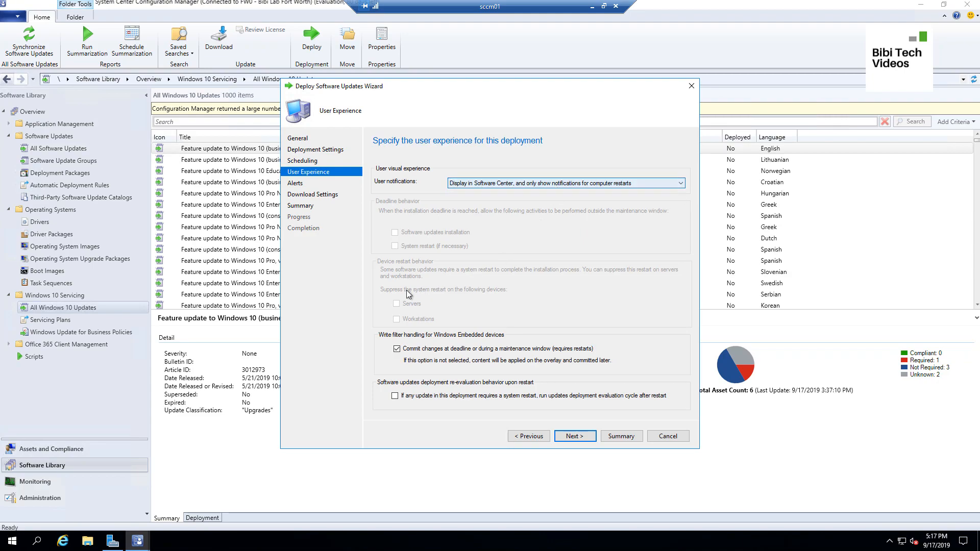
left_click(574, 438)
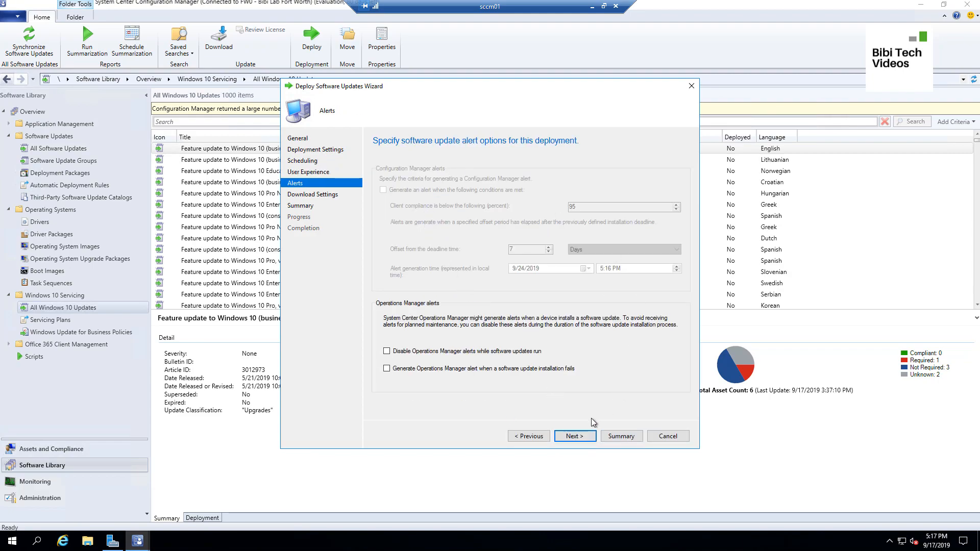
- Accept the alert and download settings, confirm the summary to create the deployment, and close the wizard
left_click(567, 434)
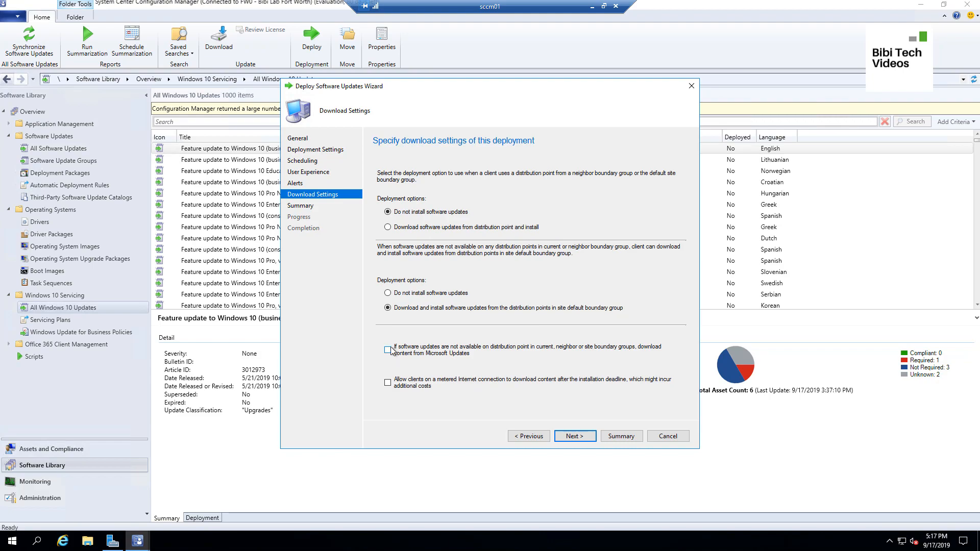
left_click(394, 385)
left_click(575, 437)
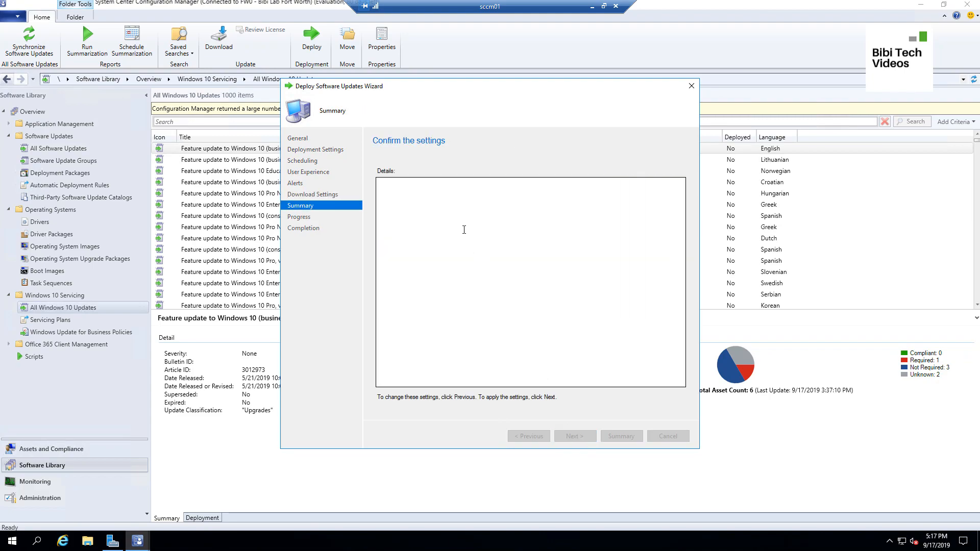
left_click(566, 437)
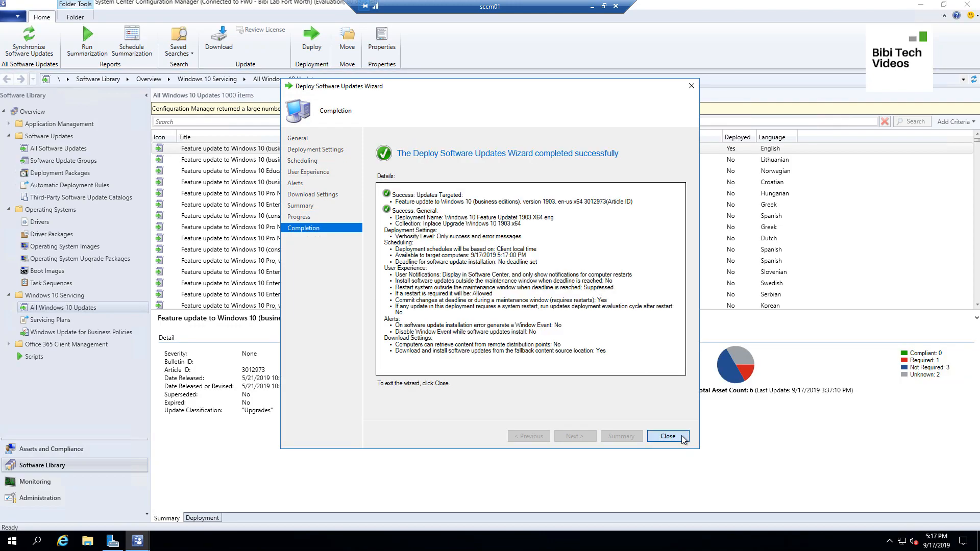
left_click(683, 436)
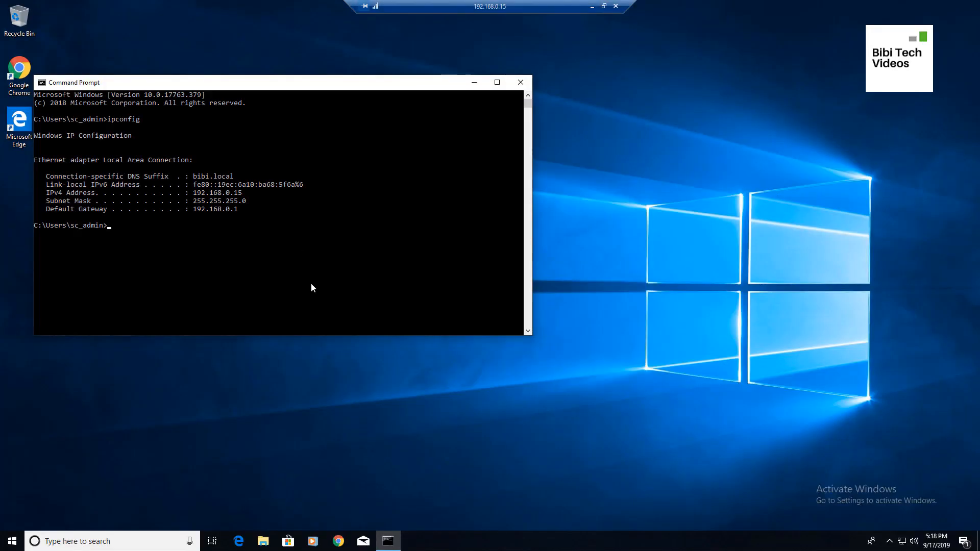
- On the Windows 10 client, list the environment variables with set, check the COMPUTERNAME entry, and close Command Prompt
left_click(310, 283)
type("se")
key("Return")
left_click(250, 203)
scroll(248, 202, "up", 8)
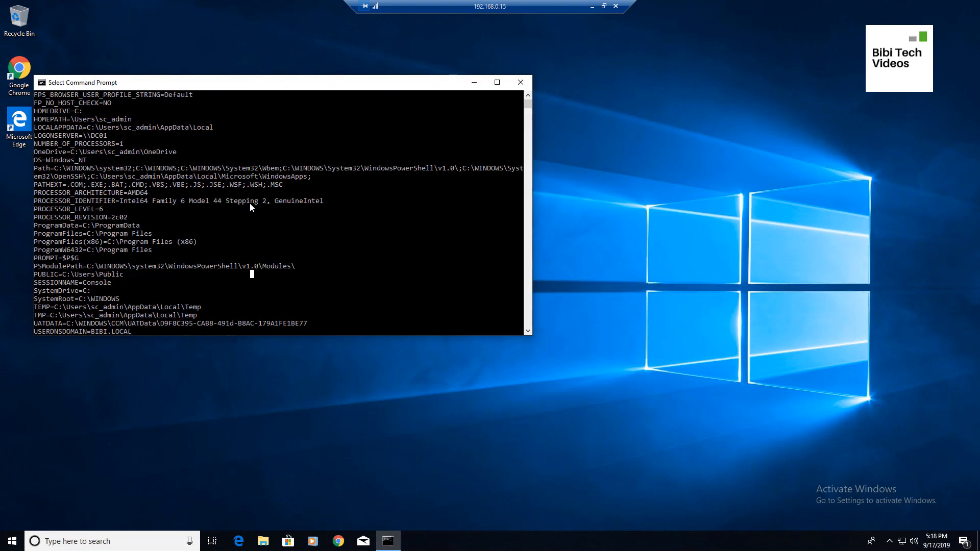
scroll(242, 200, "up", 2)
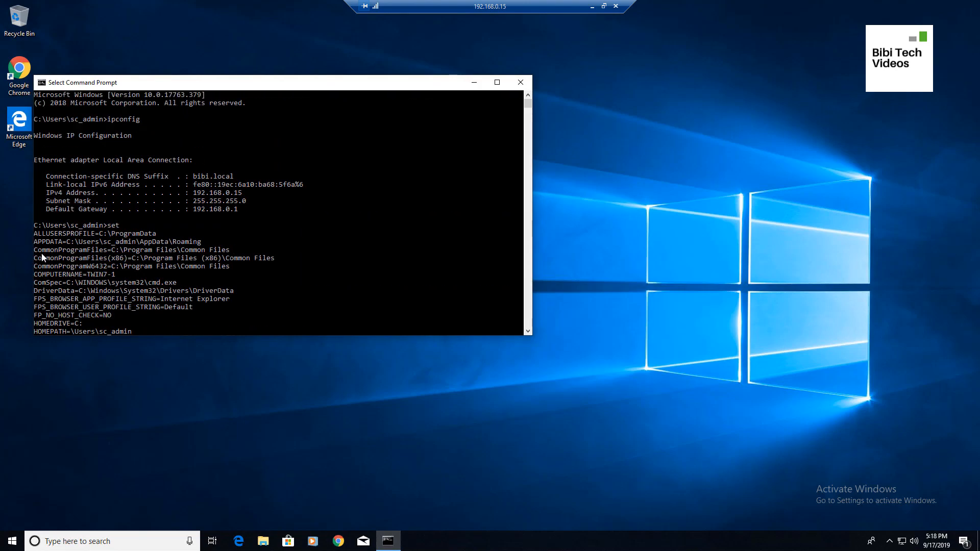
left_click_drag(88, 276, 117, 277)
left_click(520, 82)
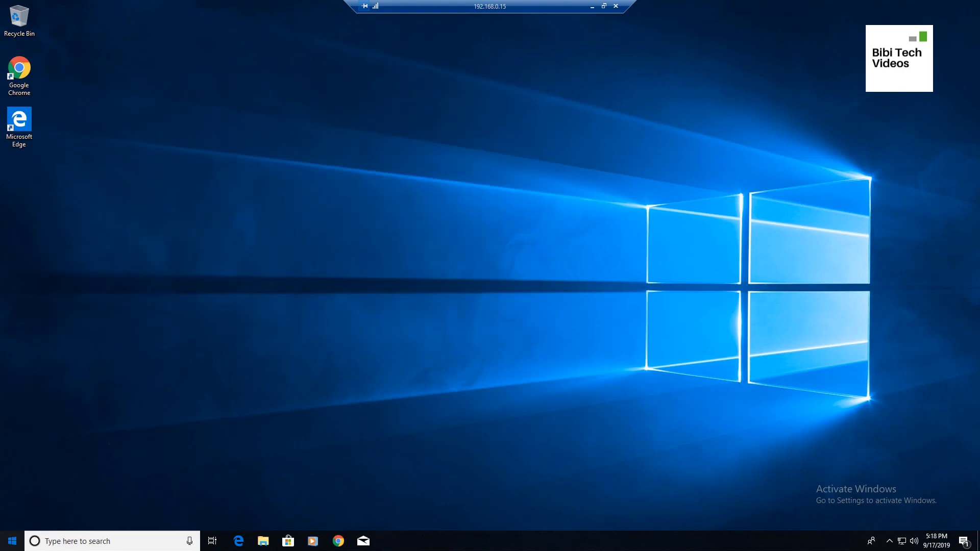
- Search for and open Software Center on the client computer
left_click(12, 541)
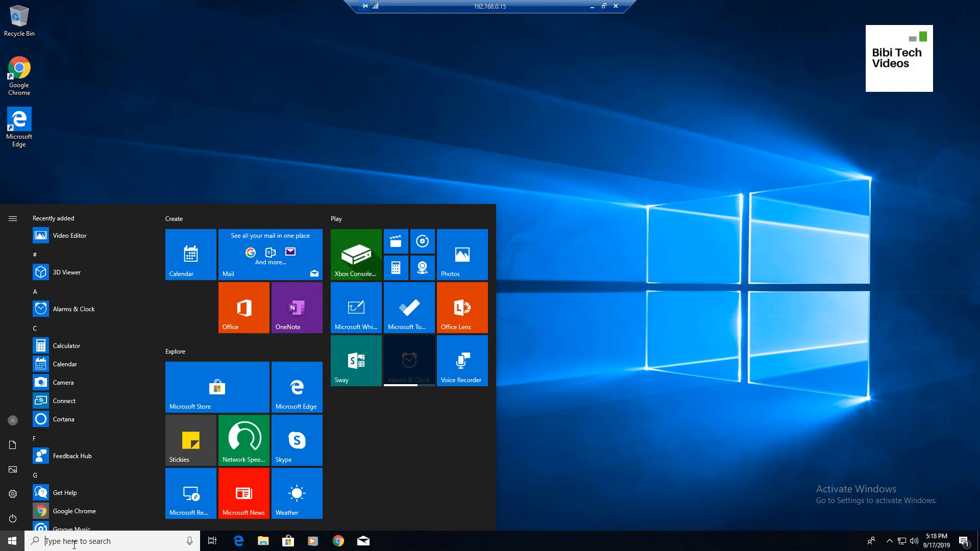
left_click(74, 543)
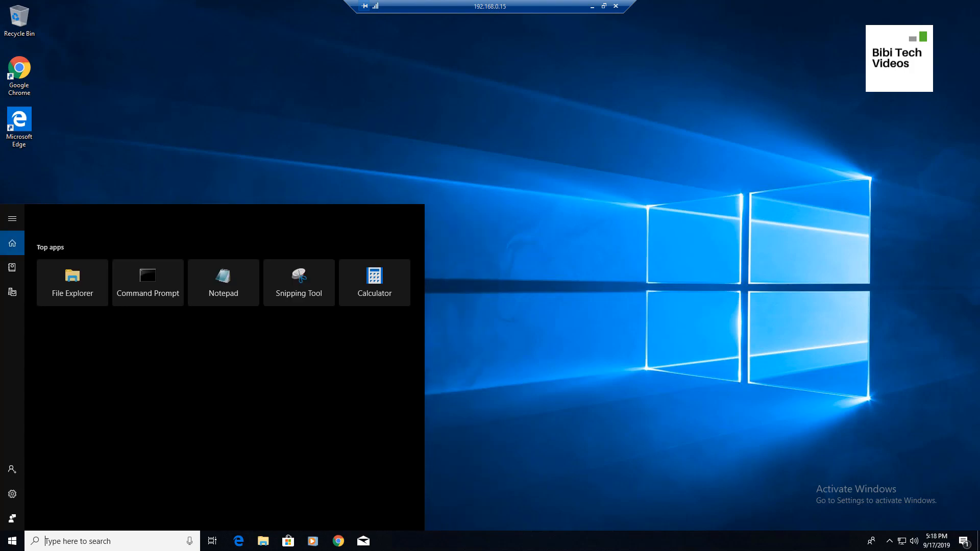
type("so")
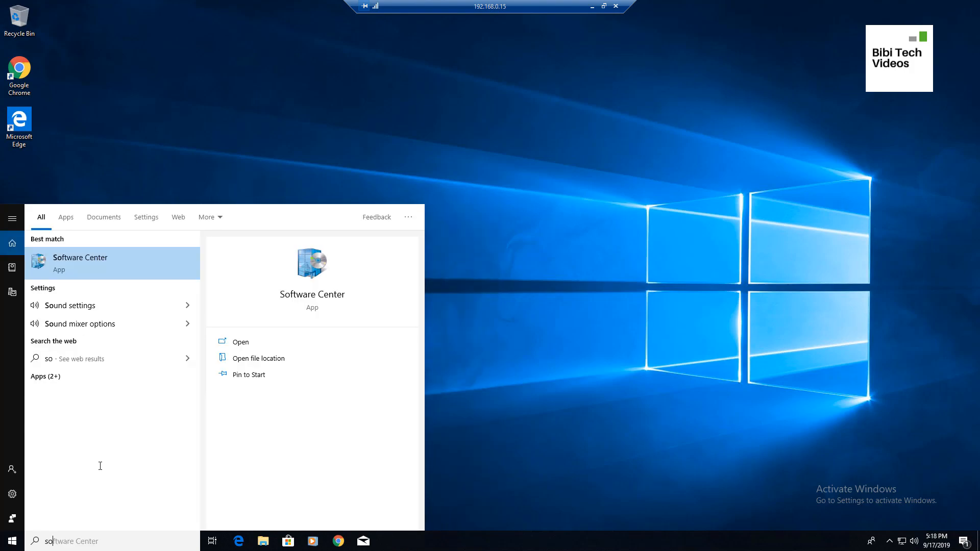
key("Return")
- Run winver from a new Command Prompt to check the client's Windows version, dismiss the version dialog and minimize the prompt
left_click(87, 540)
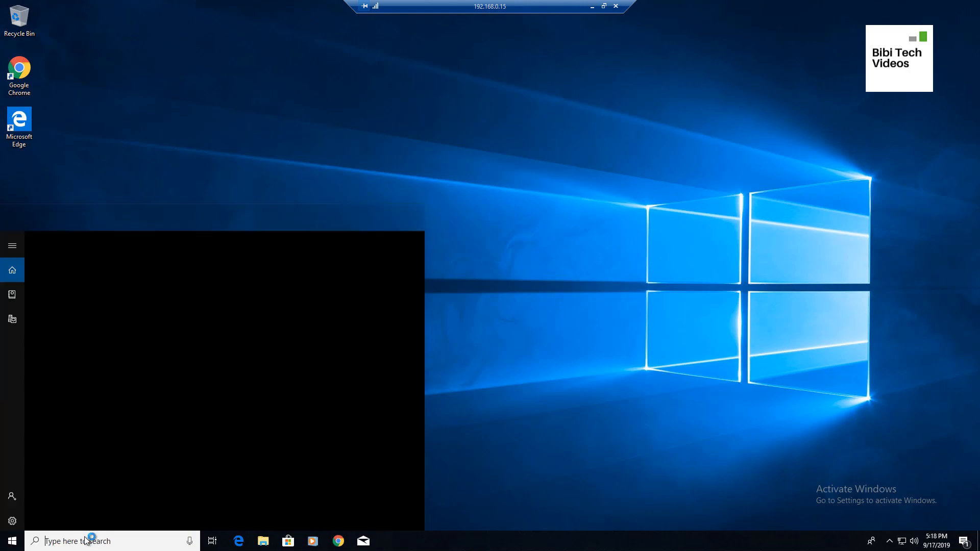
type("cmd")
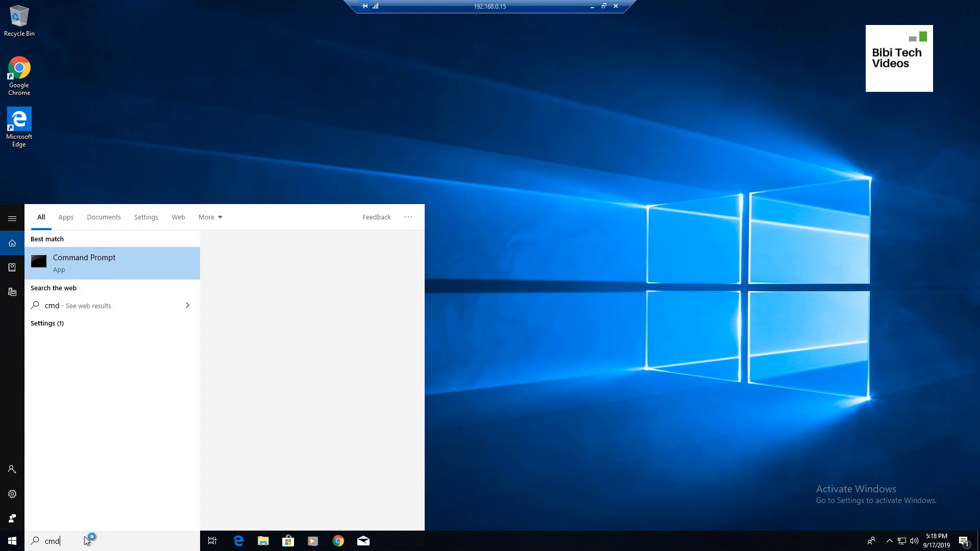
key("Return")
type("winv")
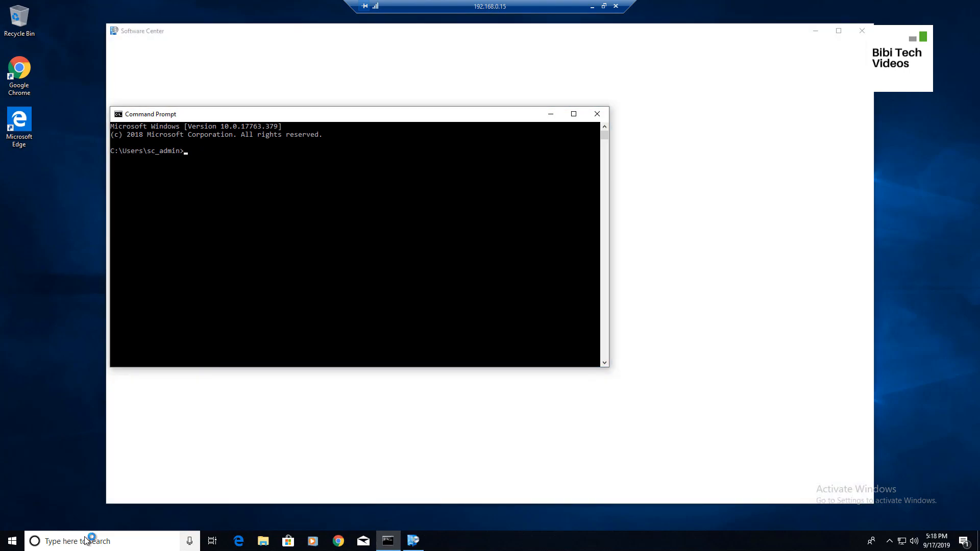
type("winver")
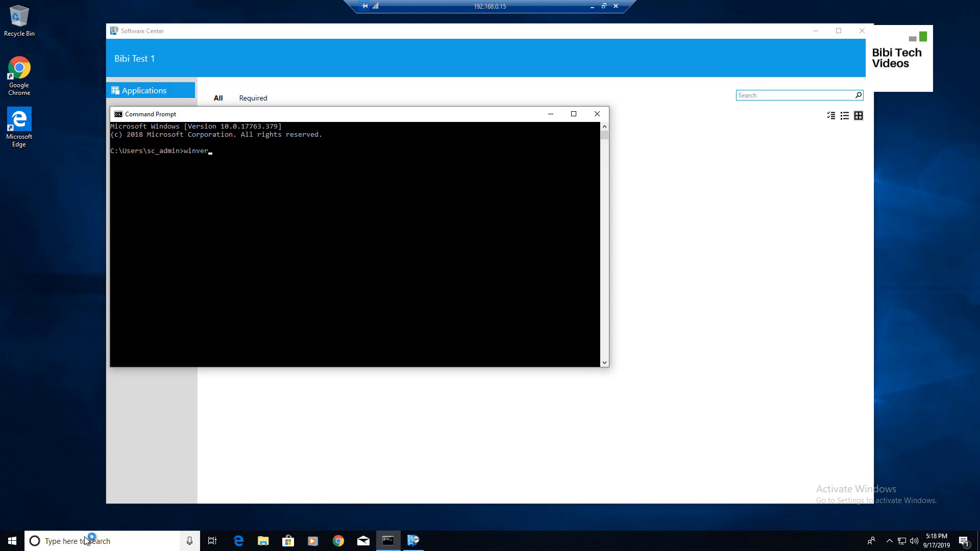
key("Return")
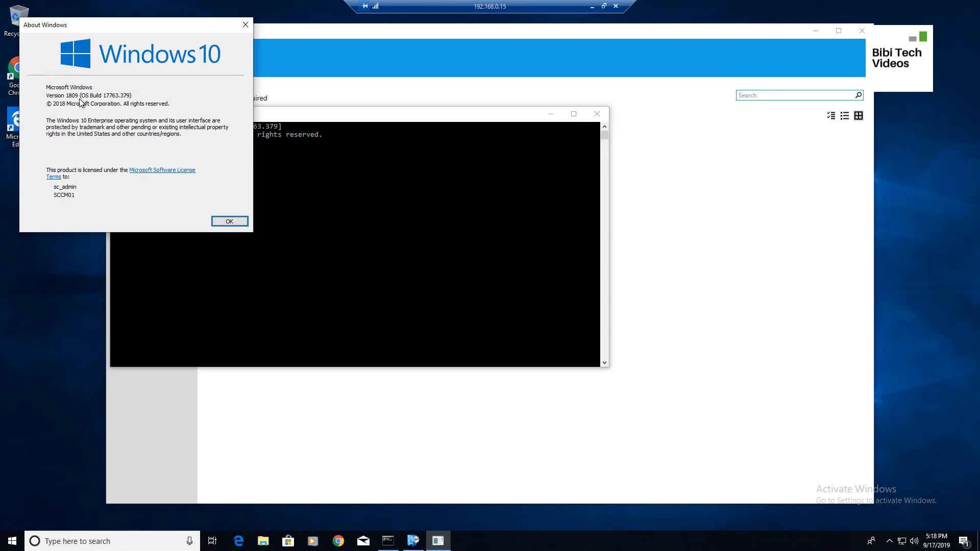
left_click(230, 222)
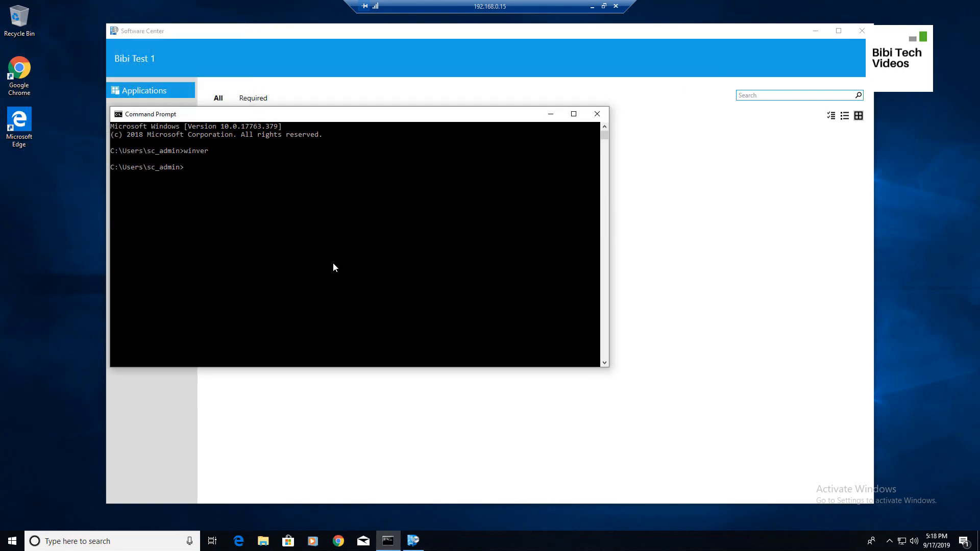
left_click(549, 114)
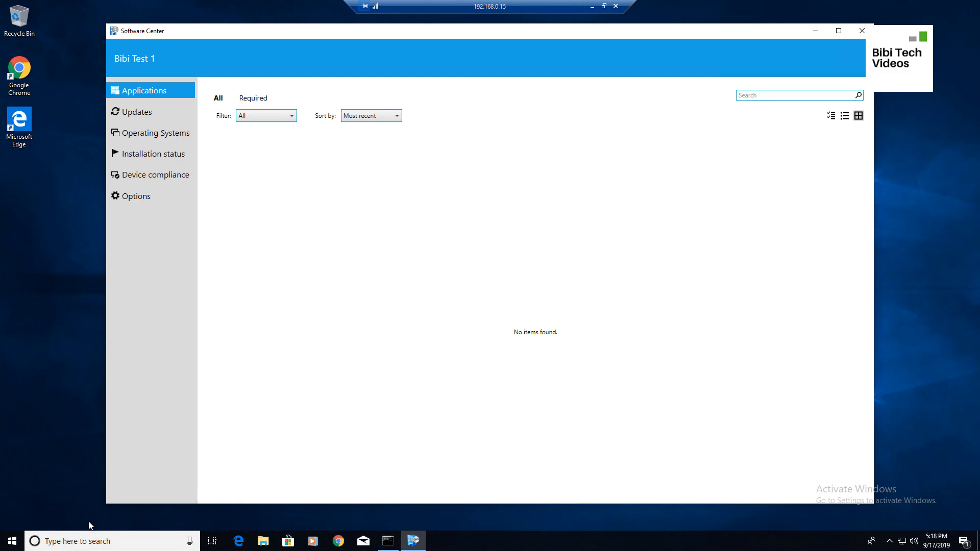
- Open the Configuration Manager client properties from Control Panel
left_click(6, 542)
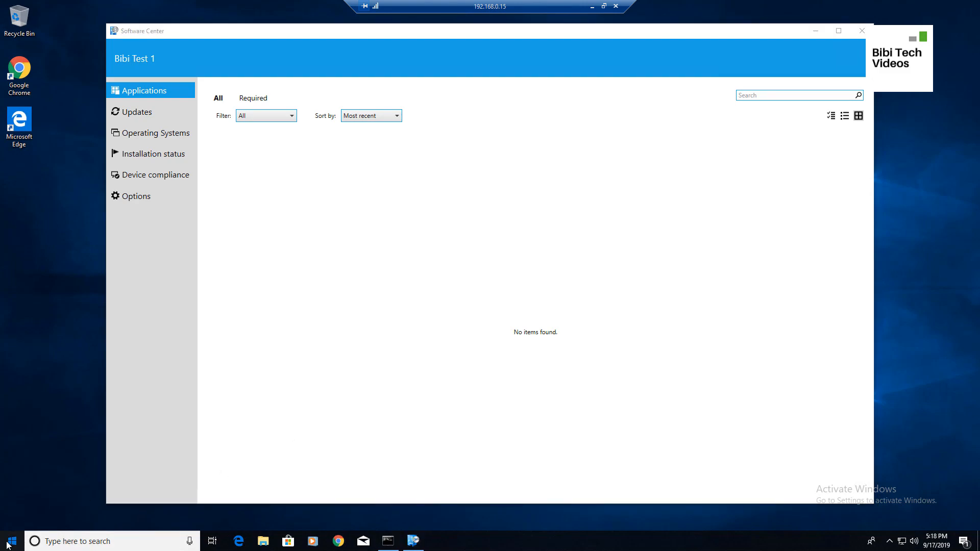
left_click(81, 538)
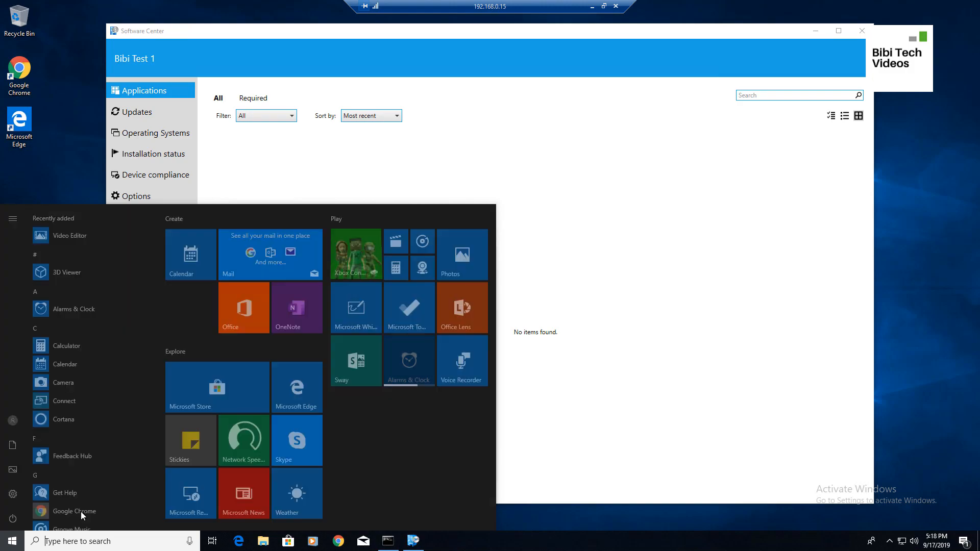
type("cont")
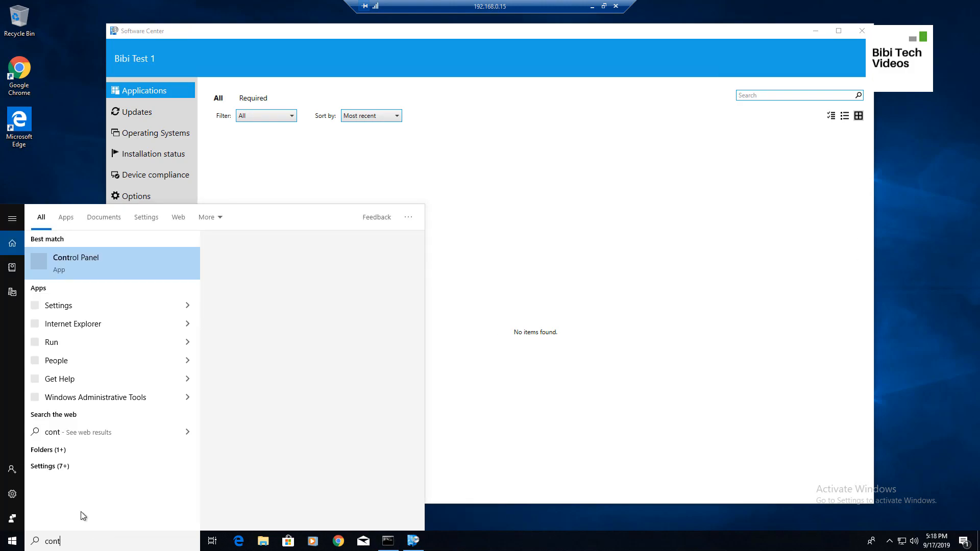
key("Return")
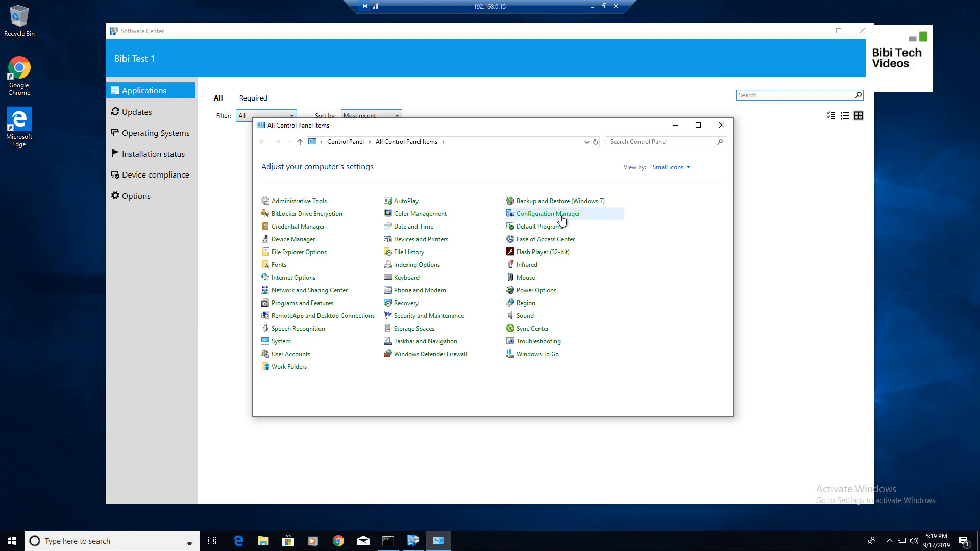
key("Return")
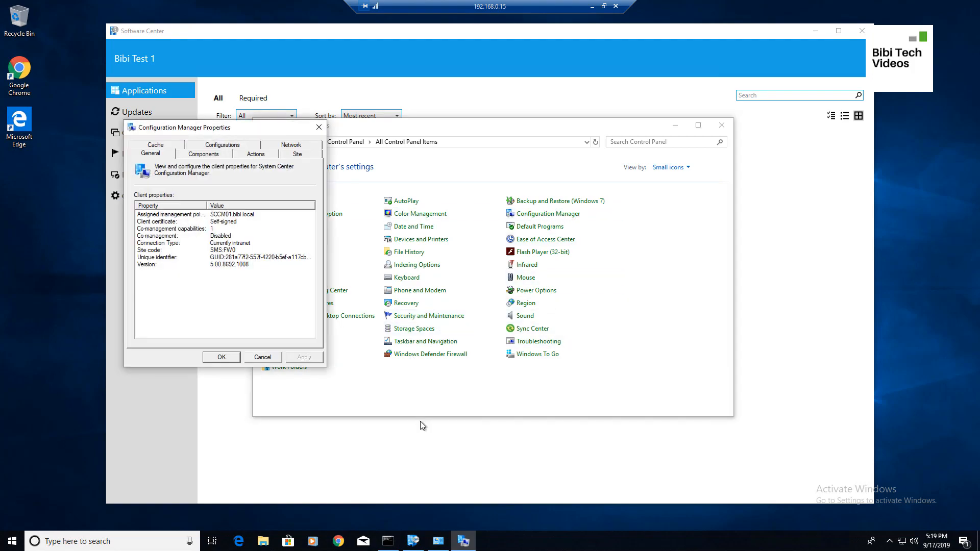
- Run the Machine Policy Retrieval & Evaluation Cycle from the Configuration Manager client actions and acknowledge the notice
left_click(266, 153)
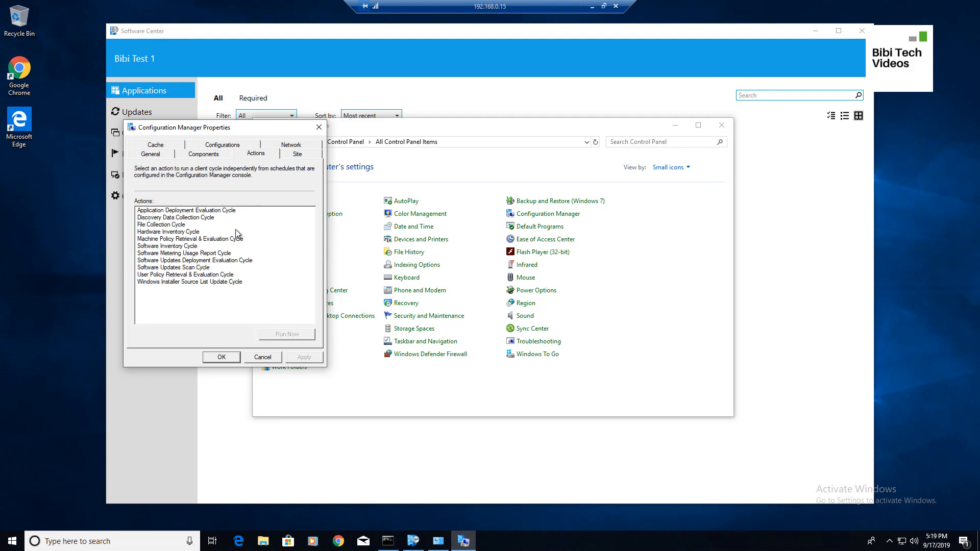
left_click(181, 239)
left_click(287, 333)
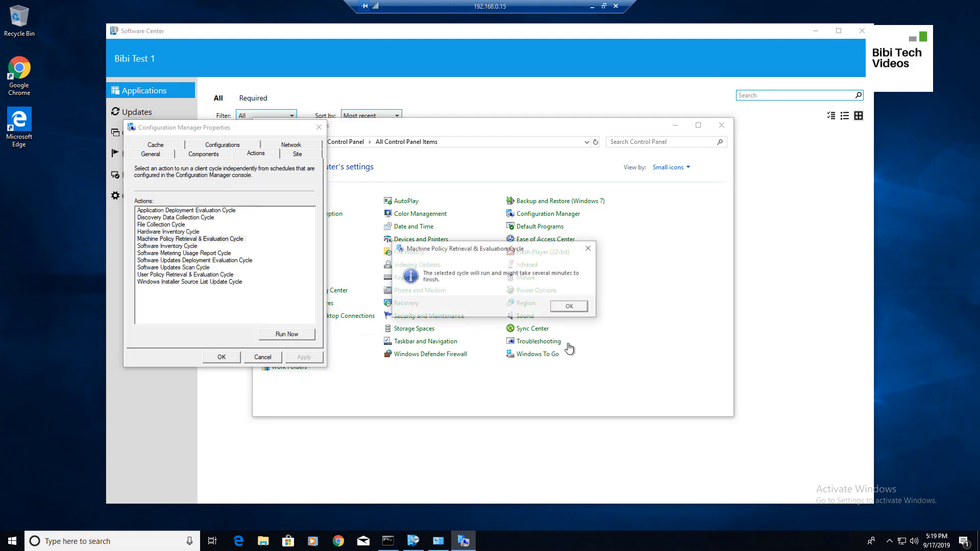
left_click(571, 306)
- Run the Hardware Inventory Cycle, acknowledge the notice, and move the Configuration Manager Properties dialog clear of the Control Panel list
left_click(176, 232)
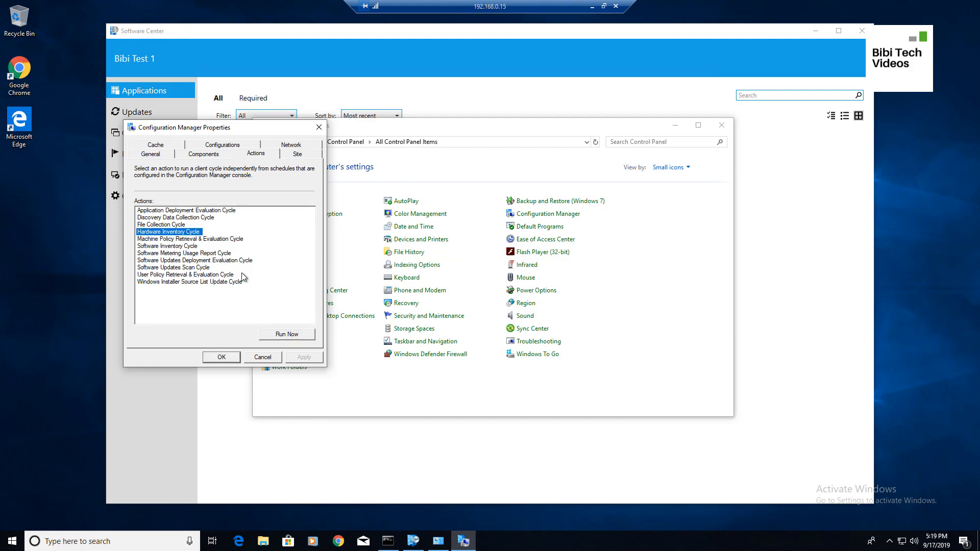
left_click(300, 337)
left_click(567, 310)
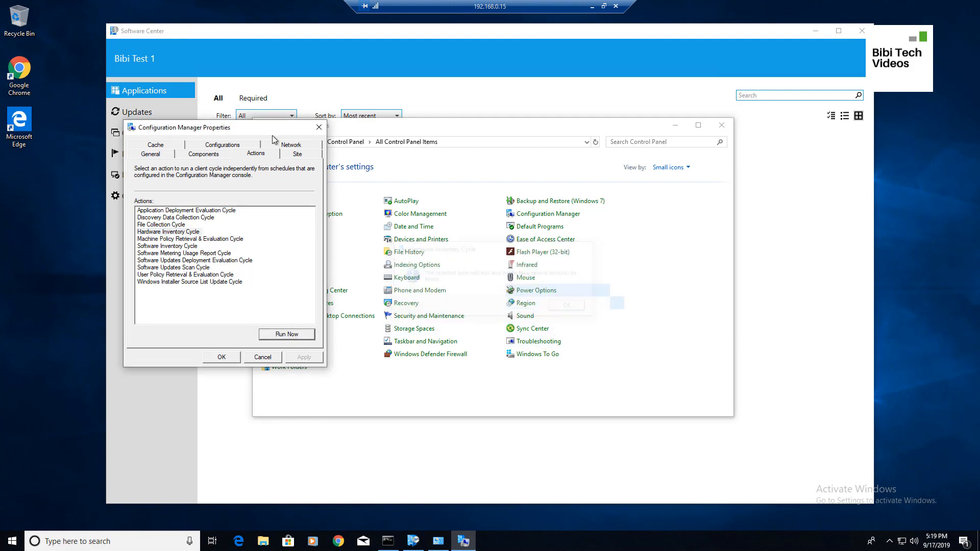
left_click_drag(247, 132, 810, 16)
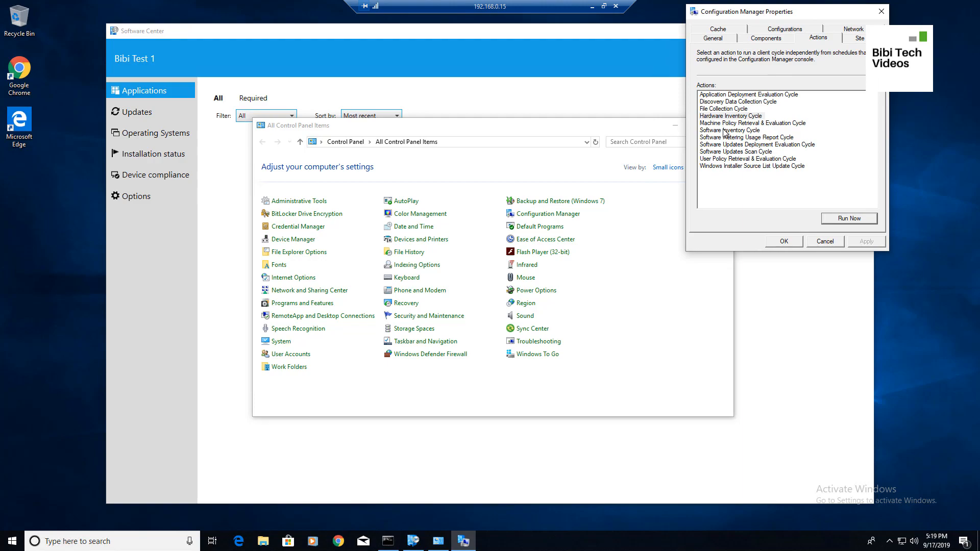
- Close the Configuration Manager Properties dialog, minimize Control Panel, and show the hidden notification icons
left_click(756, 125)
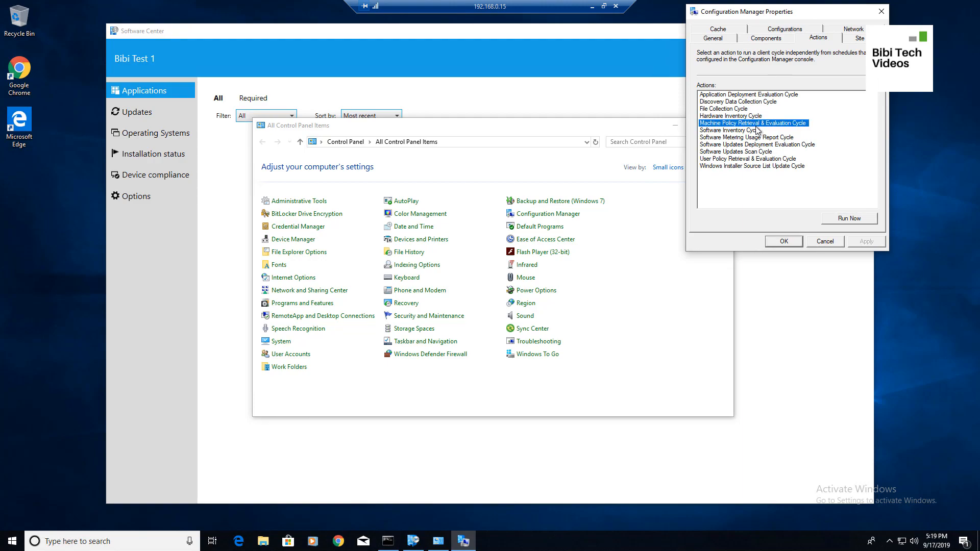
left_click(784, 241)
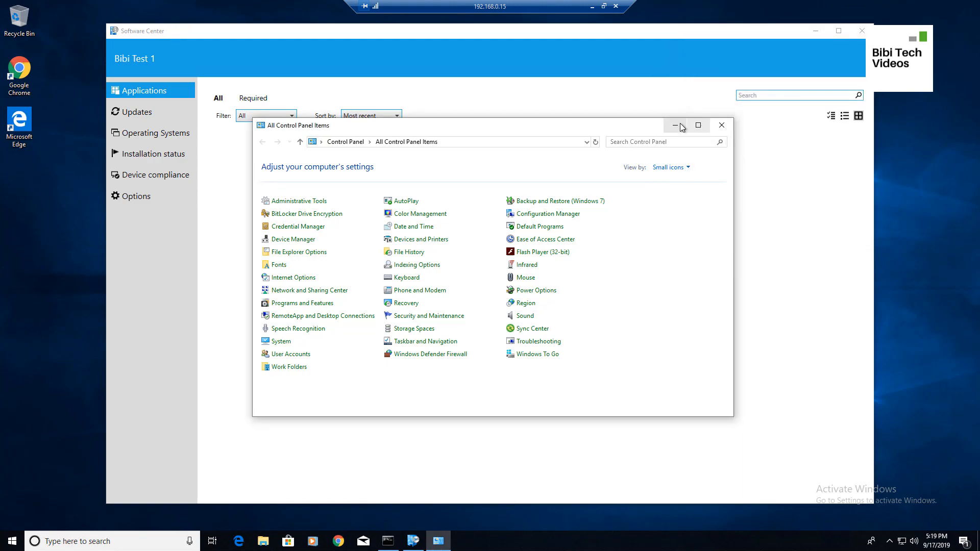
left_click(675, 125)
left_click(447, 545)
left_click(447, 545)
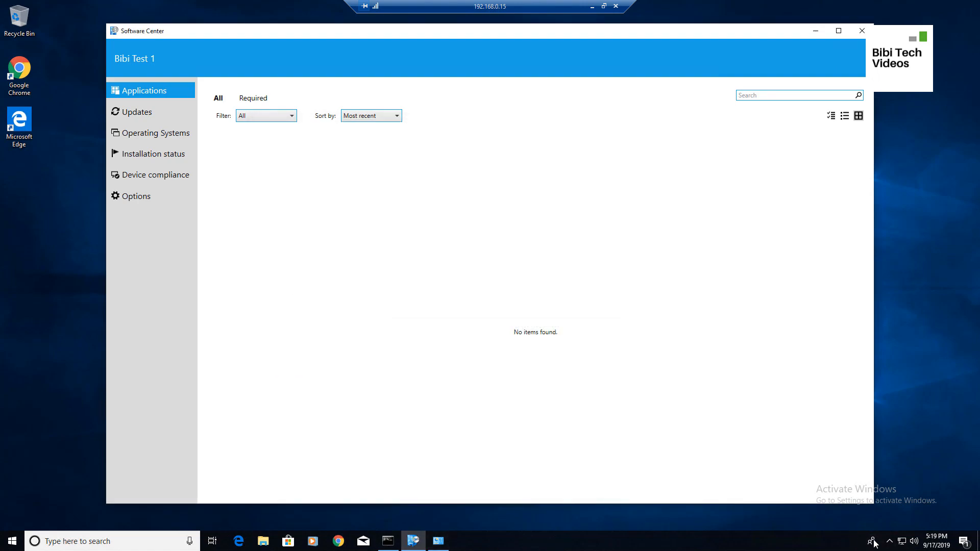
left_click(892, 542)
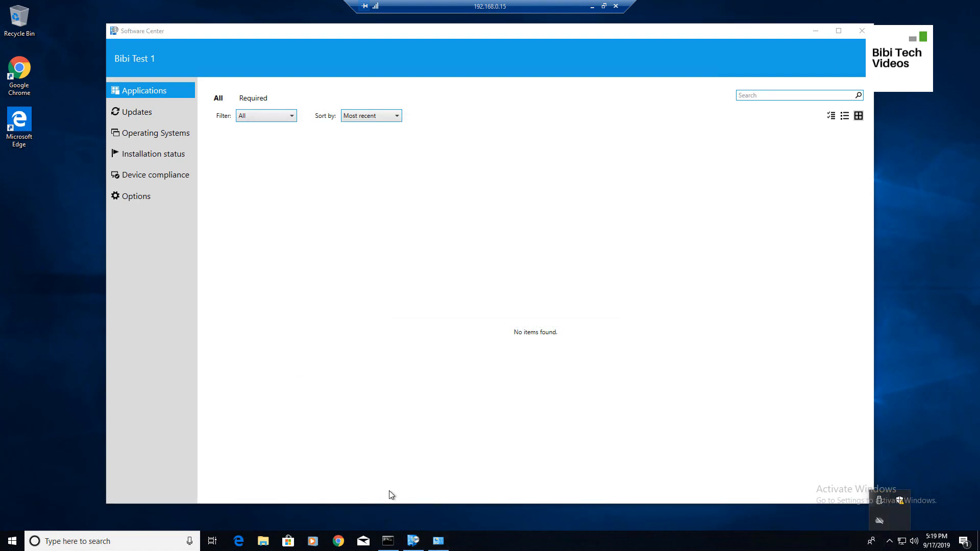
- Switch to the SCCM console and view the members of the Inplace Upgrade Windows 10 1903 x64 device collection
left_click(174, 309)
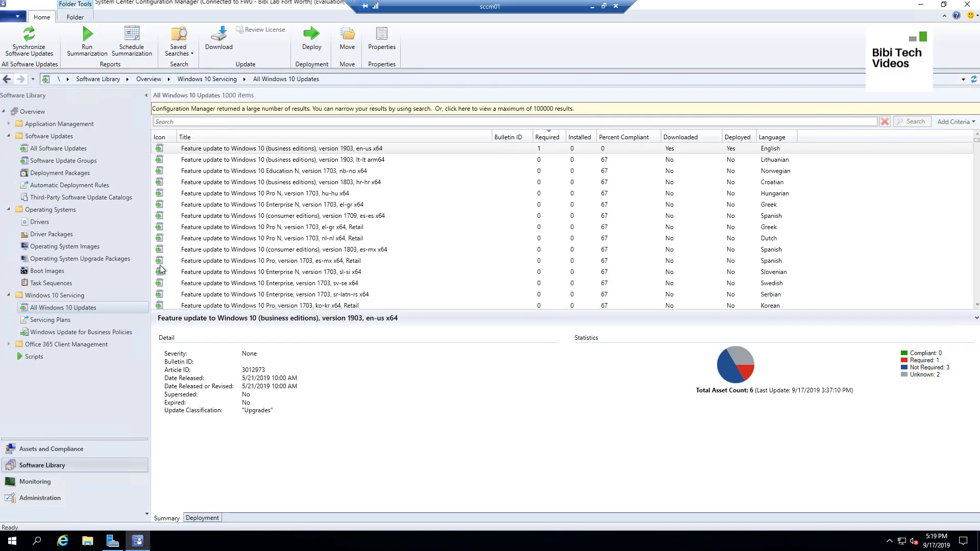
left_click(70, 452)
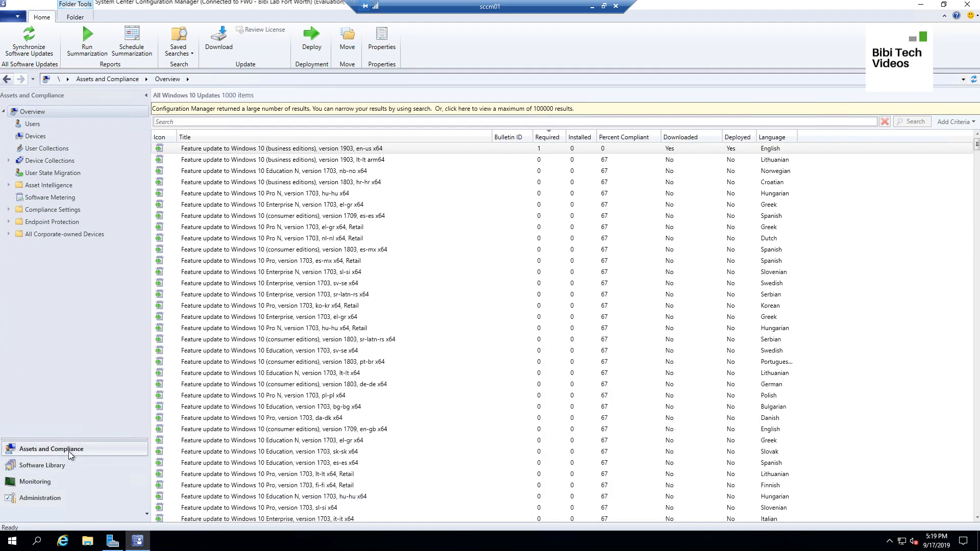
left_click(50, 161)
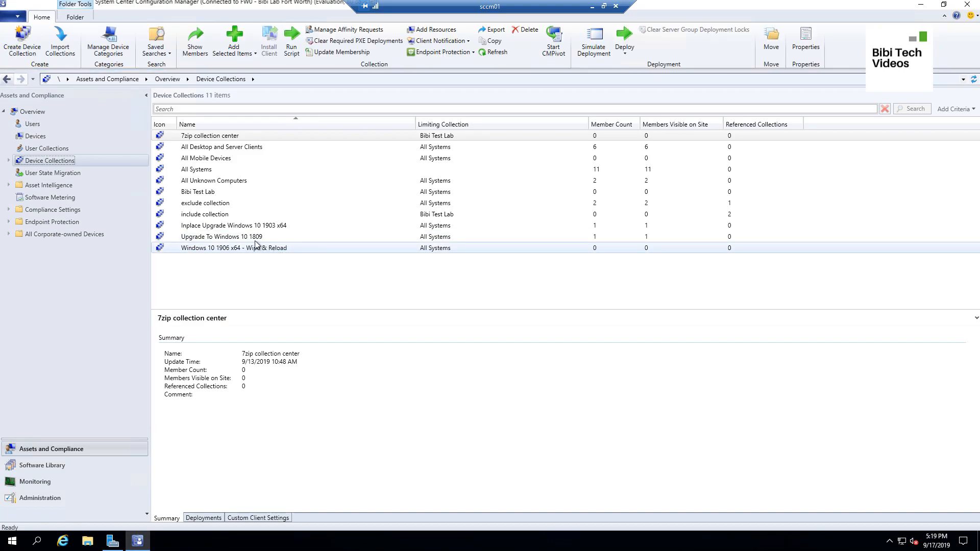
left_click(266, 226)
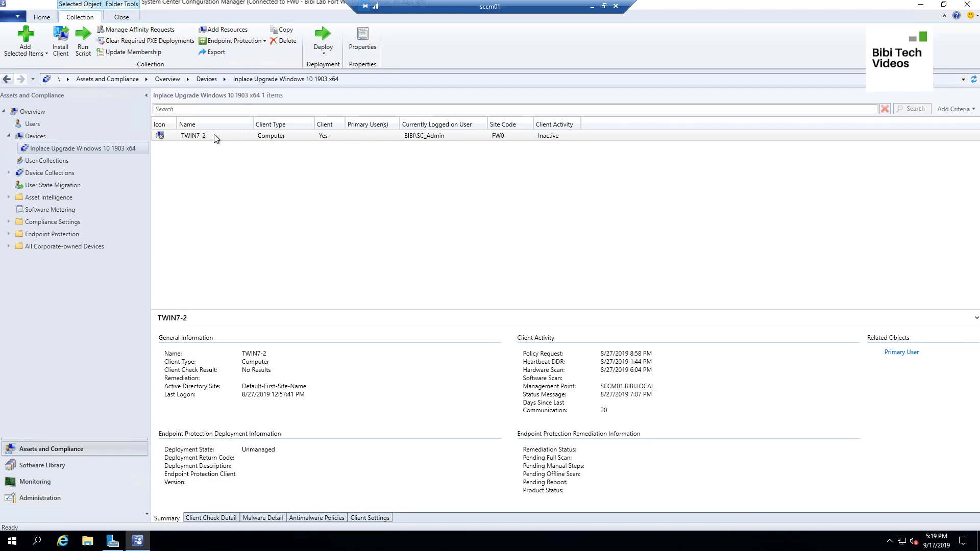
left_click(215, 137)
- Add the device TWIN7-1 to the existing Inplace Upgrade Windows 10 1903 x64 device collection
left_click(35, 136)
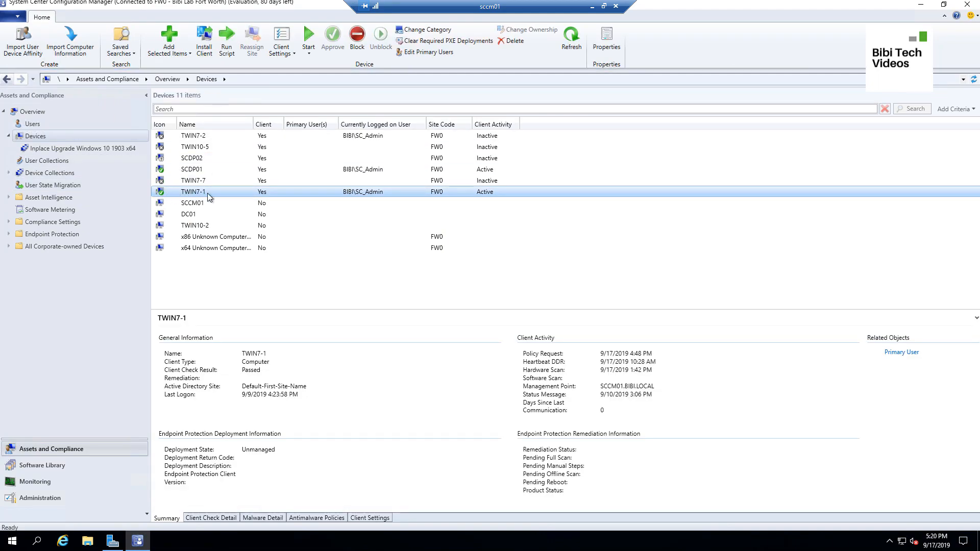
right_click(222, 191)
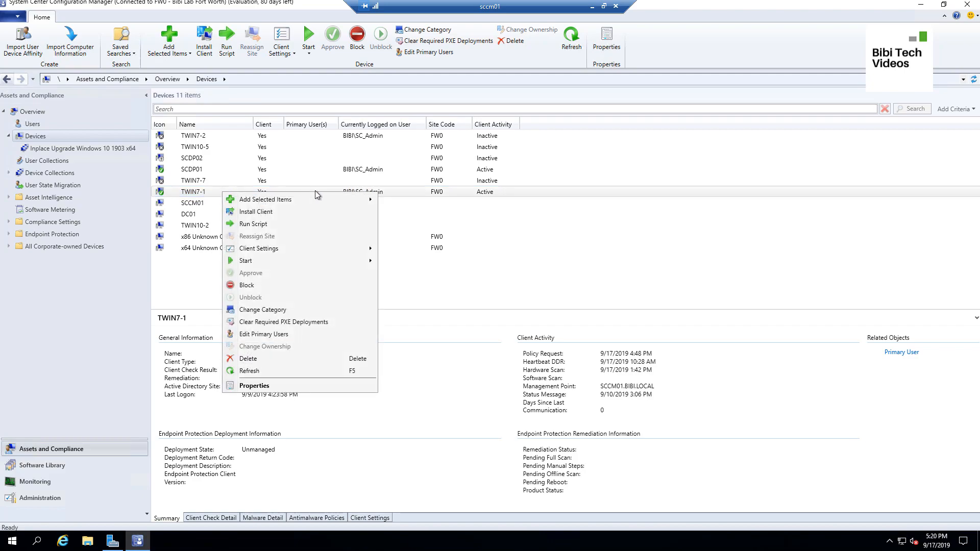
mouse_move(329, 199)
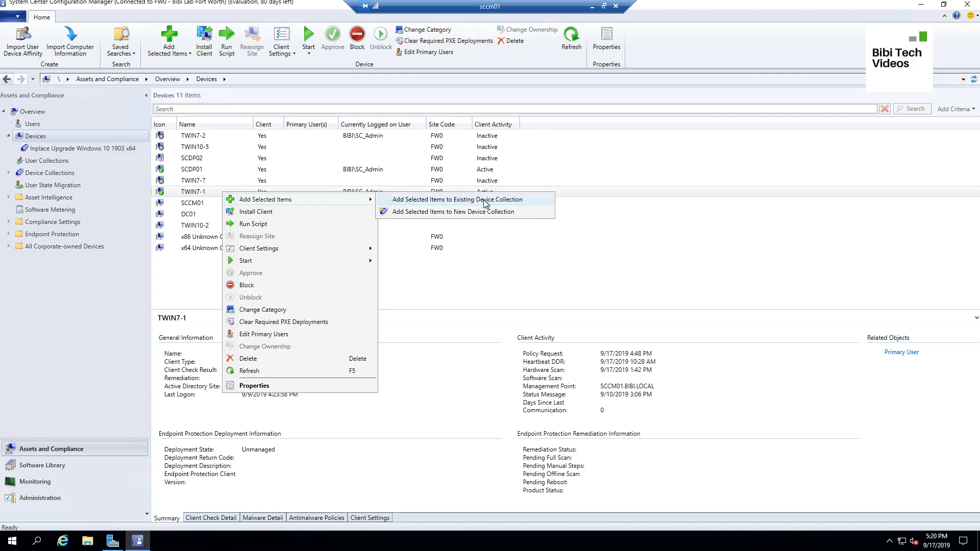
left_click(501, 204)
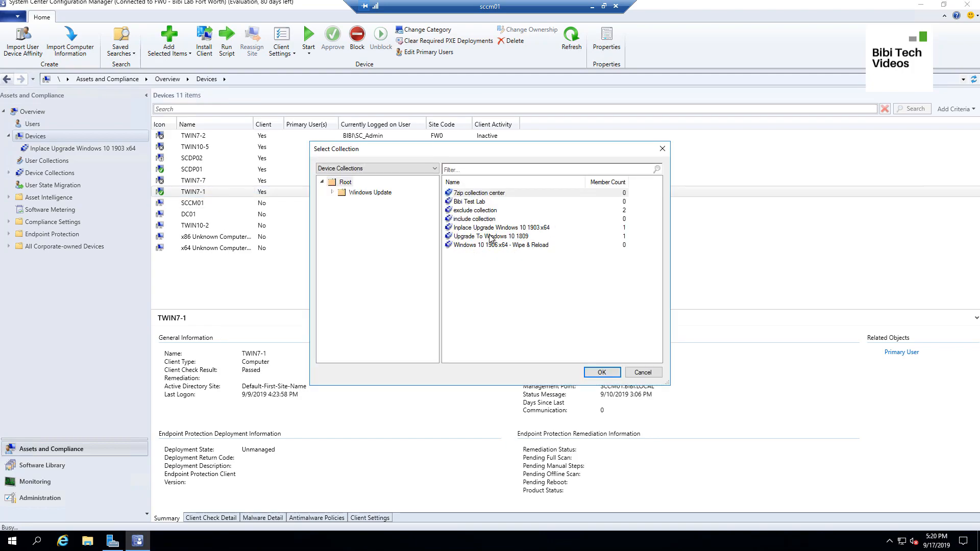
left_click(515, 229)
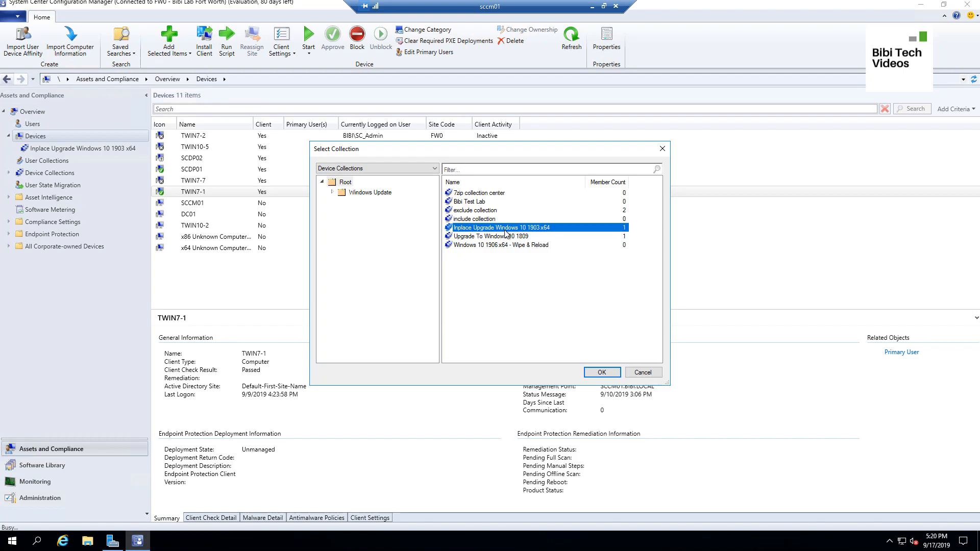
left_click(602, 373)
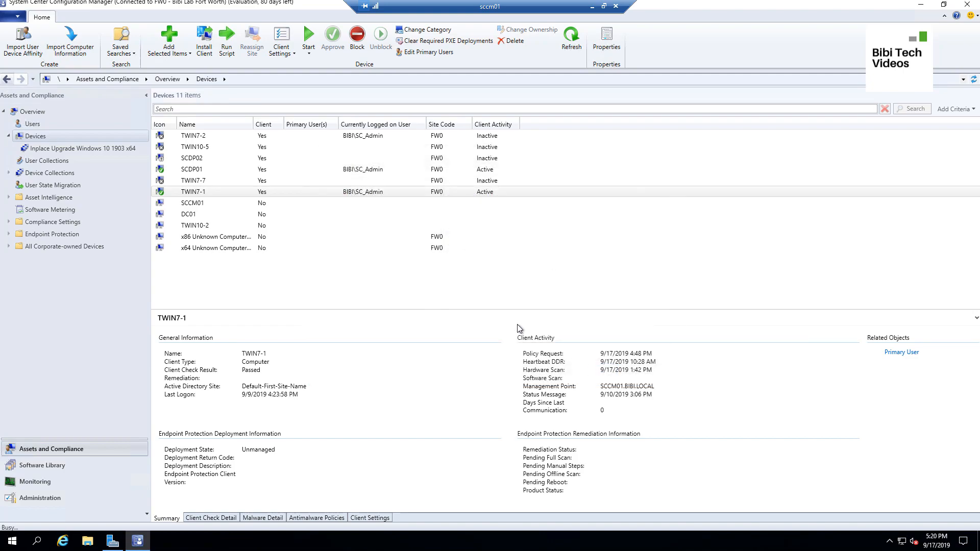
- Update the membership of the Inplace Upgrade Windows 10 1903 x64 collection, confirm the re-evaluation, and refresh its device list
left_click(61, 148)
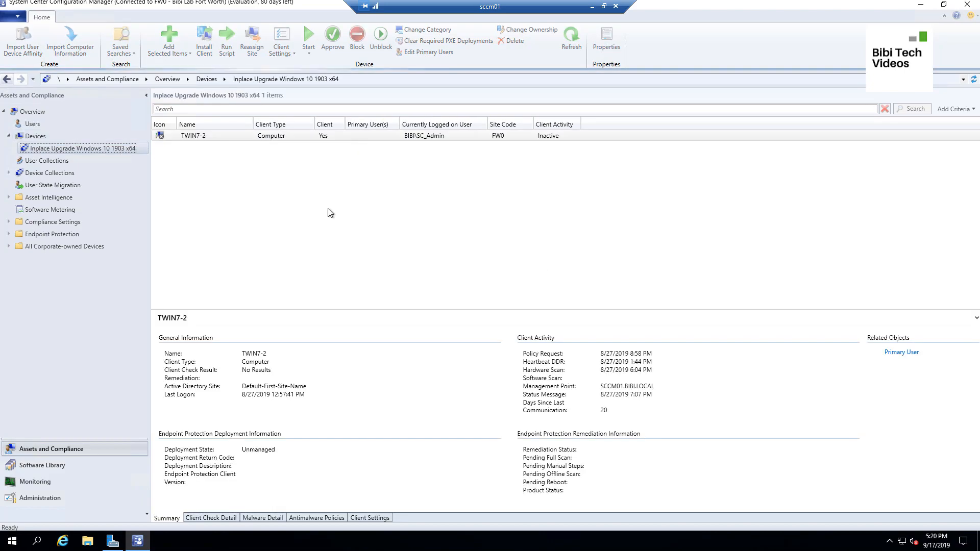
right_click(110, 147)
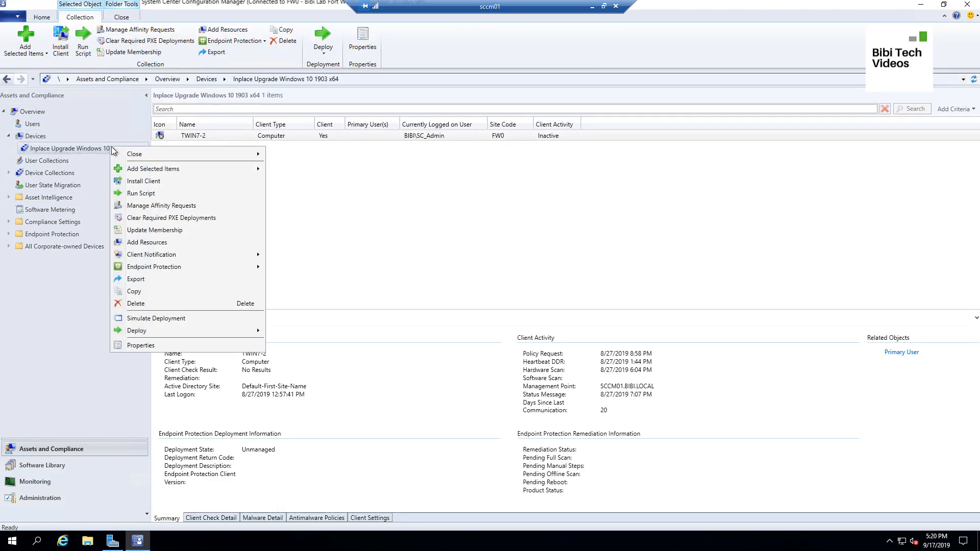
left_click(163, 233)
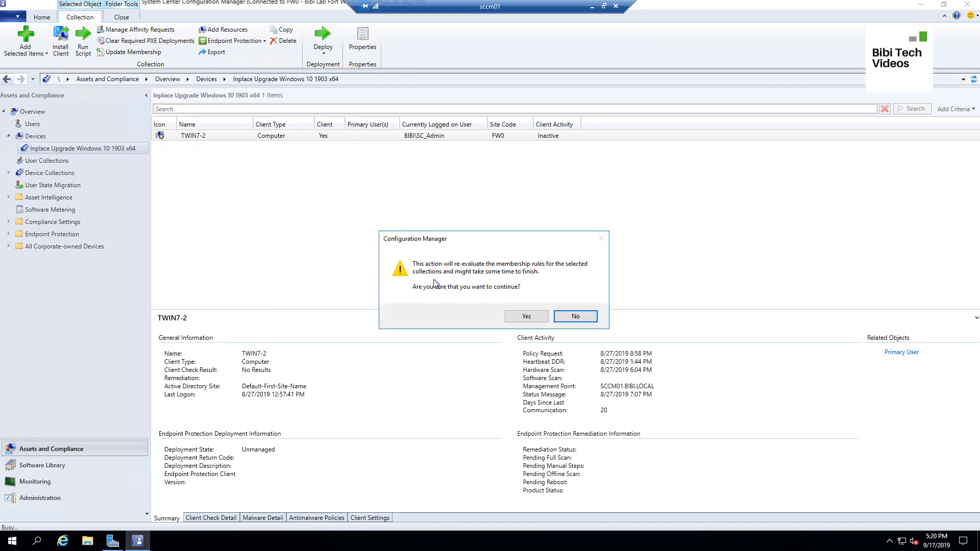
left_click(528, 314)
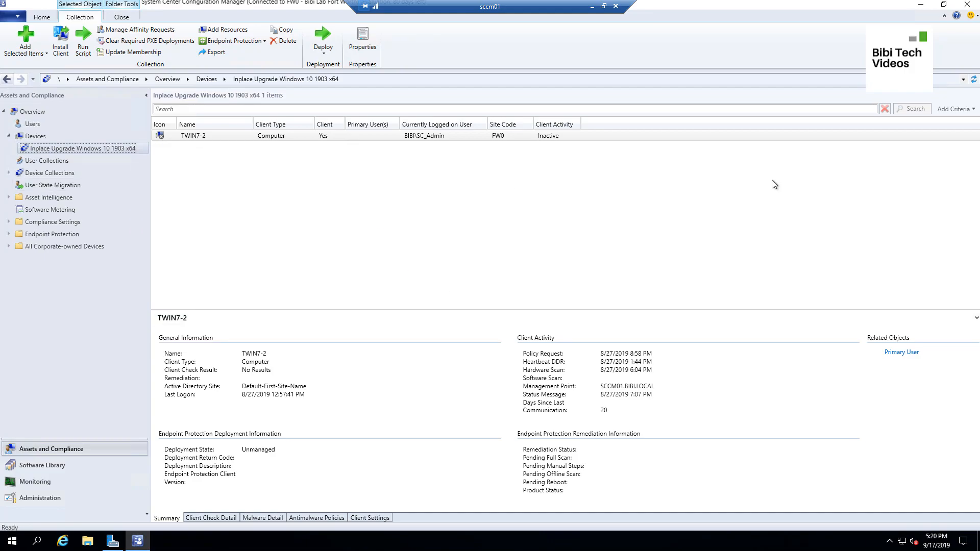
left_click(972, 81)
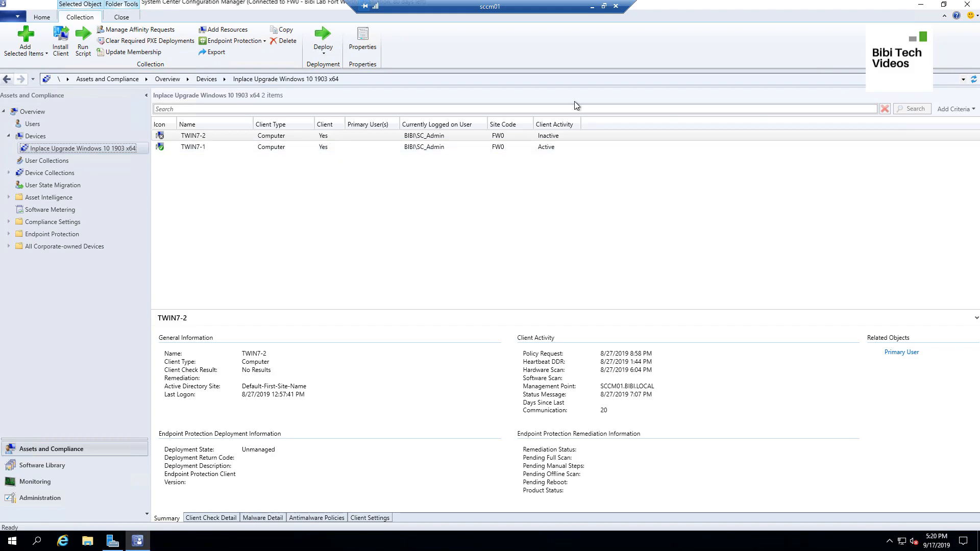
- Switch to the client, run the Machine Policy Retrieval & Evaluation Cycle from the Configuration Manager properties, and close the dialog
left_click(591, 8)
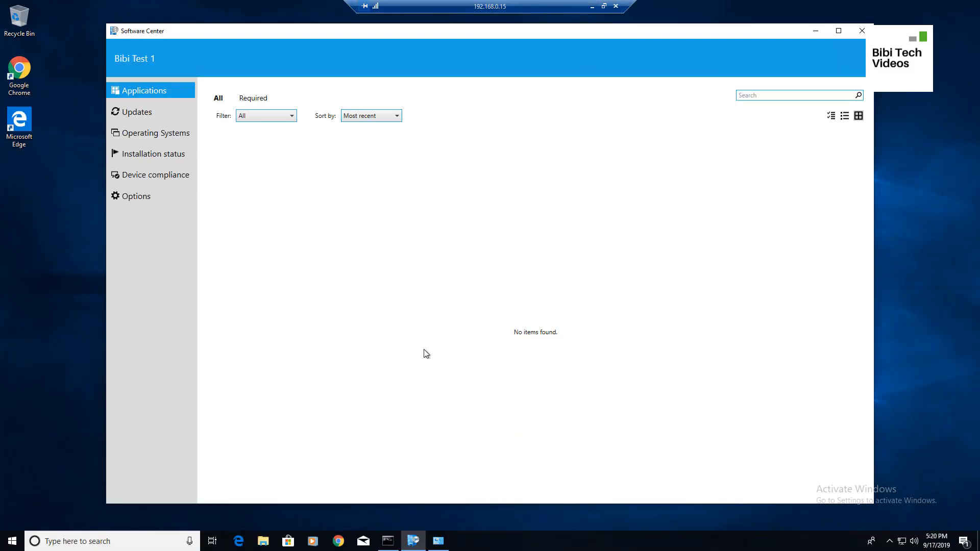
left_click(439, 543)
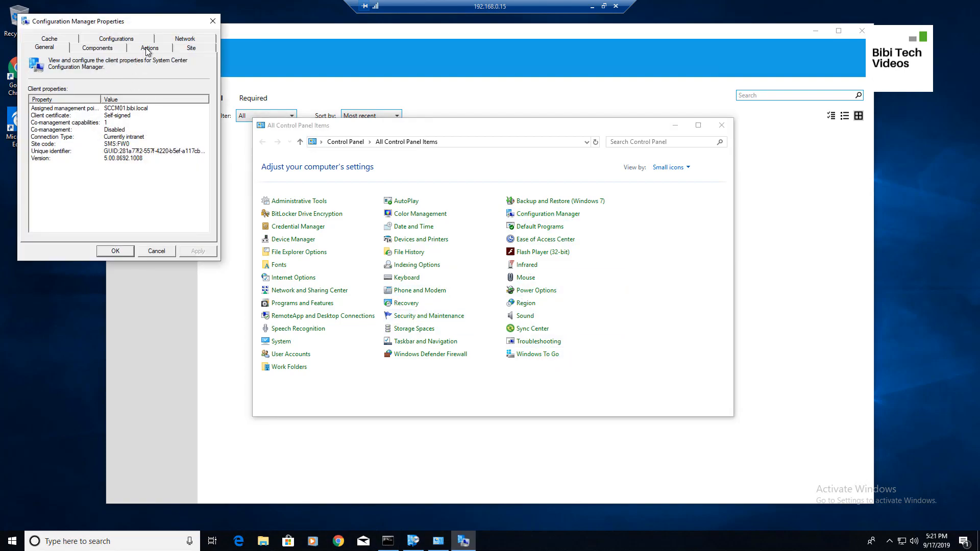
left_click(148, 49)
left_click(68, 134)
left_click(182, 228)
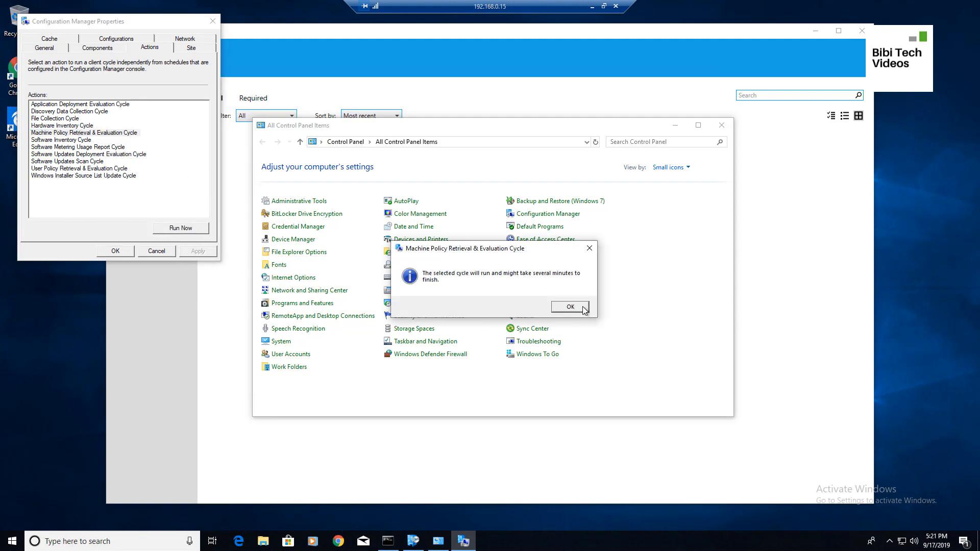
left_click(570, 307)
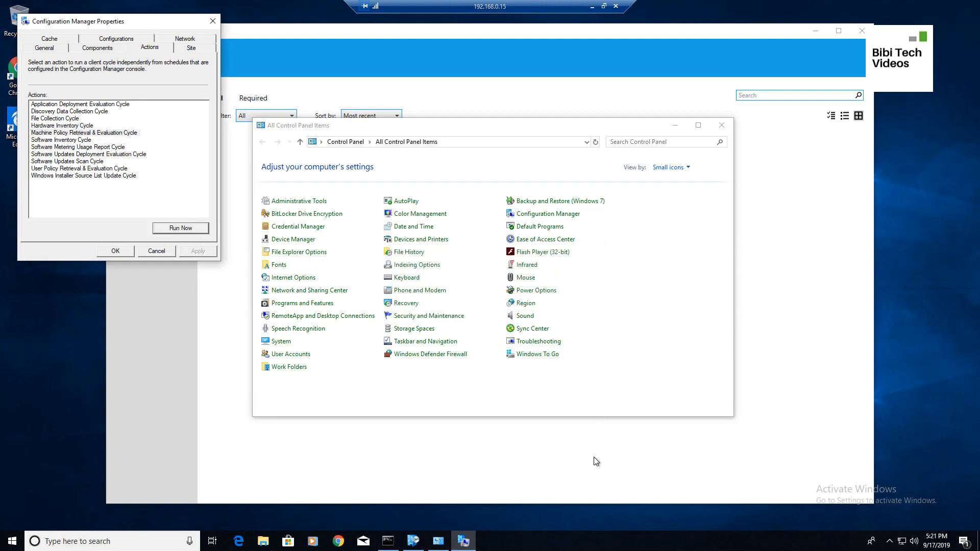
left_click(116, 251)
- Bring Software Center in front of Control Panel and recheck Updates for the available feature update
left_click_drag(522, 127, 673, 108)
left_click(628, 61)
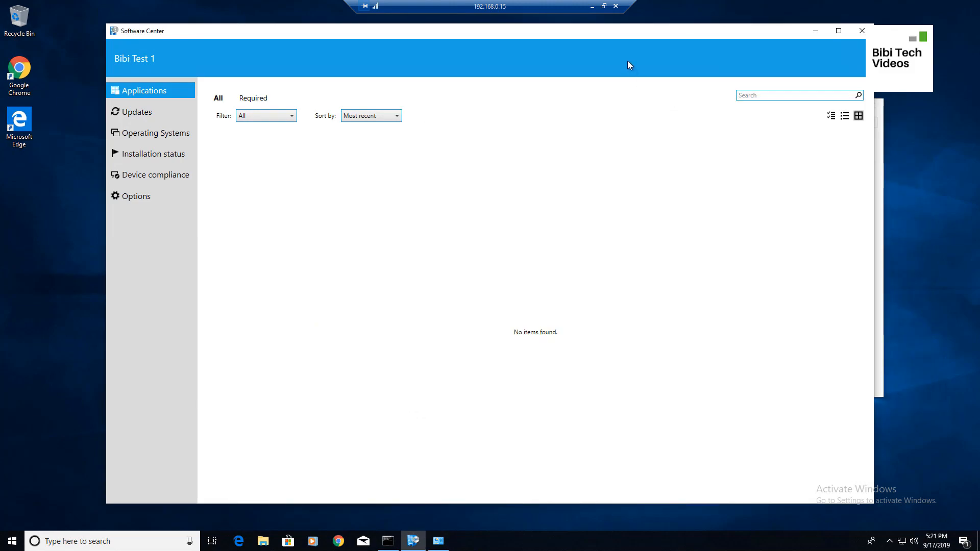
left_click(132, 112)
left_click(143, 93)
left_click(118, 116)
left_click(137, 95)
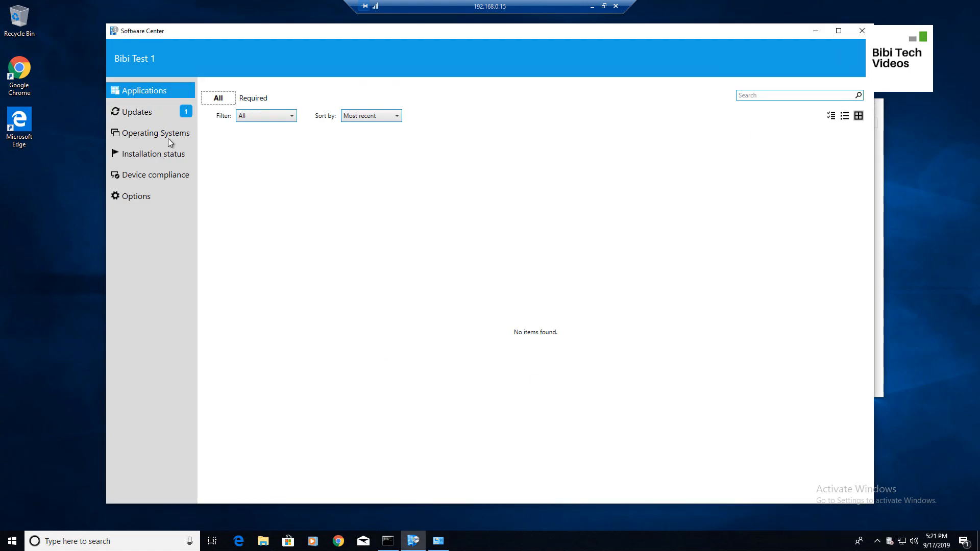
left_click(148, 114)
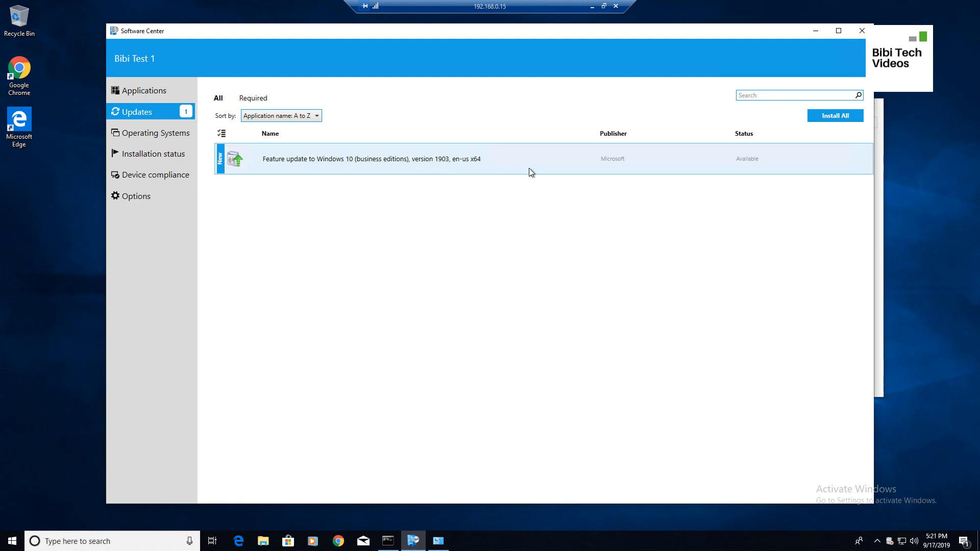
- Install the Windows 10 (business editions) version 1903 en-us x64 feature update and confirm the operating system upgrade
left_click(438, 163)
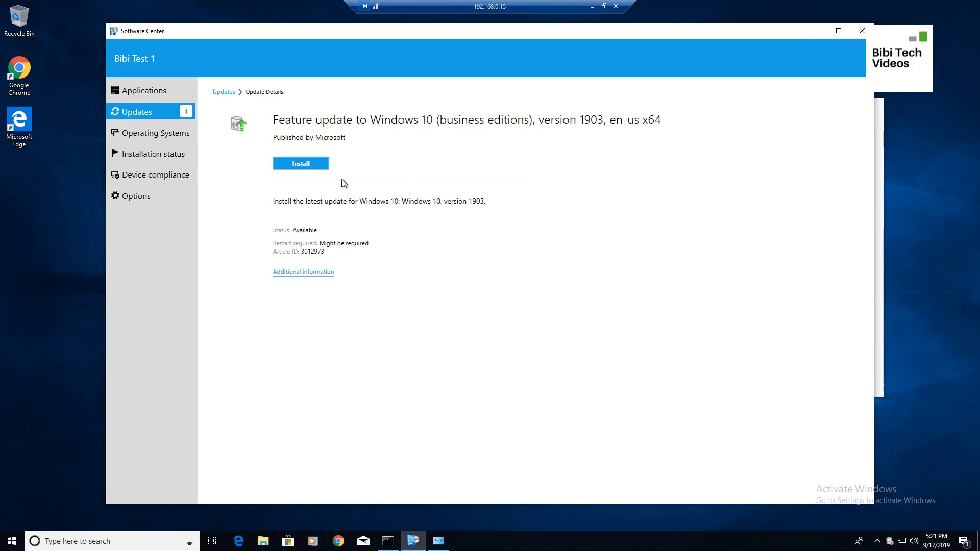
left_click(302, 162)
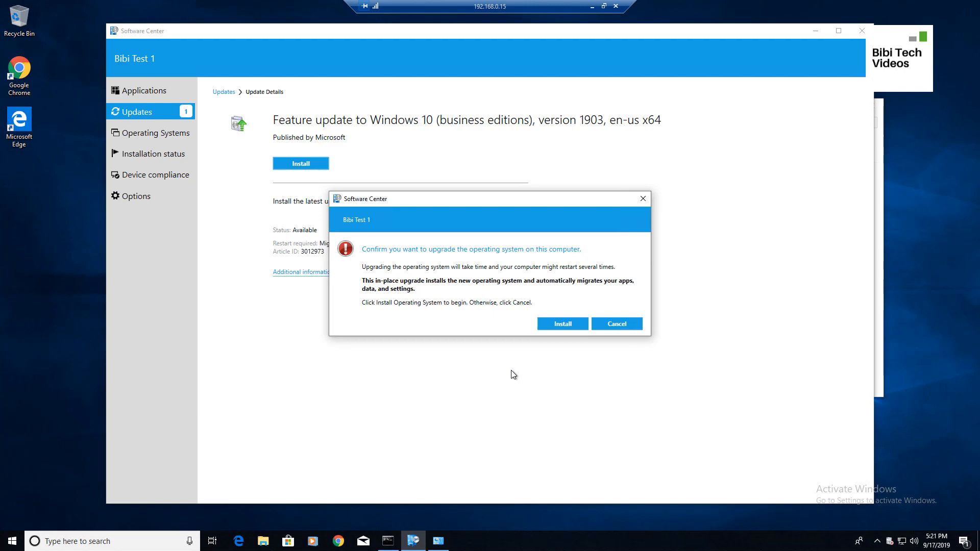
left_click(564, 325)
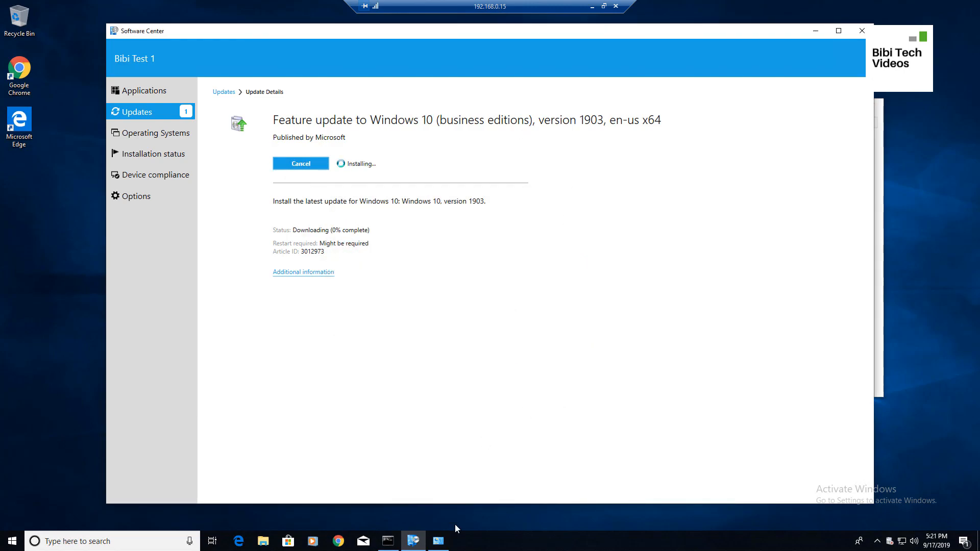
- Rerun winver in the Command Prompt to check the current Windows version, dismiss the version dialog, and return to Software Center
left_click(381, 542)
left_click_drag(362, 114, 357, 235)
left_click(359, 320)
key("Up")
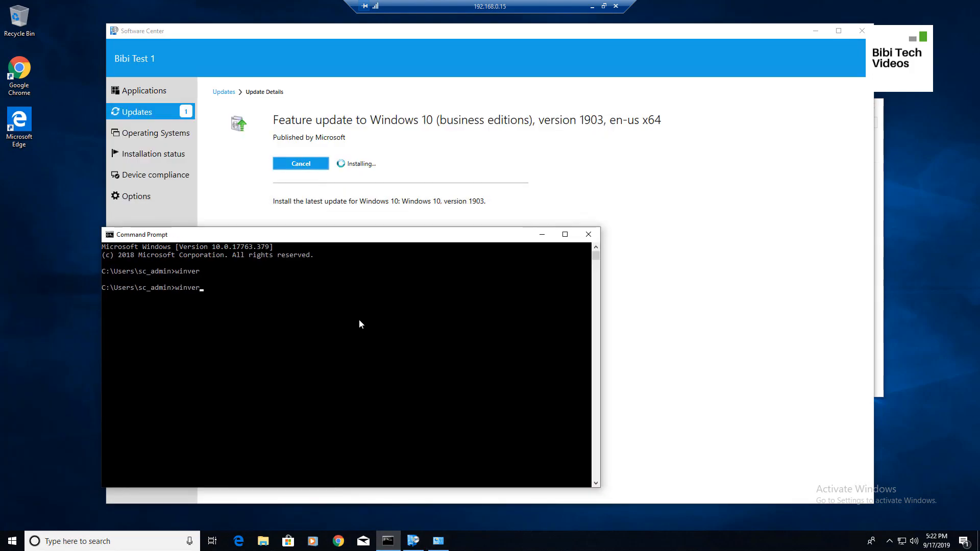
key("Return")
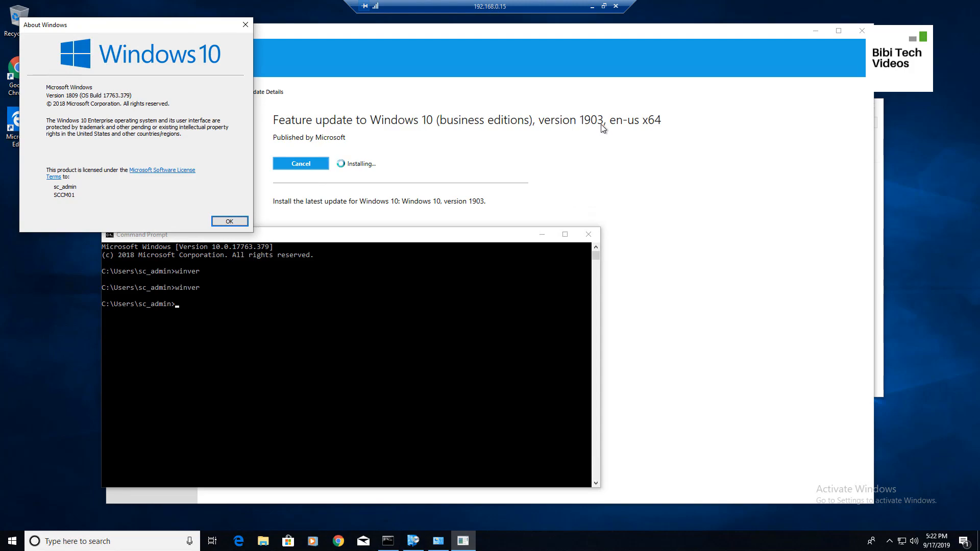
left_click(237, 224)
left_click_drag(404, 246, 394, 330)
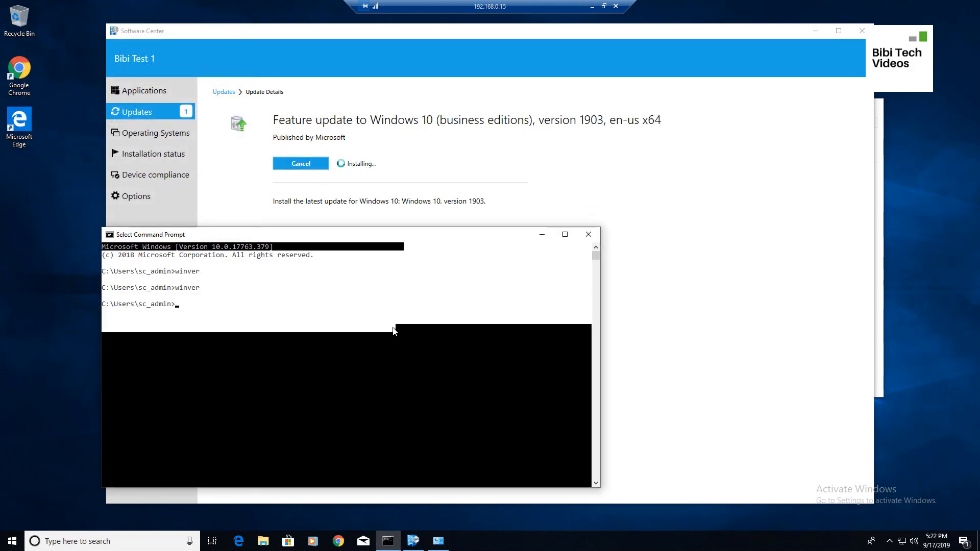
left_click(809, 292)
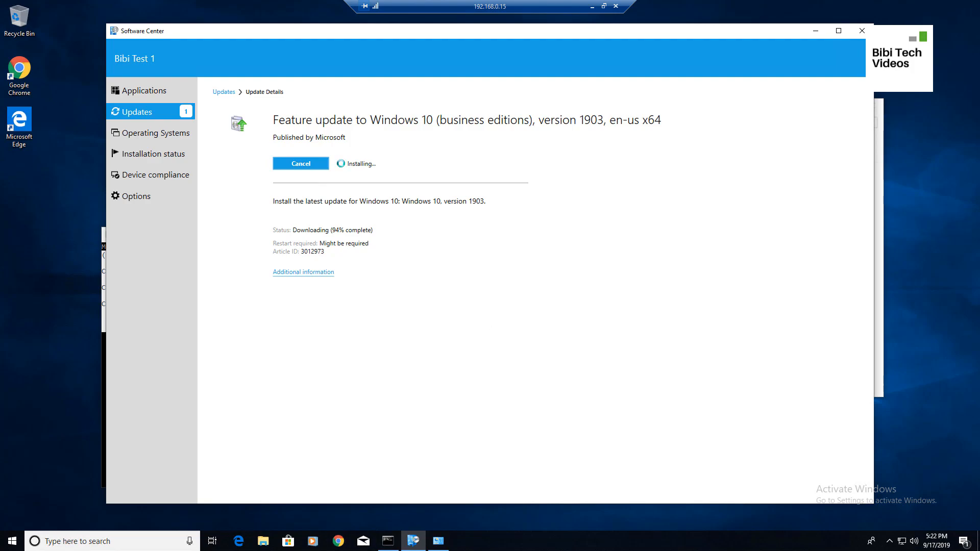
- Switch to the Configuration Manager console and view the Servicing Plans under Windows 10 Servicing in the Software Library
key("alt+Tab")
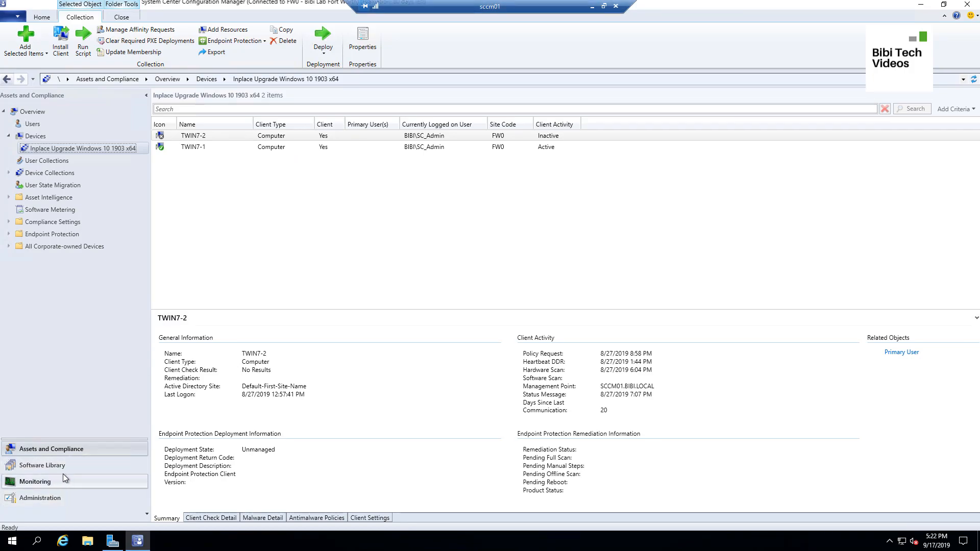
left_click(39, 464)
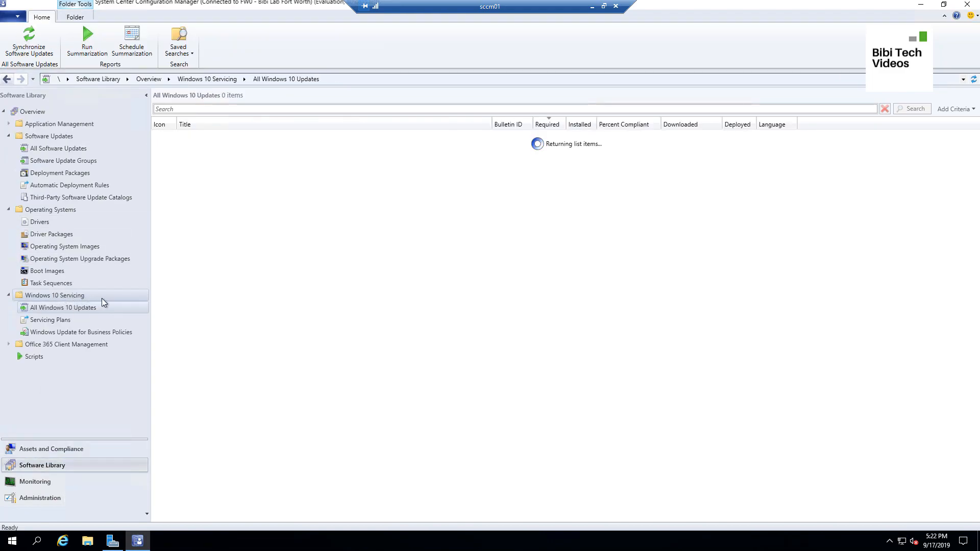
left_click(59, 320)
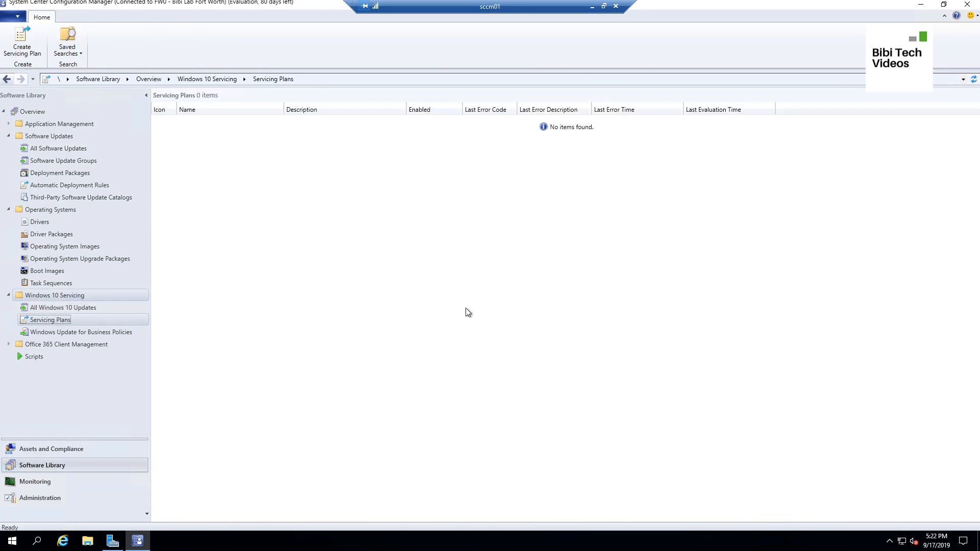
- Examine the Windows 10 Servicing dashboard, including the version lifecycle timeline and the 1809 and 1903 shares of the Windows 10 Usage chart
left_click(51, 296)
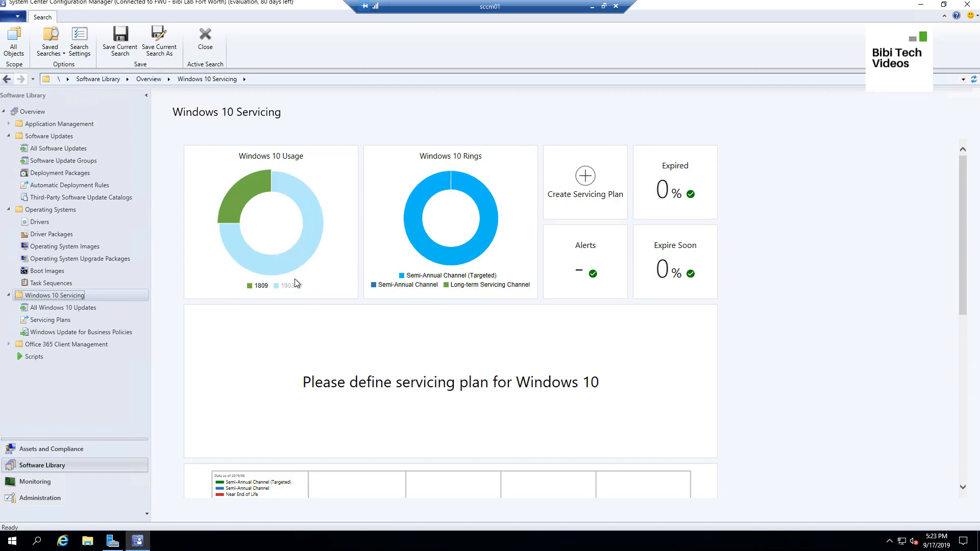
scroll(824, 390, "down", 3)
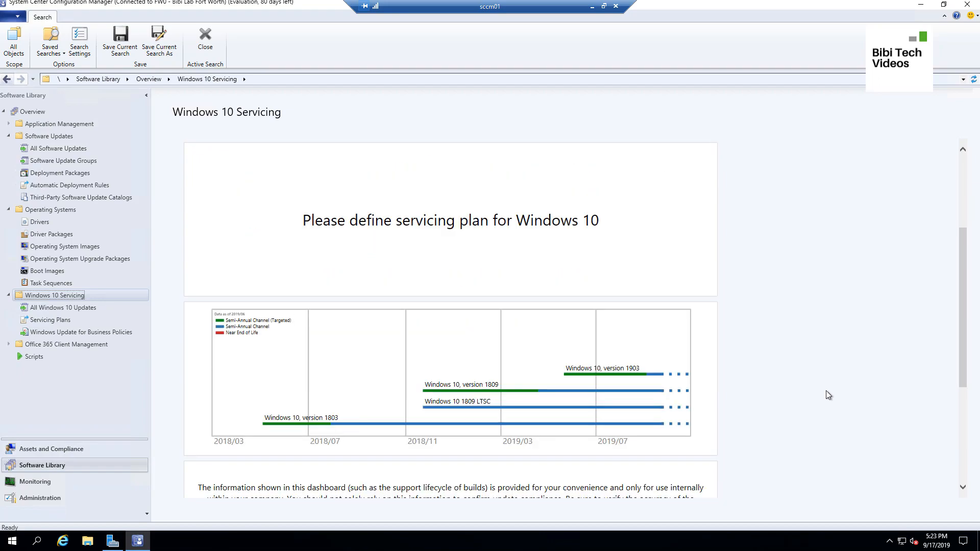
scroll(826, 392, "down", 2)
scroll(827, 395, "up", 5)
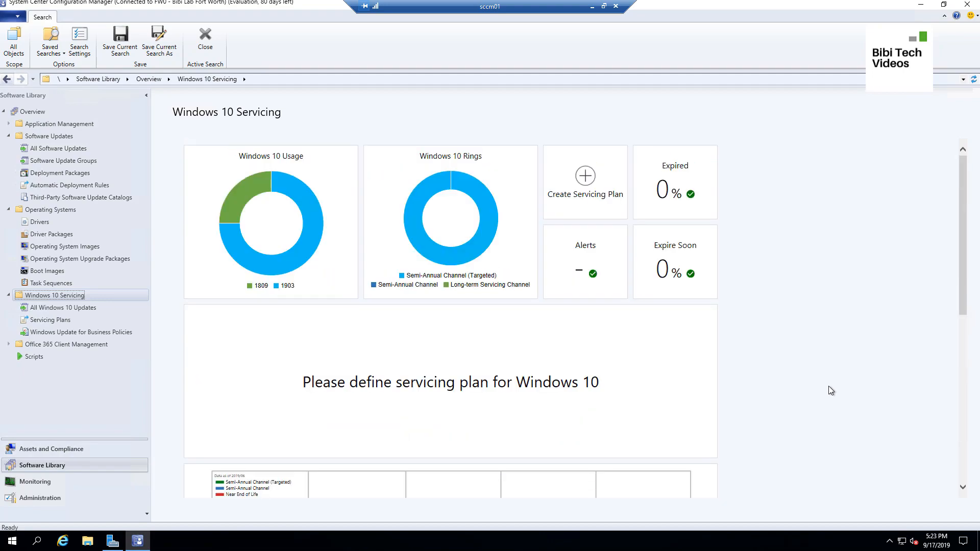
mouse_move(313, 256)
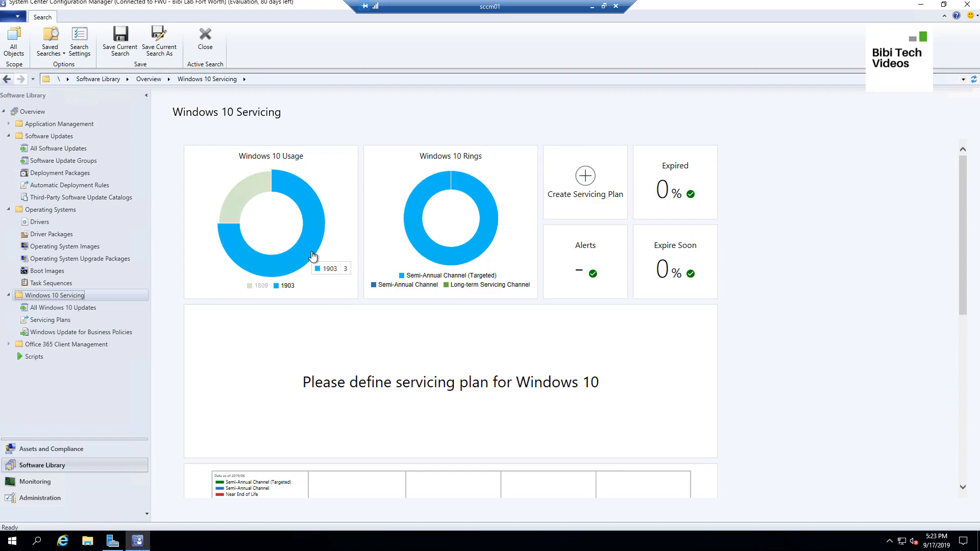
mouse_move(237, 209)
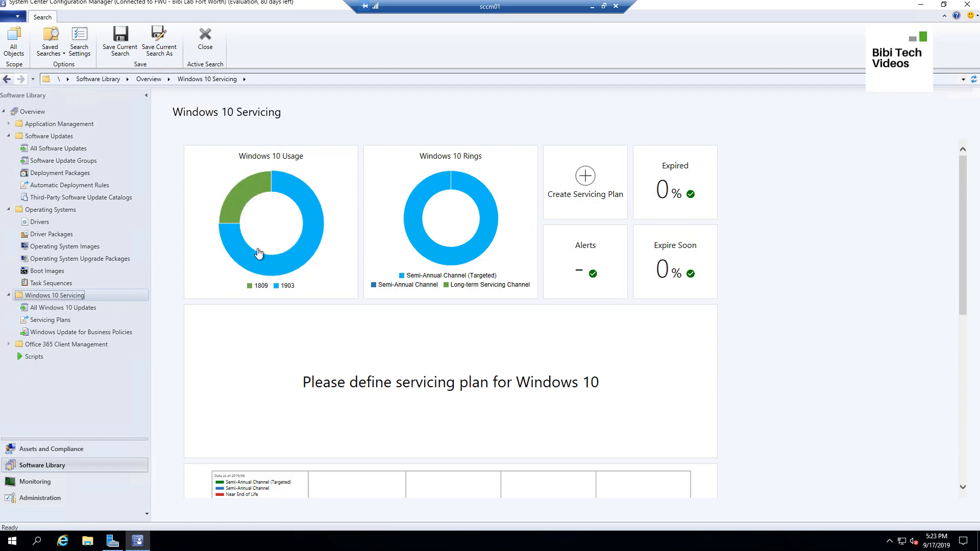
mouse_move(245, 193)
mouse_move(292, 270)
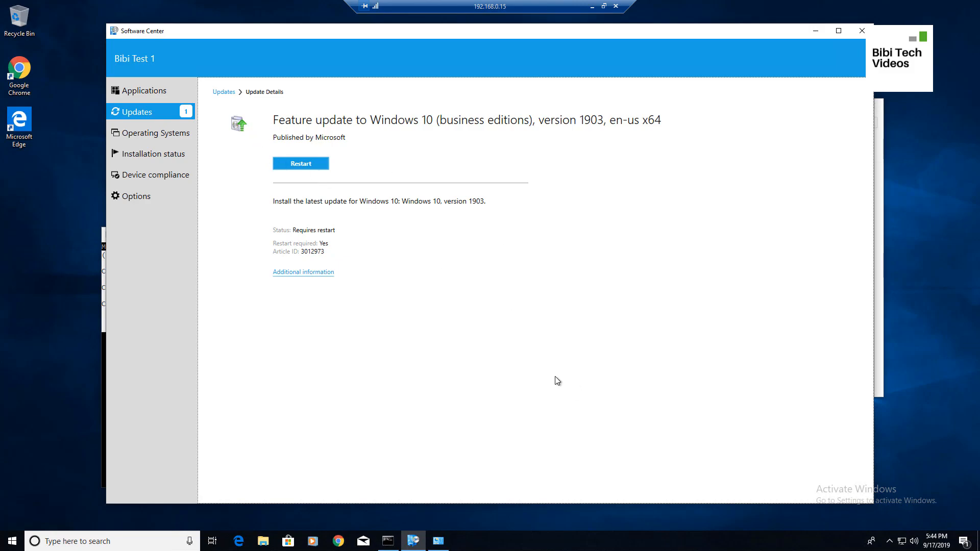
- Restart the client to apply the feature update and open the TWin7-1 virtual machine's console in VMware ESXi
left_click(295, 163)
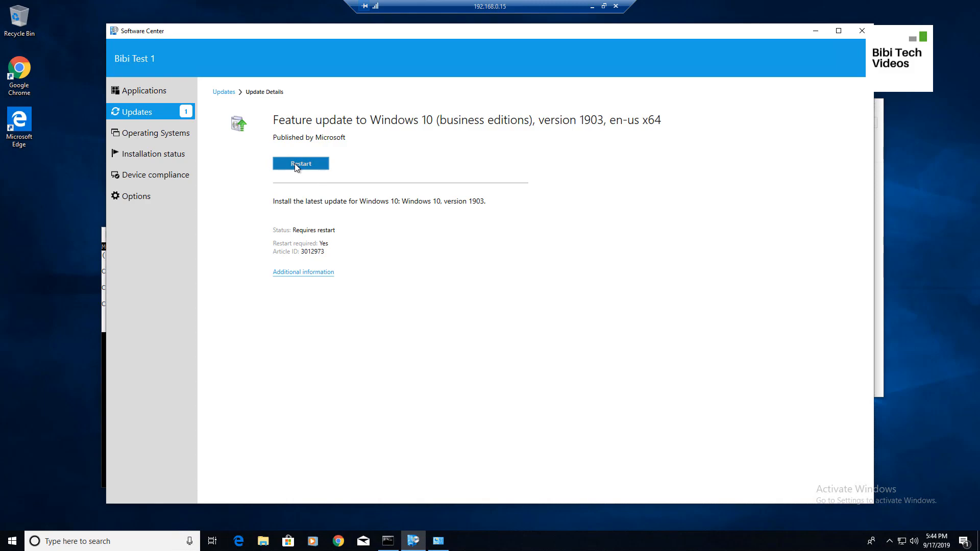
left_click(555, 320)
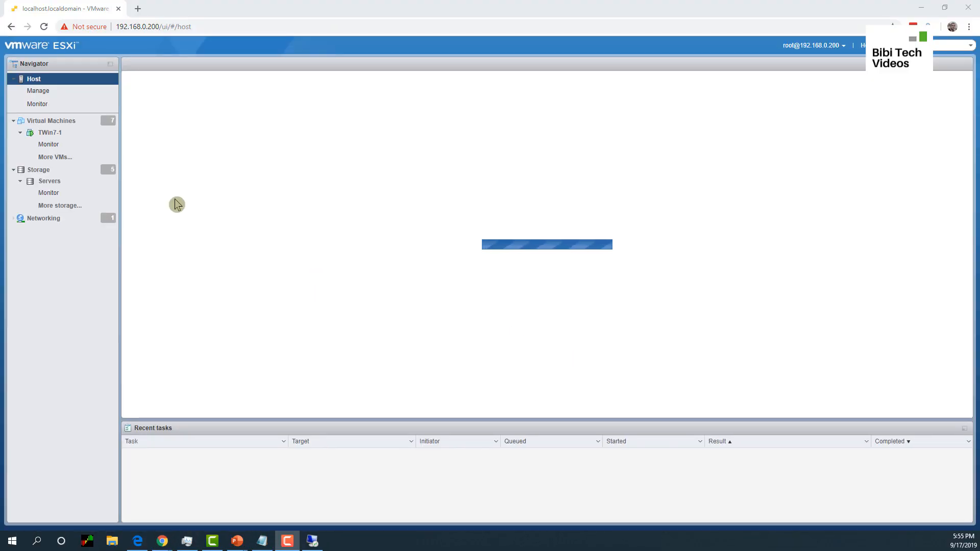
left_click(49, 132)
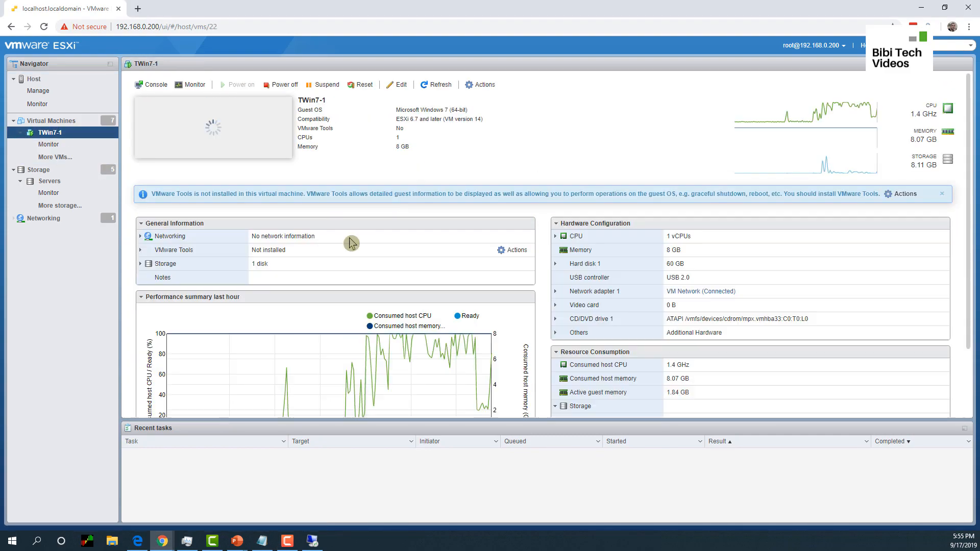
left_click(238, 158)
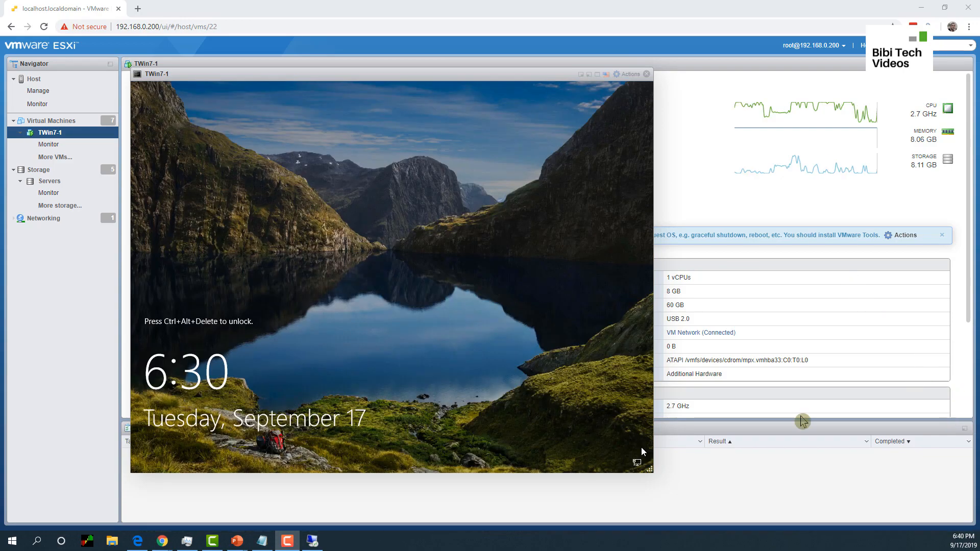
- Send Ctrl-Alt-Delete to the TWin7-1 guest OS and sign in by entering the account password
left_click(453, 281)
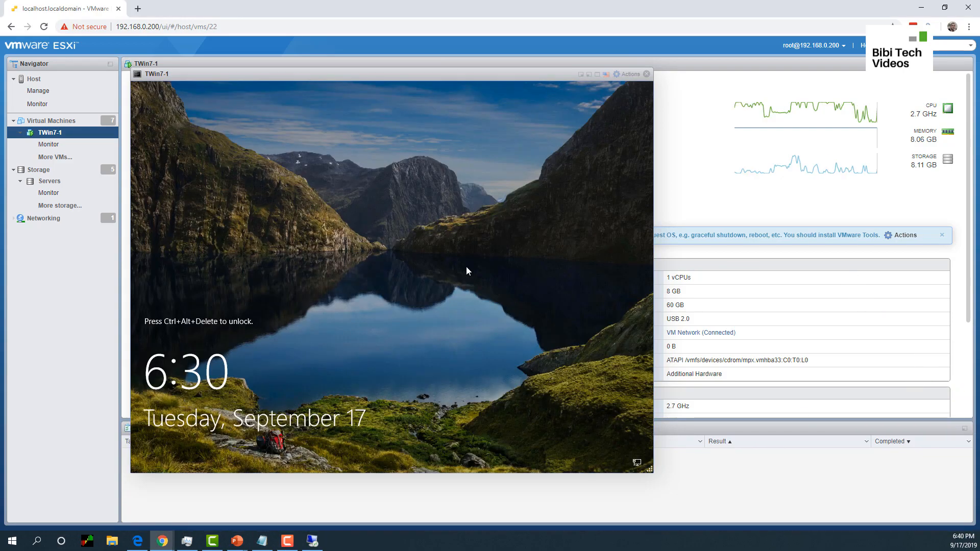
left_click(628, 74)
mouse_move(683, 195)
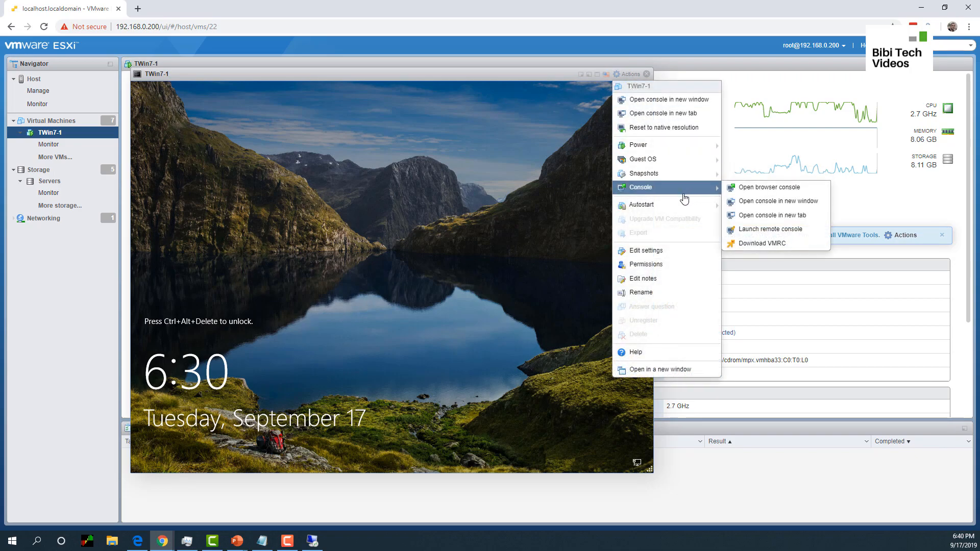
mouse_move(679, 172)
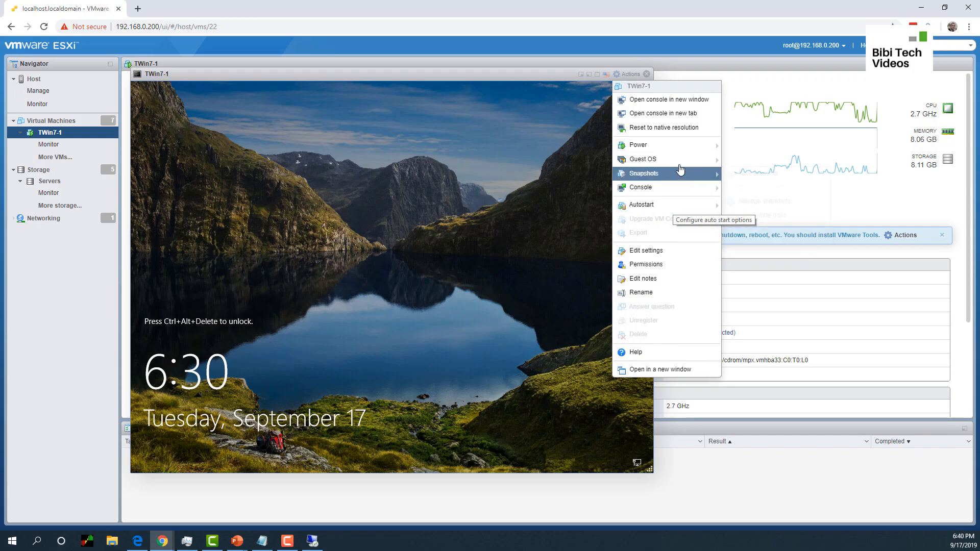
mouse_move(685, 148)
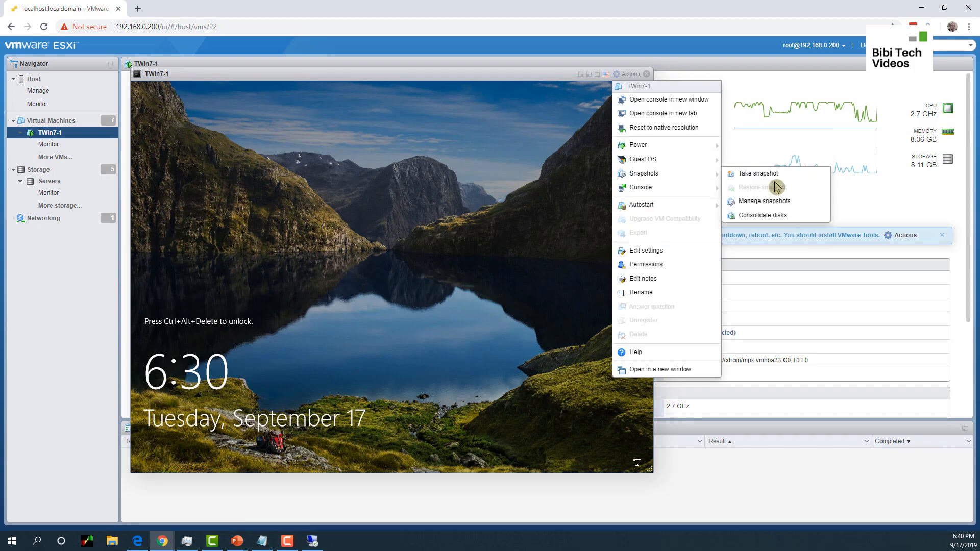
mouse_move(724, 190)
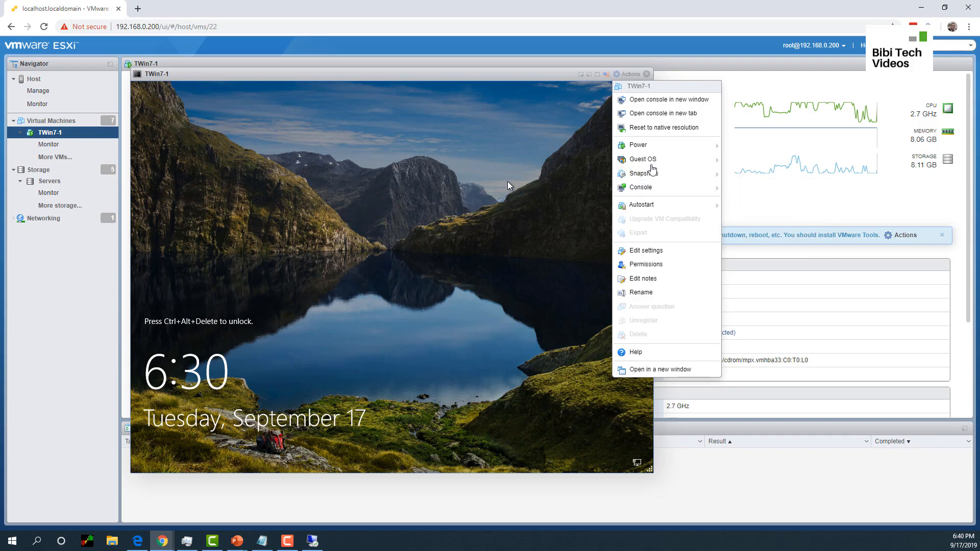
mouse_move(636, 163)
mouse_move(776, 189)
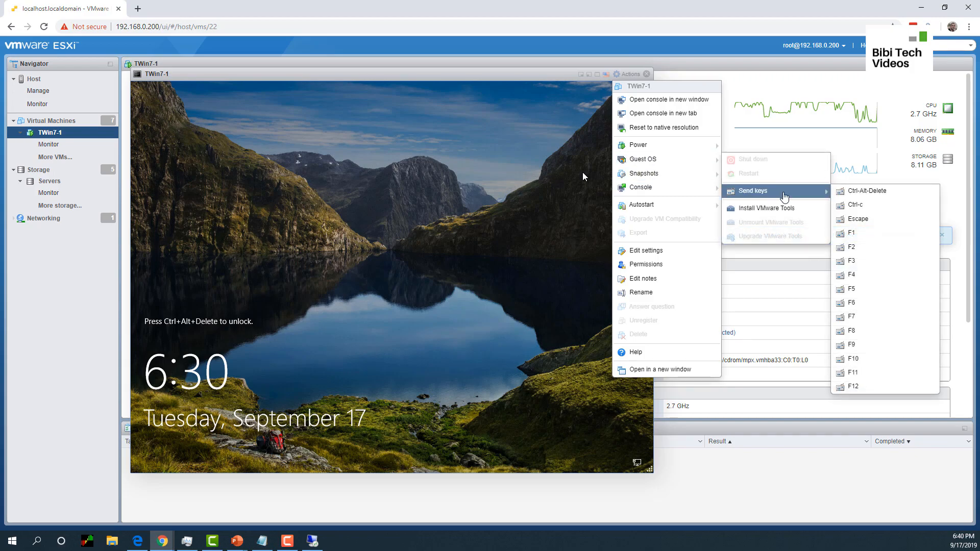
left_click(856, 191)
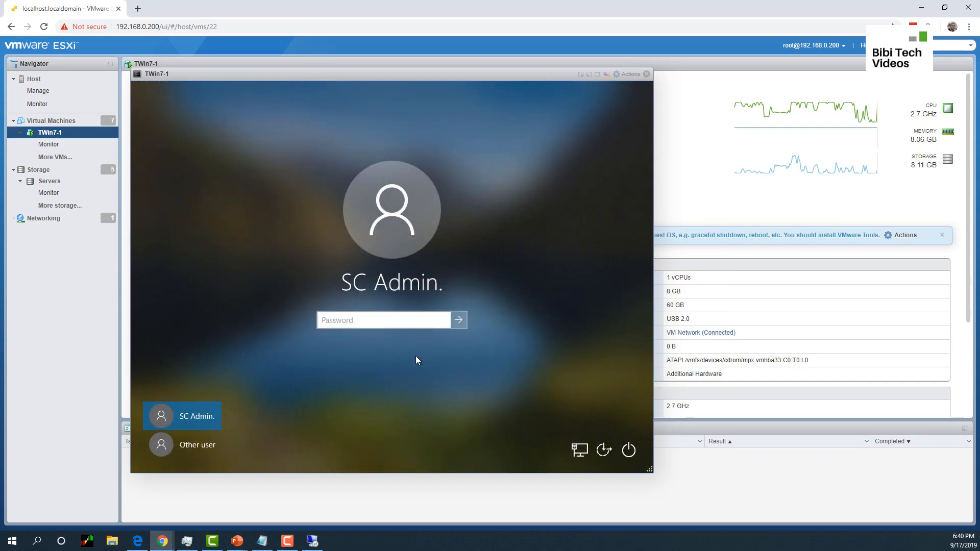
type("•••••••••")
key("Return")
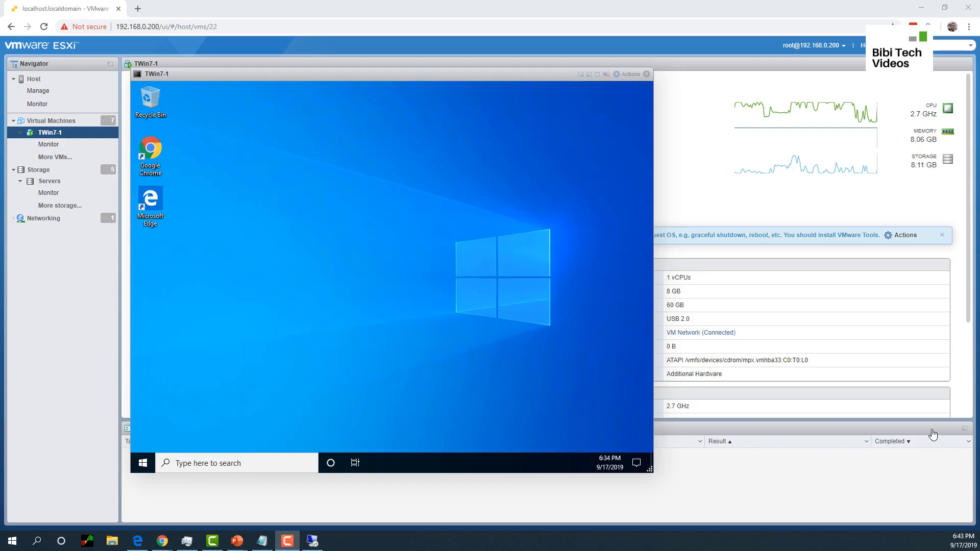
- Open a Command Prompt on the upgraded TWin7-1 client and run winver to check its Windows version
left_click(391, 300)
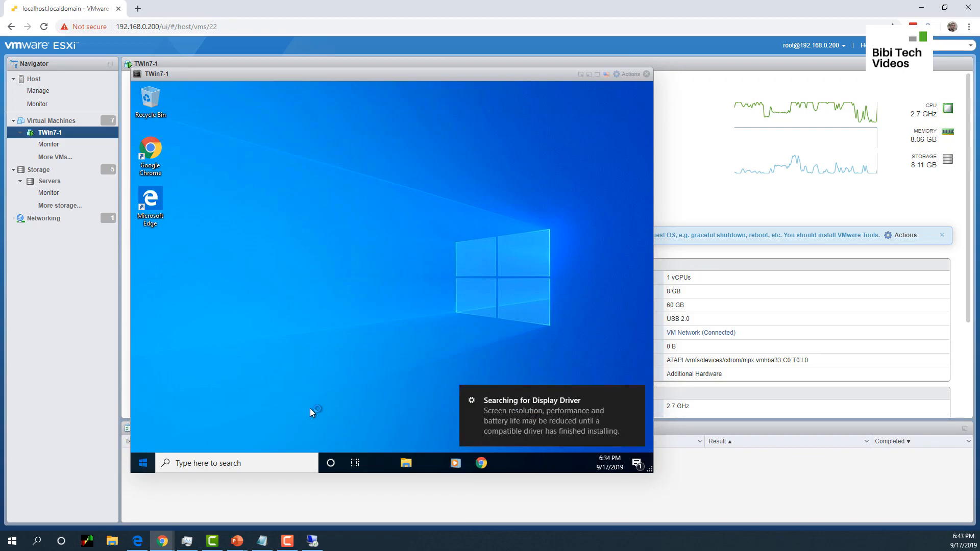
left_click(144, 462)
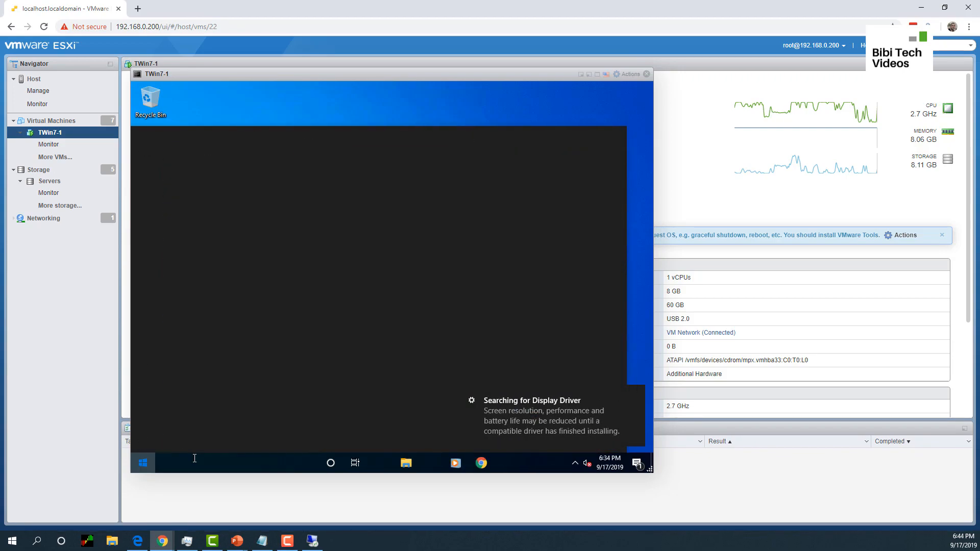
left_click(201, 464)
type("cmd")
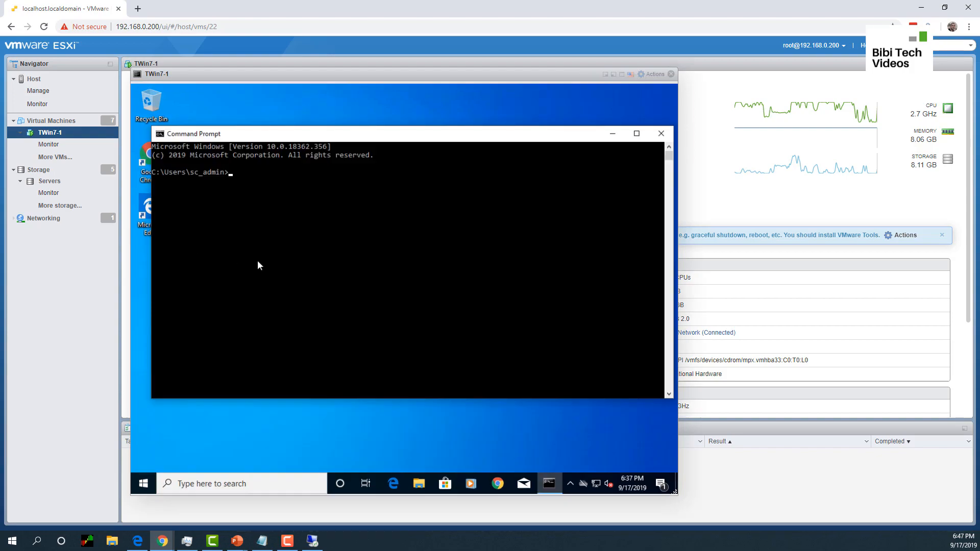
type("winver")
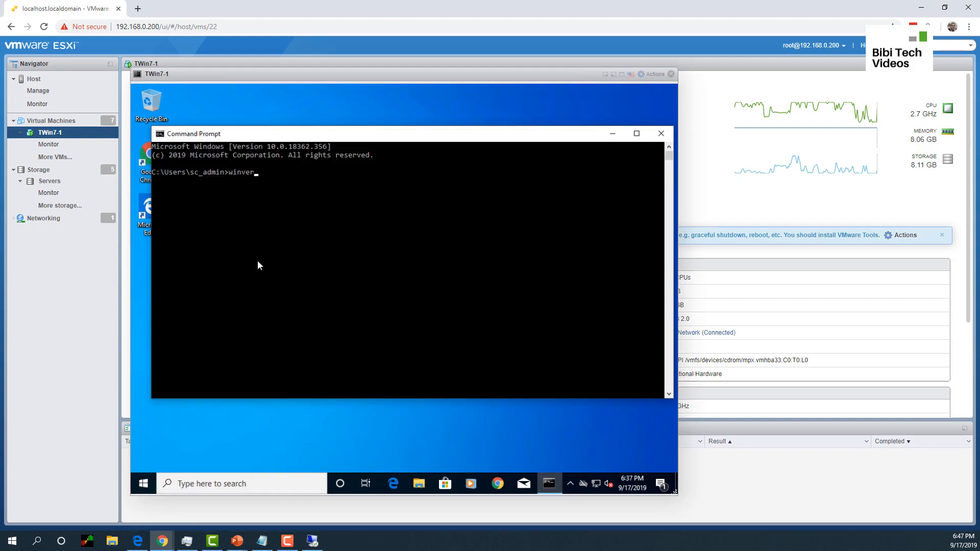
key("Return")
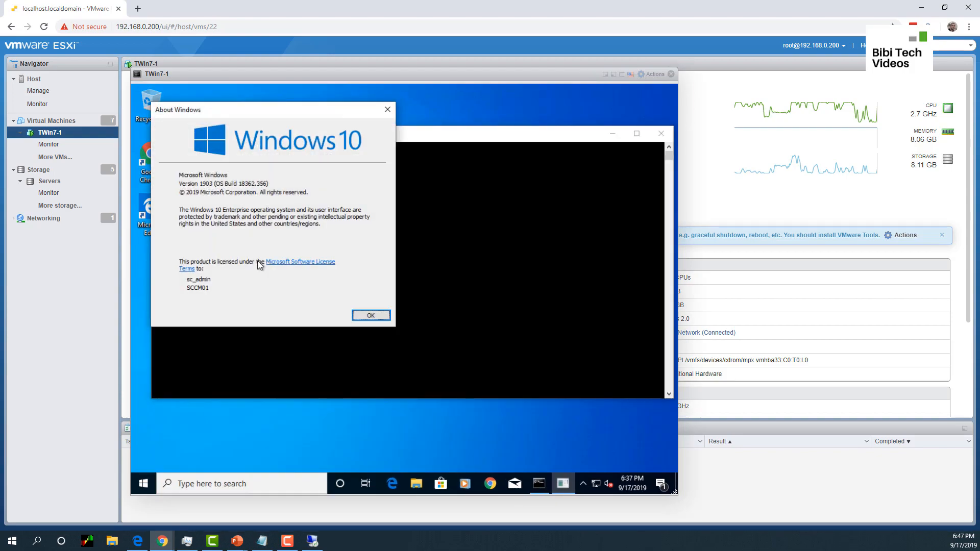